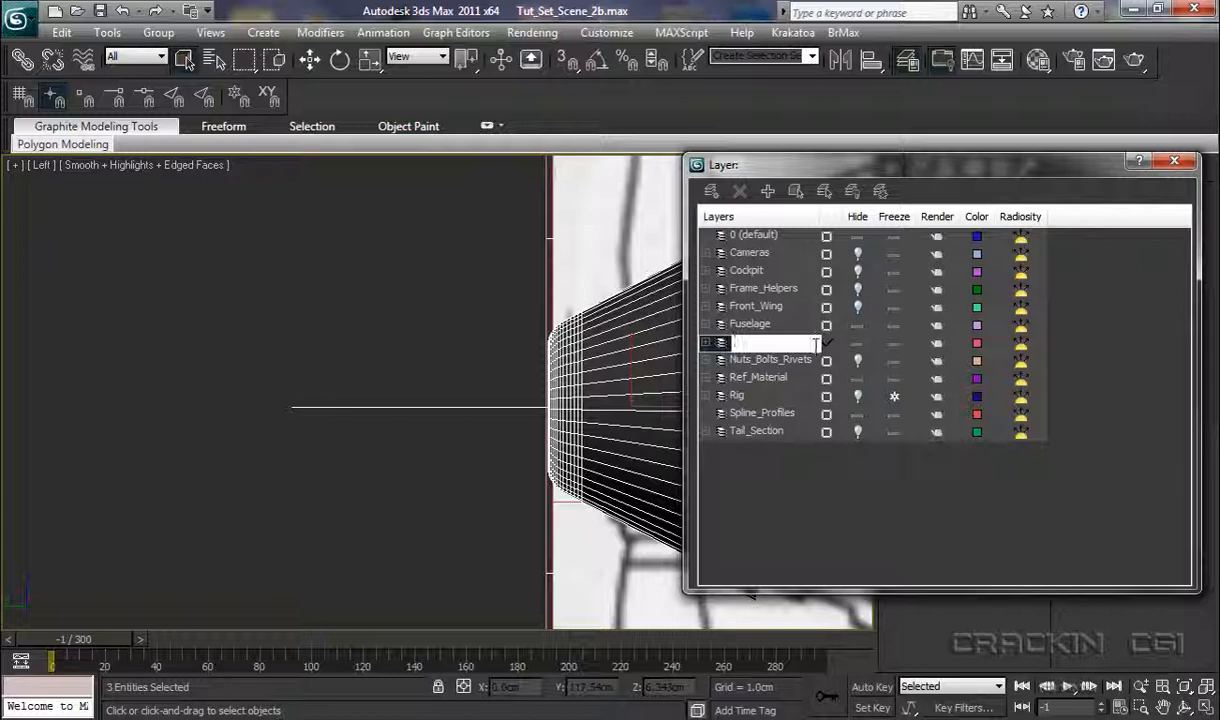
# Step: Name the new layer Propeller and list the objects it contains
pyautogui.write('Propeller')
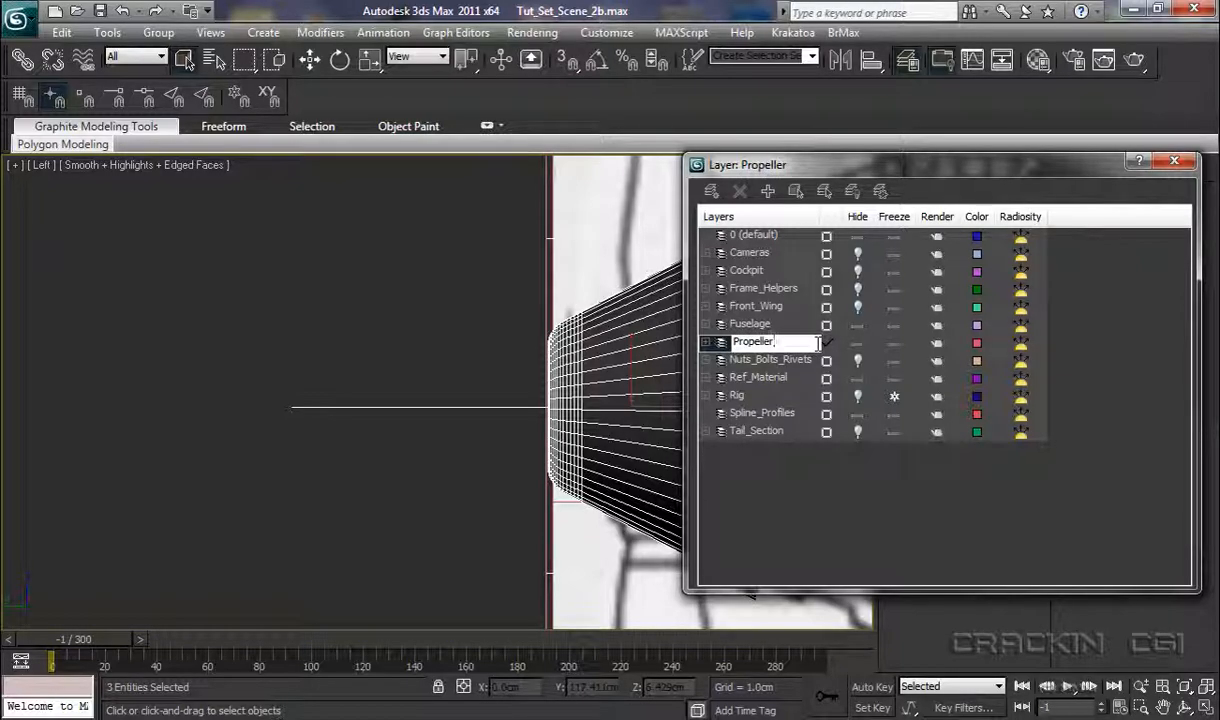
pyautogui.press('Return')
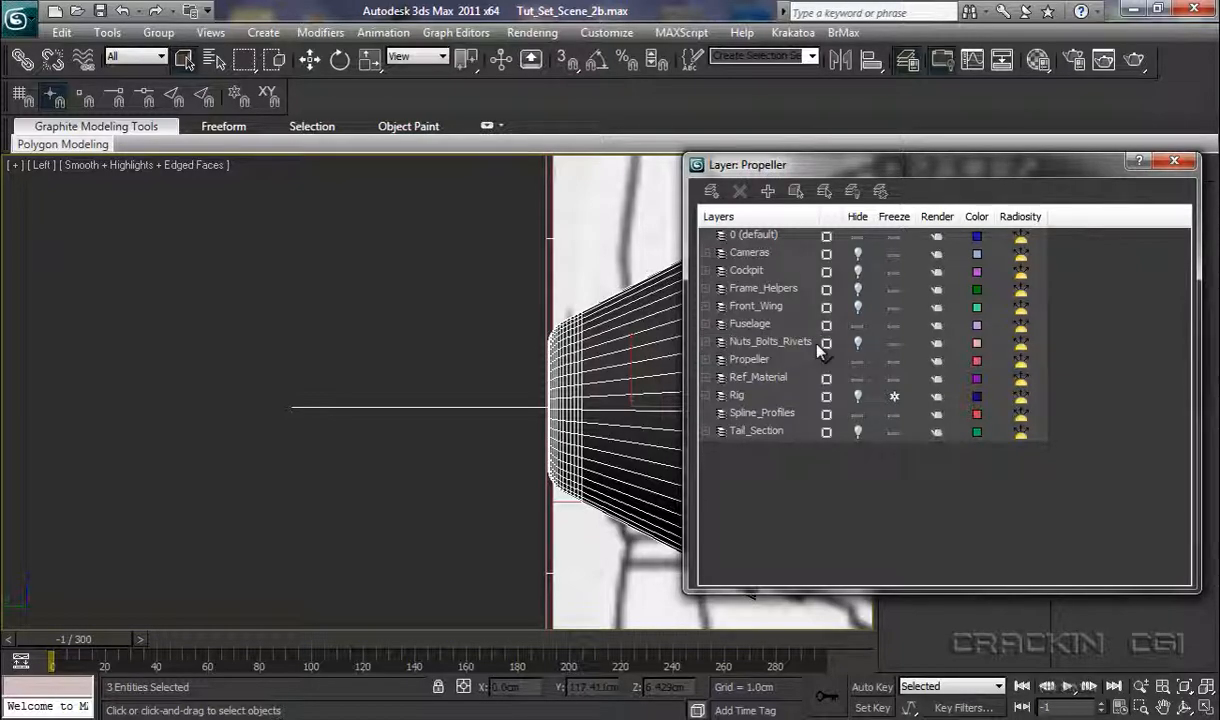
pyautogui.click(707, 360)
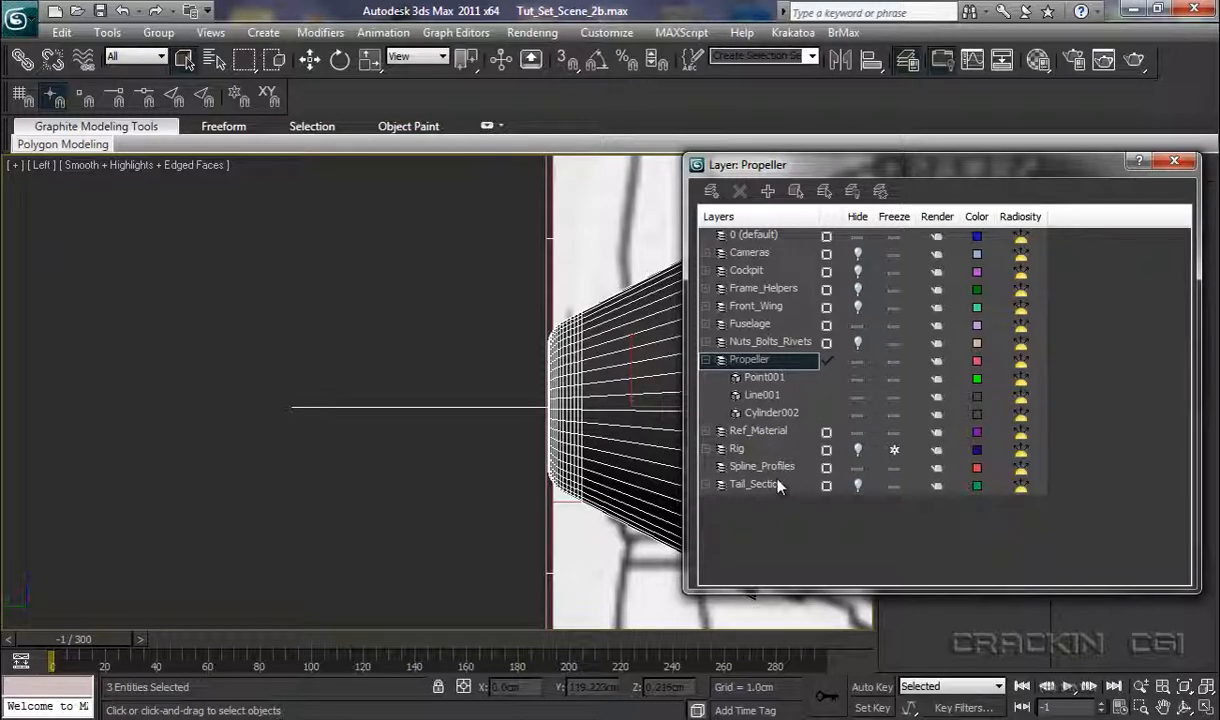
pyautogui.click(1174, 165)
# Step: Select only the front nose cone mesh and rename it Nose_Cone_Spinning
pyautogui.click(365, 222)
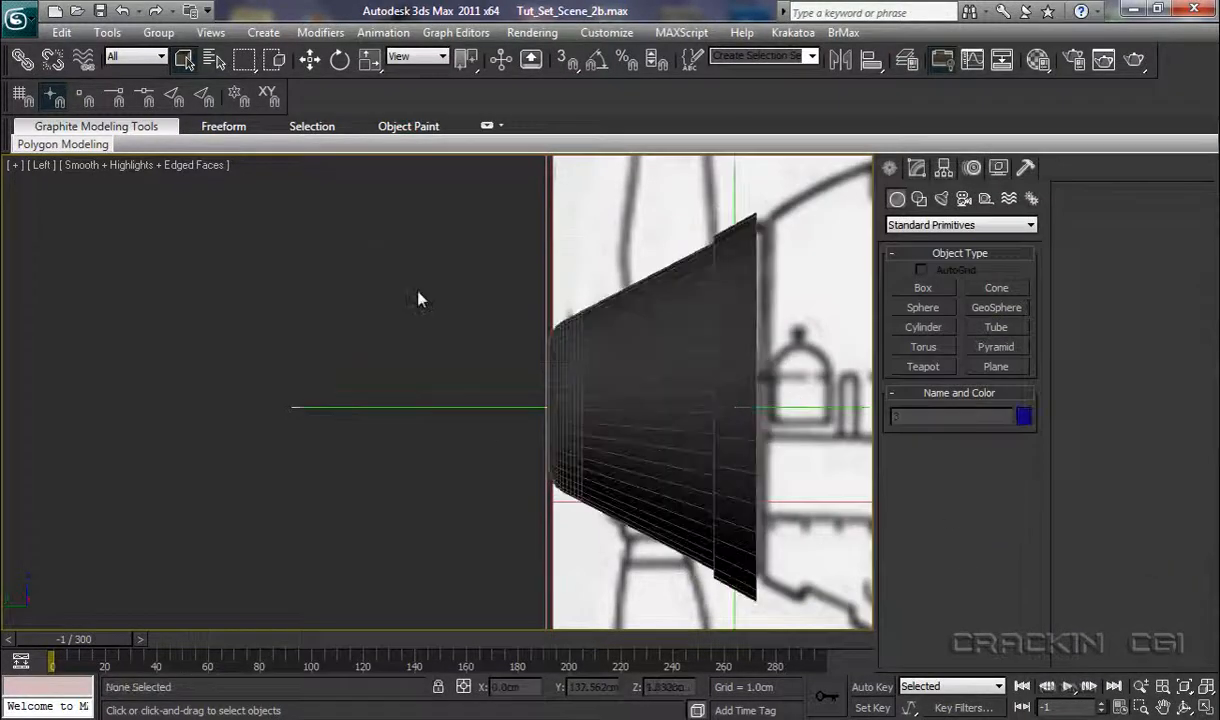
pyautogui.click(649, 365)
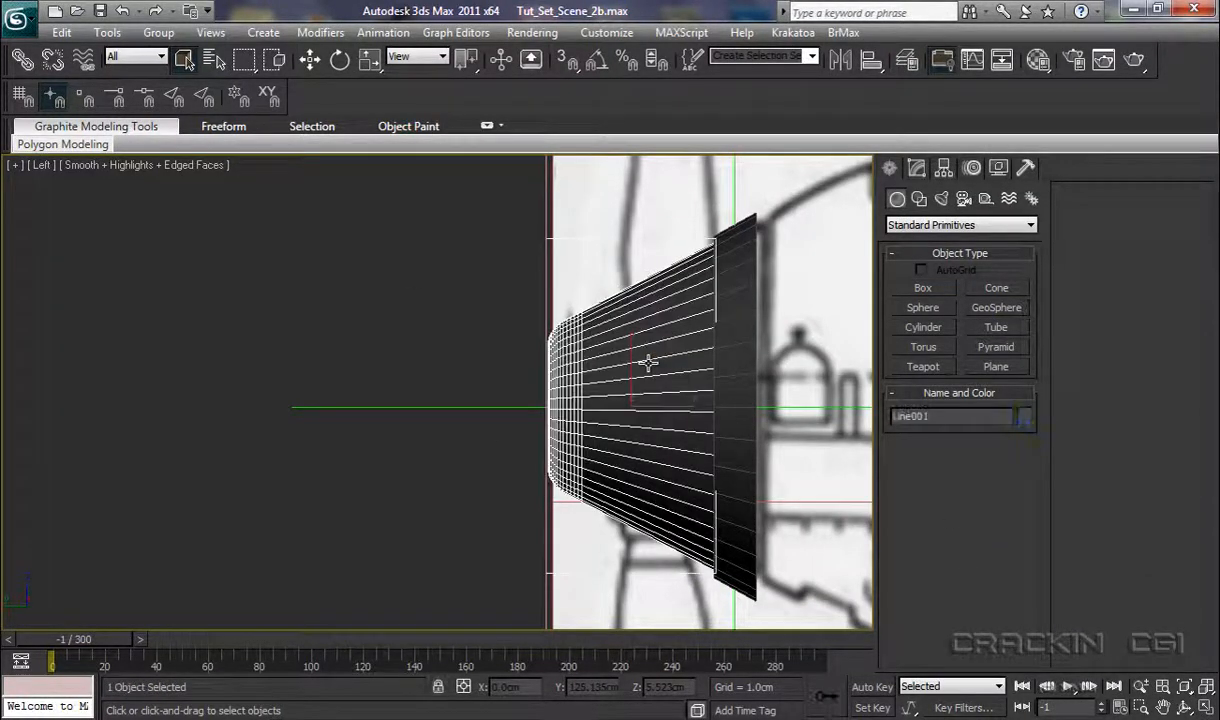
pyautogui.click(917, 175)
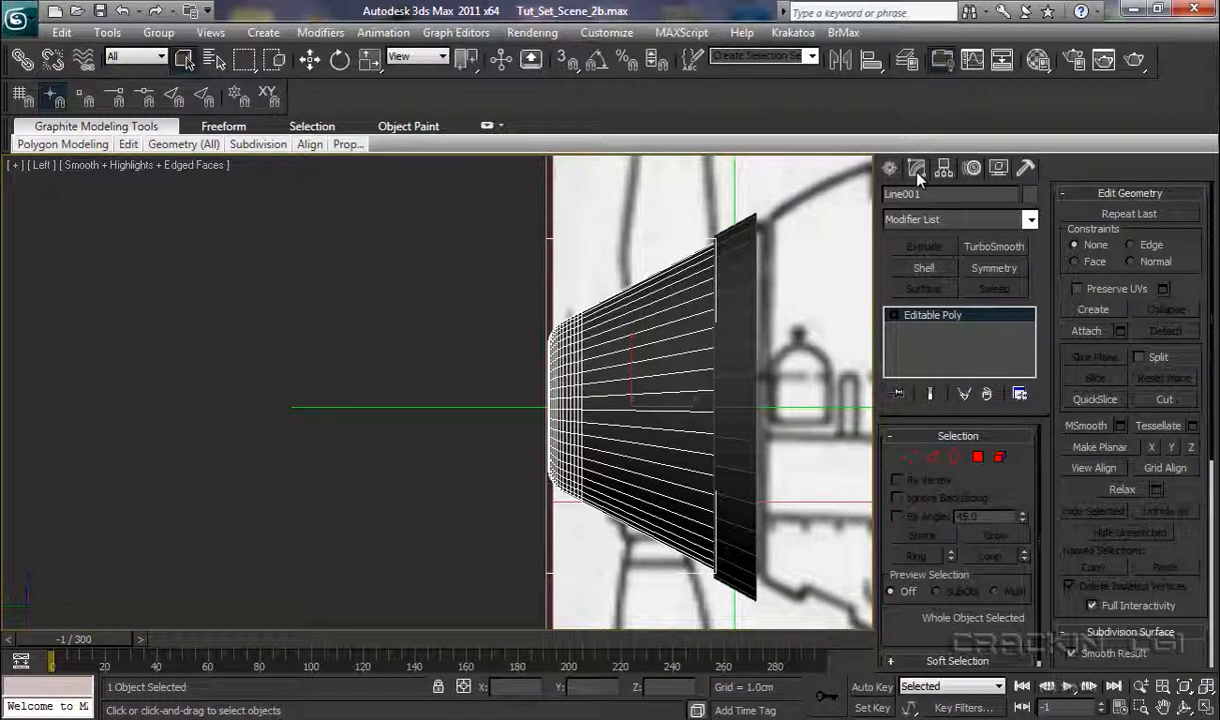
pyautogui.click(890, 194)
pyautogui.write('Nose_Cone_Spinning')
pyautogui.click(979, 460)
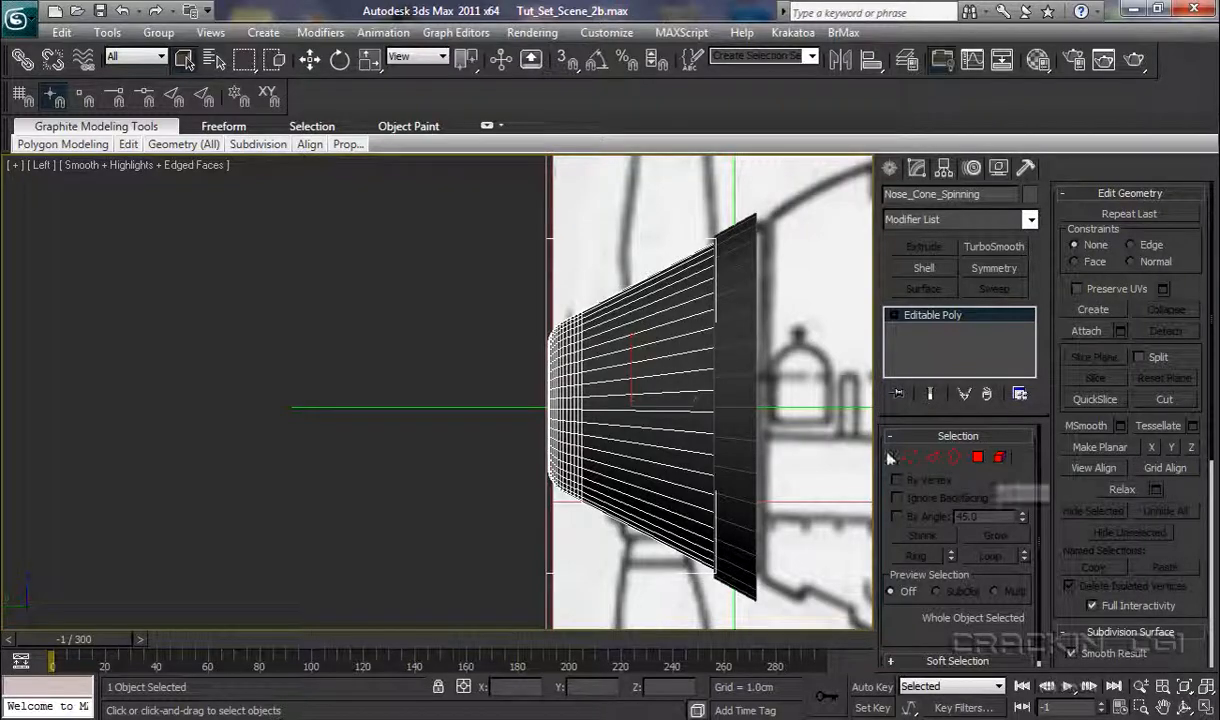
# Step: Clone the nose cone as a Copy named Nose_Cone_Static
pyautogui.rightClick(618, 360)
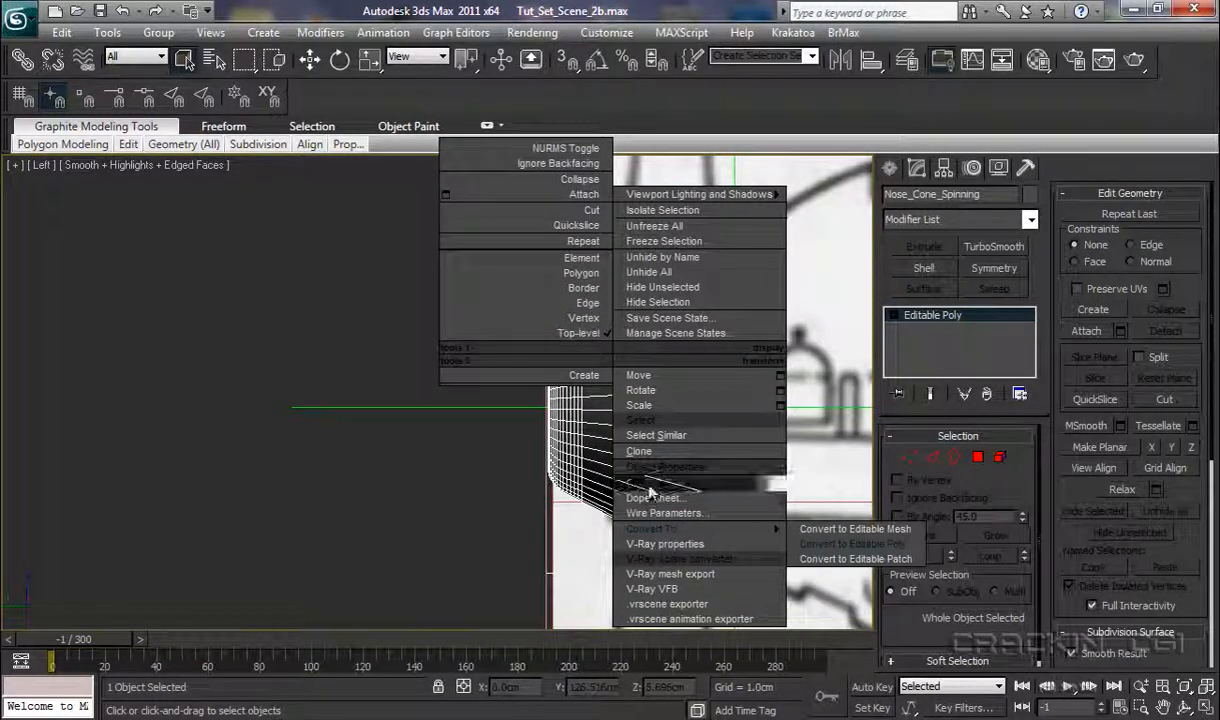
pyautogui.click(640, 452)
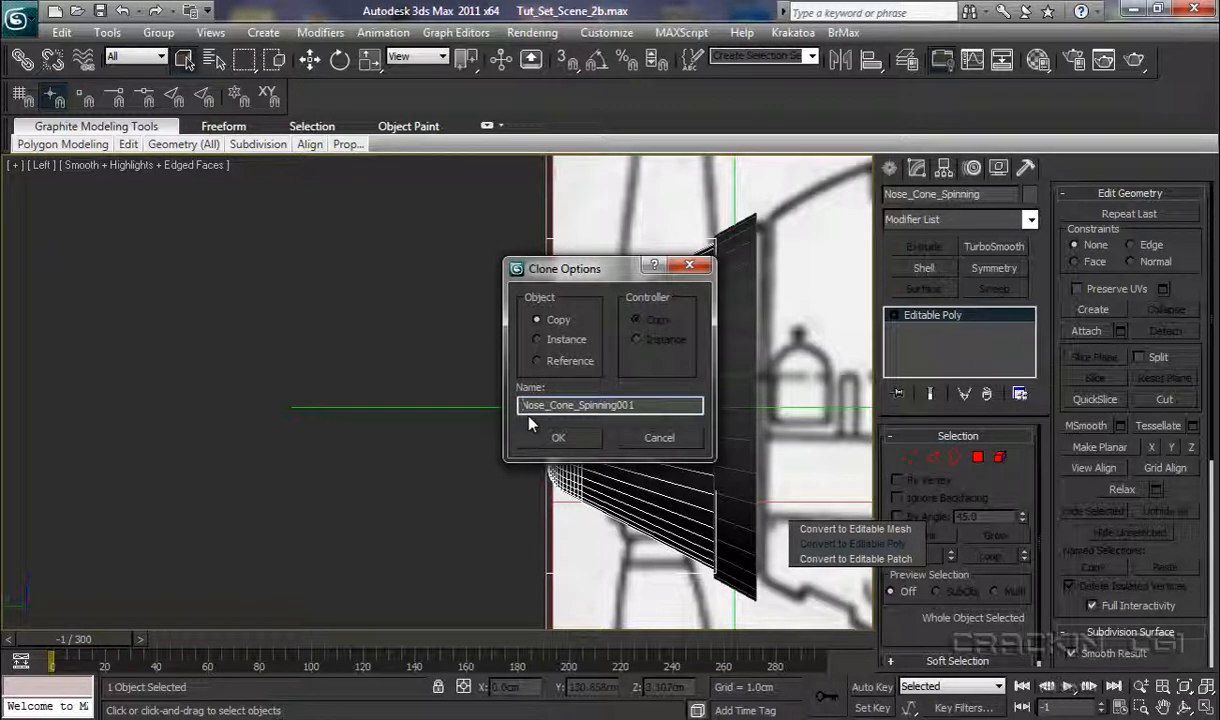
pyautogui.click(637, 405)
pyautogui.moveTo(637, 405); pyautogui.dragTo(581, 411)
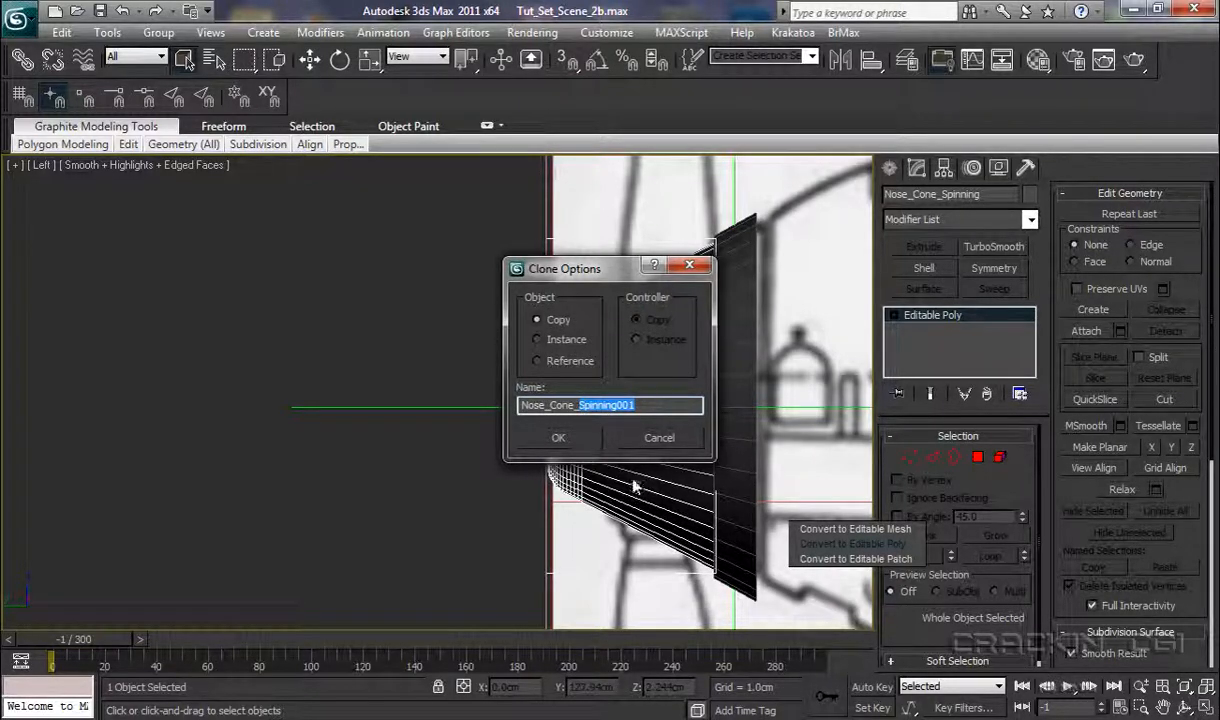
pyautogui.write('S')
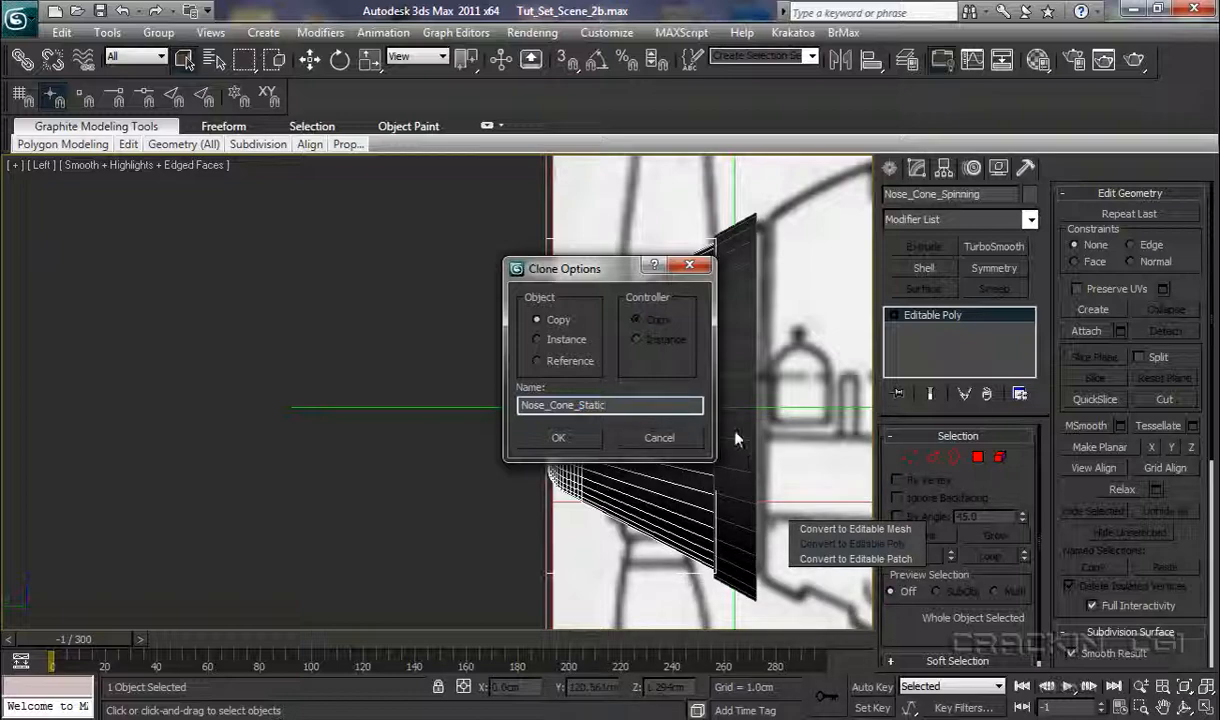
pyautogui.click(560, 438)
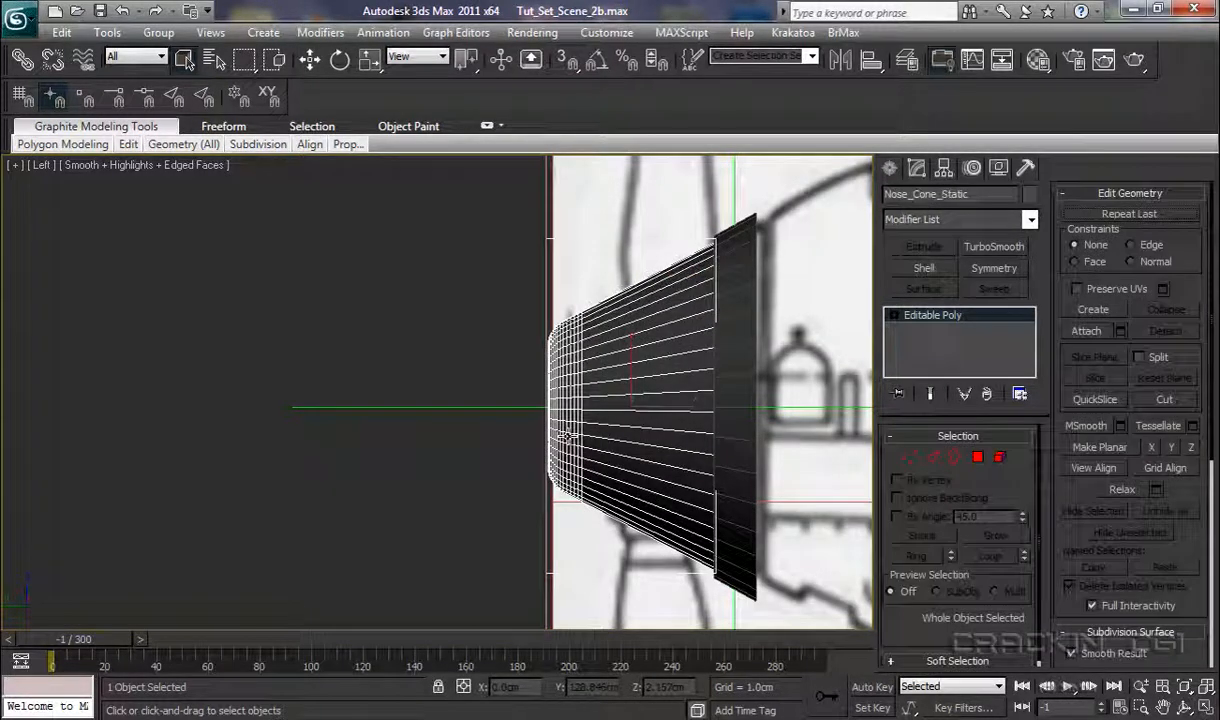
# Step: Hide the Nose_Cone_Spinning object within the Propeller layer
pyautogui.click(908, 61)
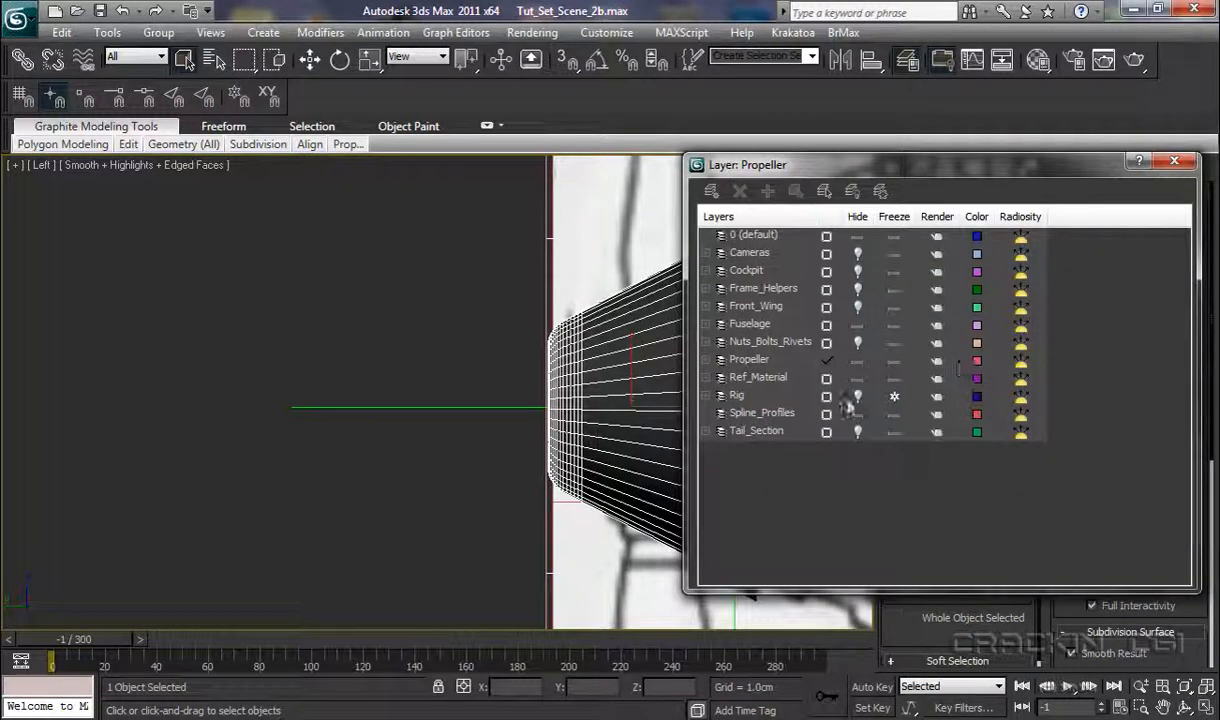
pyautogui.click(706, 360)
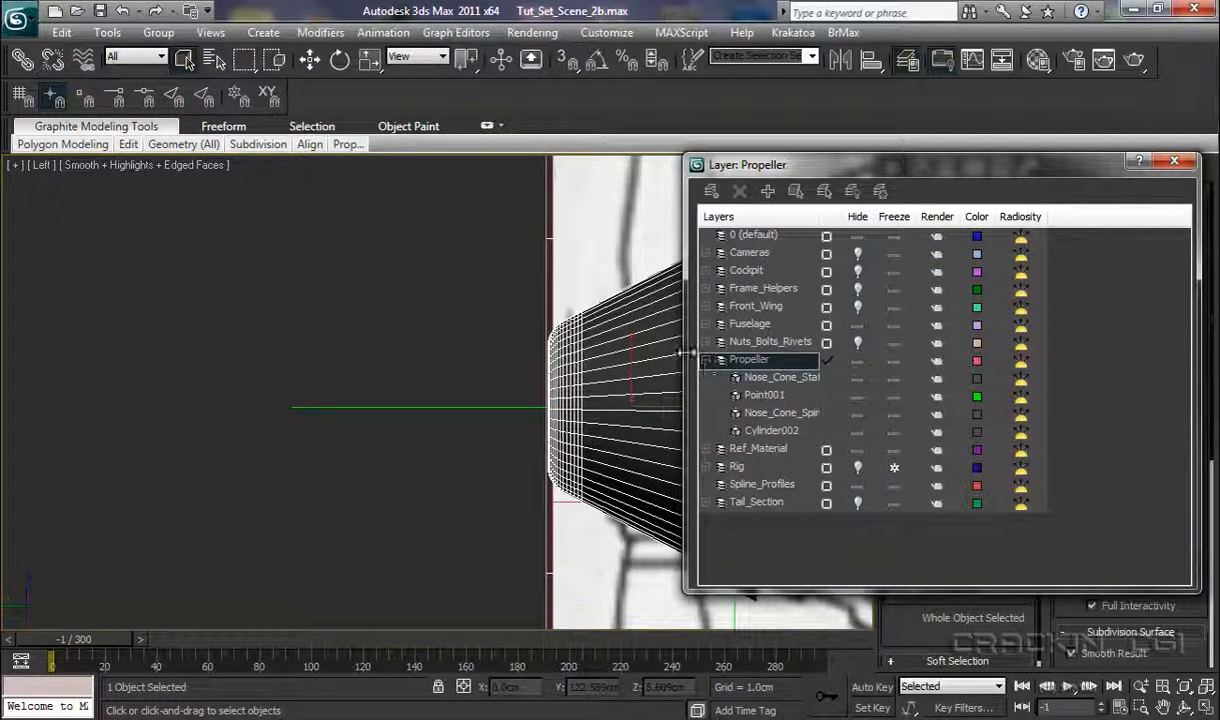
pyautogui.click(858, 416)
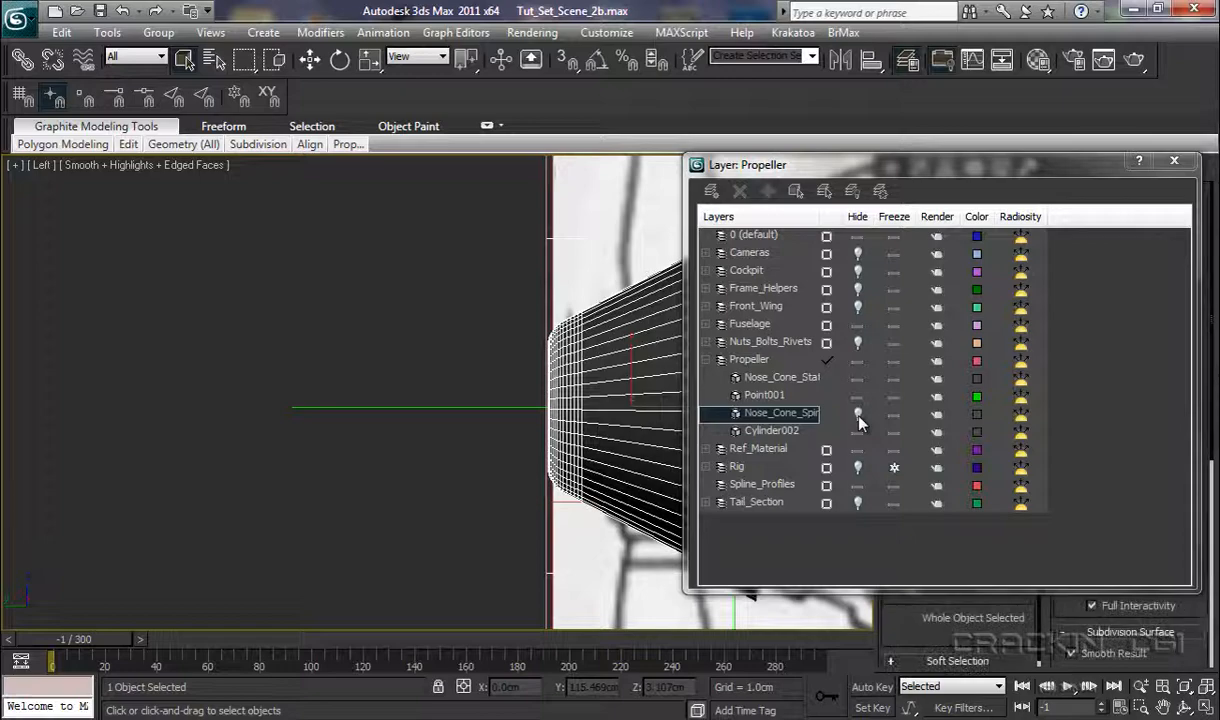
pyautogui.click(1175, 163)
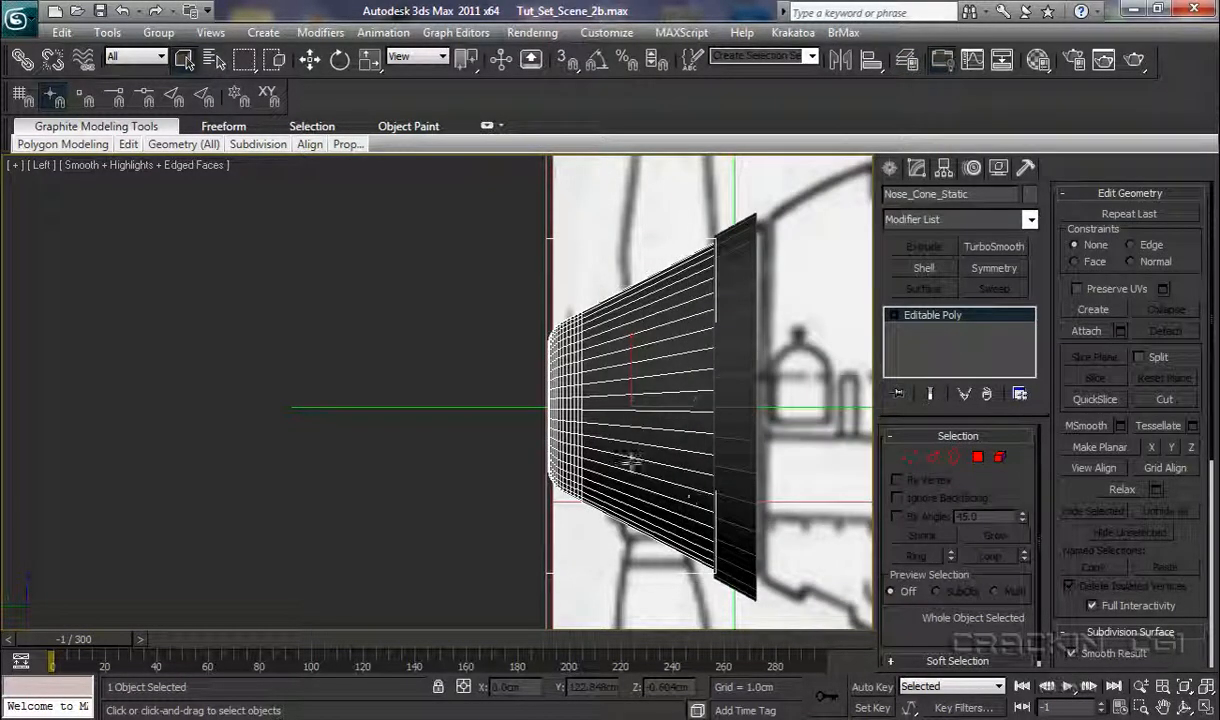
# Step: Rename the ring behind the nose cone Nose_Cone_Base and deselect it
pyautogui.click(748, 331)
pyautogui.moveTo(960, 192); pyautogui.dragTo(872, 192)
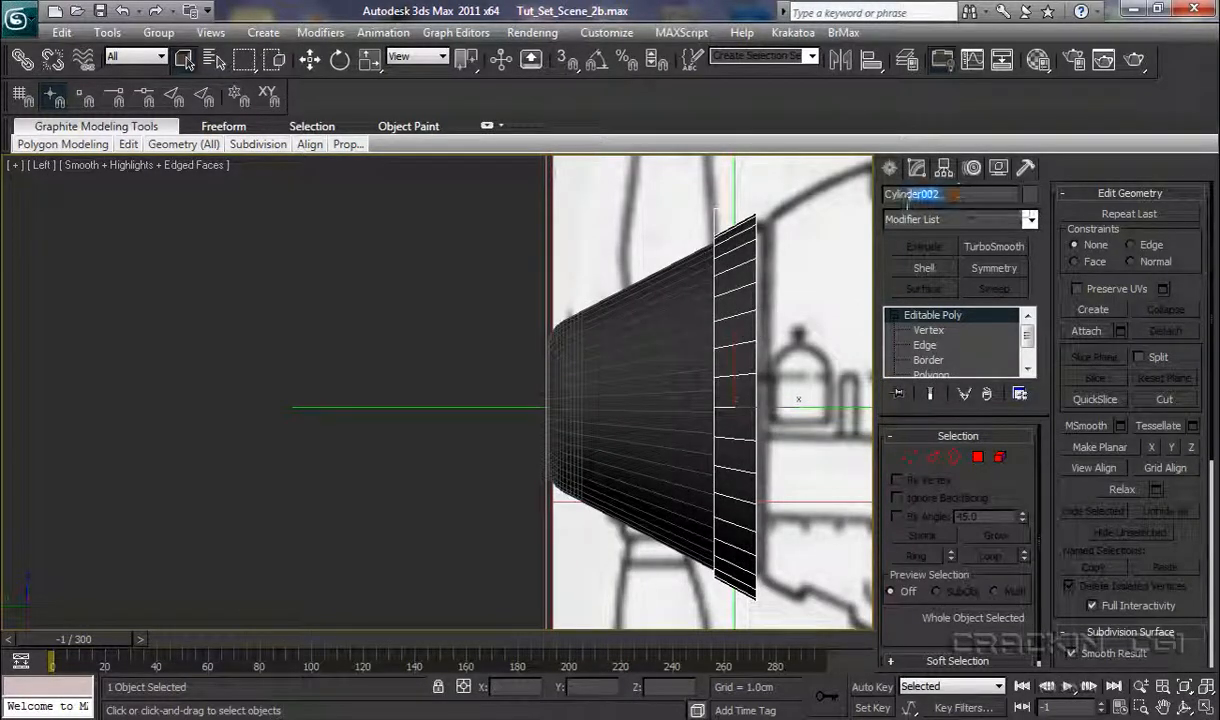
pyautogui.write('No')
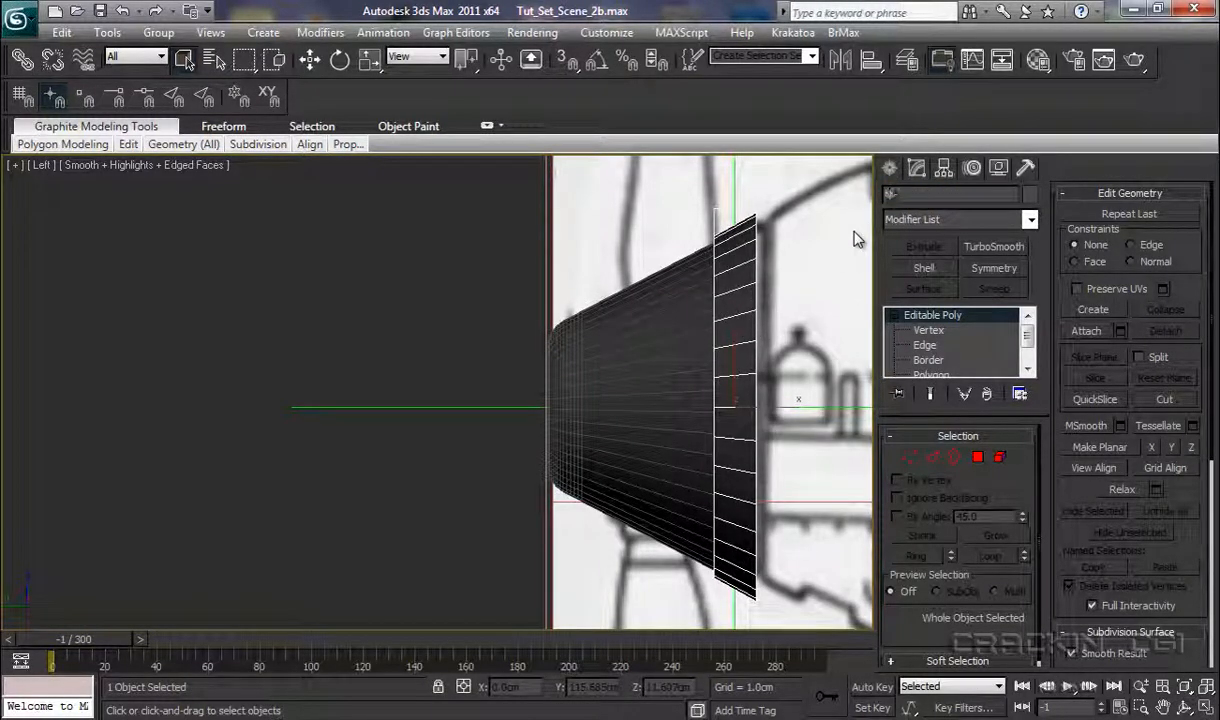
pyautogui.write('se')
pyautogui.write('_Cone_Bl')
pyautogui.write('s')
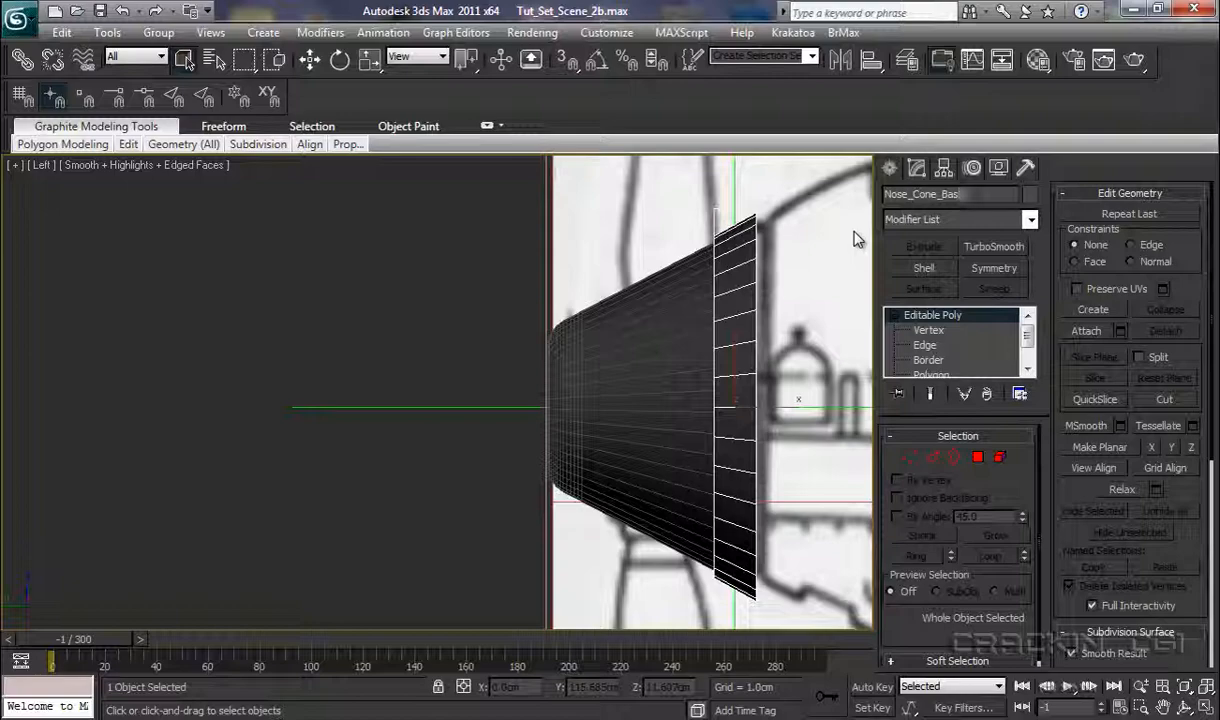
pyautogui.write('e')
pyautogui.click(484, 262)
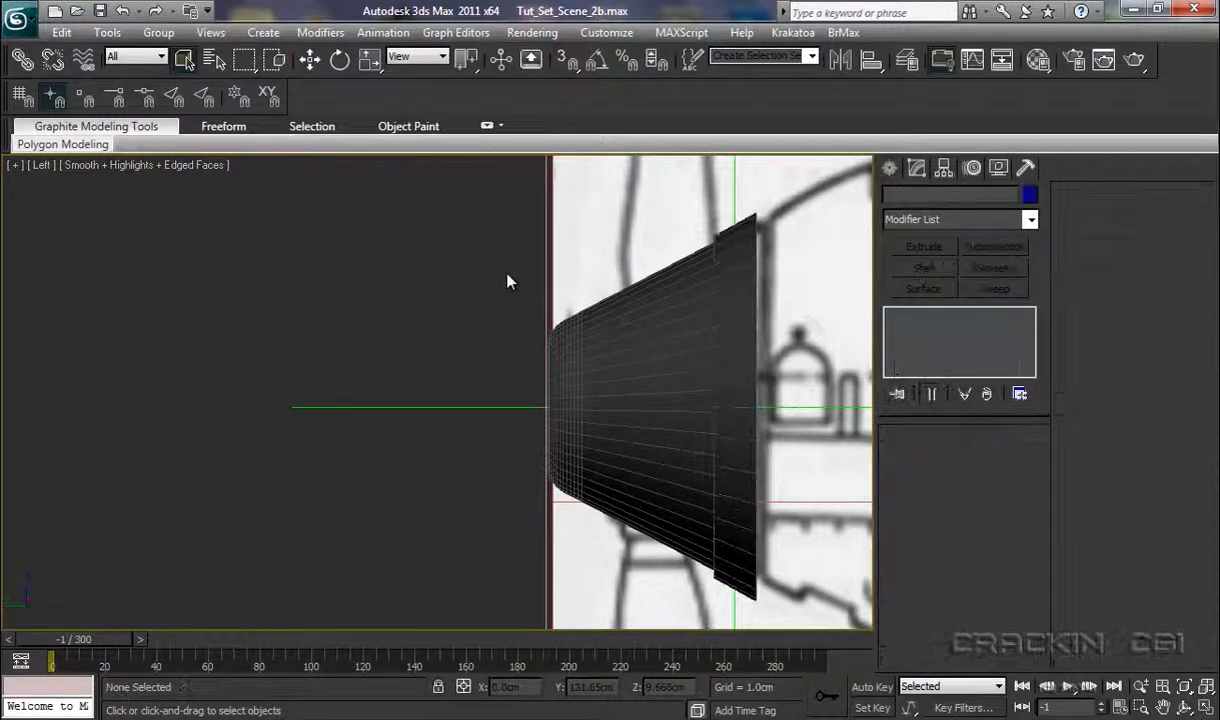
# Step: Create a cylinder of about 3.28 cm radius and 5.65 cm height in the empty space ahead of the nose cone
pyautogui.click(889, 172)
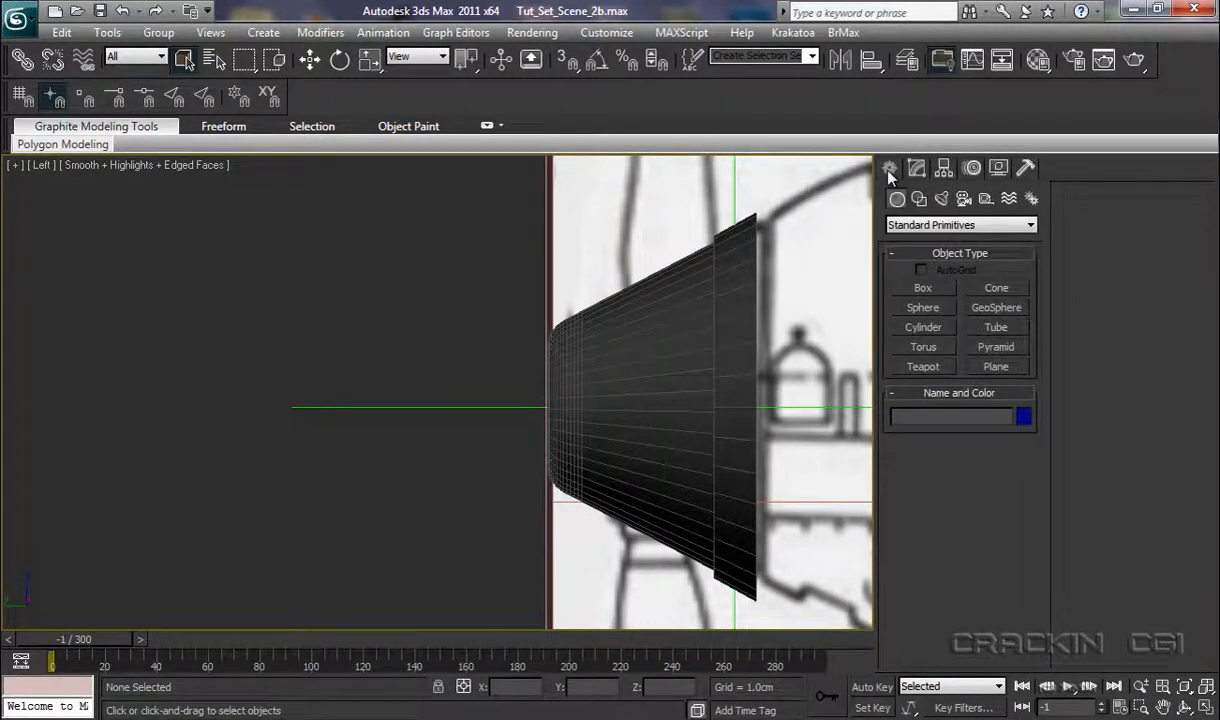
pyautogui.click(933, 332)
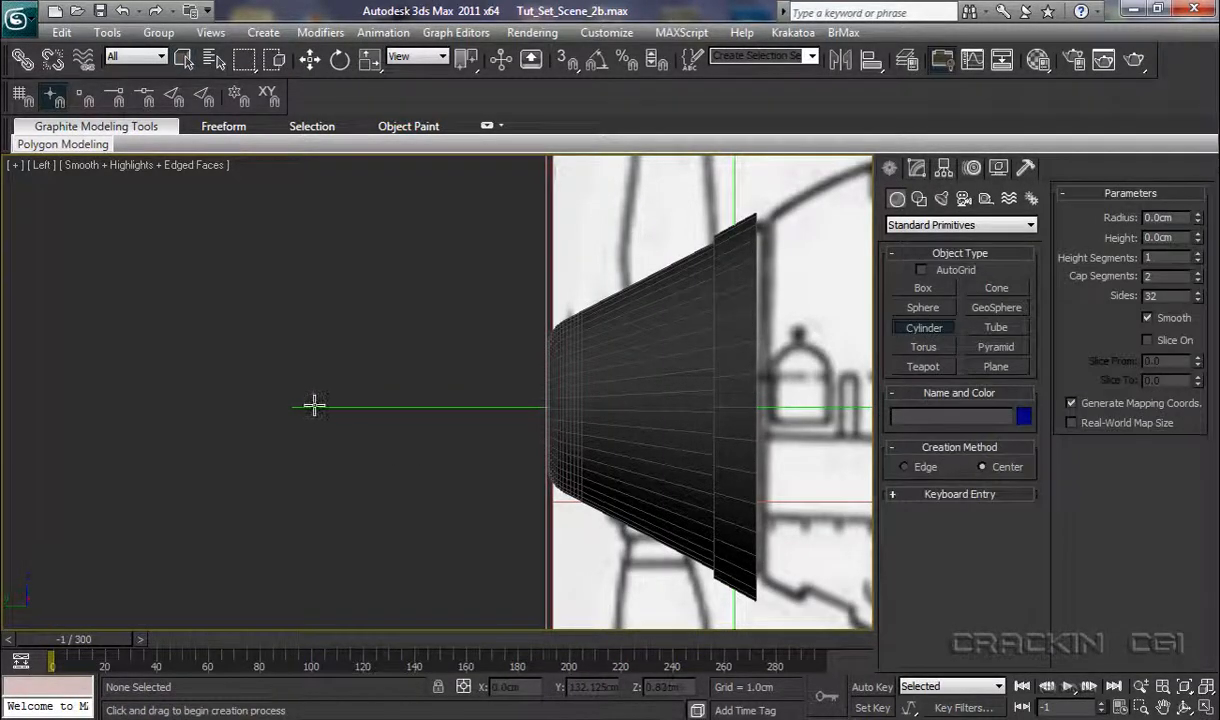
pyautogui.moveTo(320, 408); pyautogui.dragTo(389, 436)
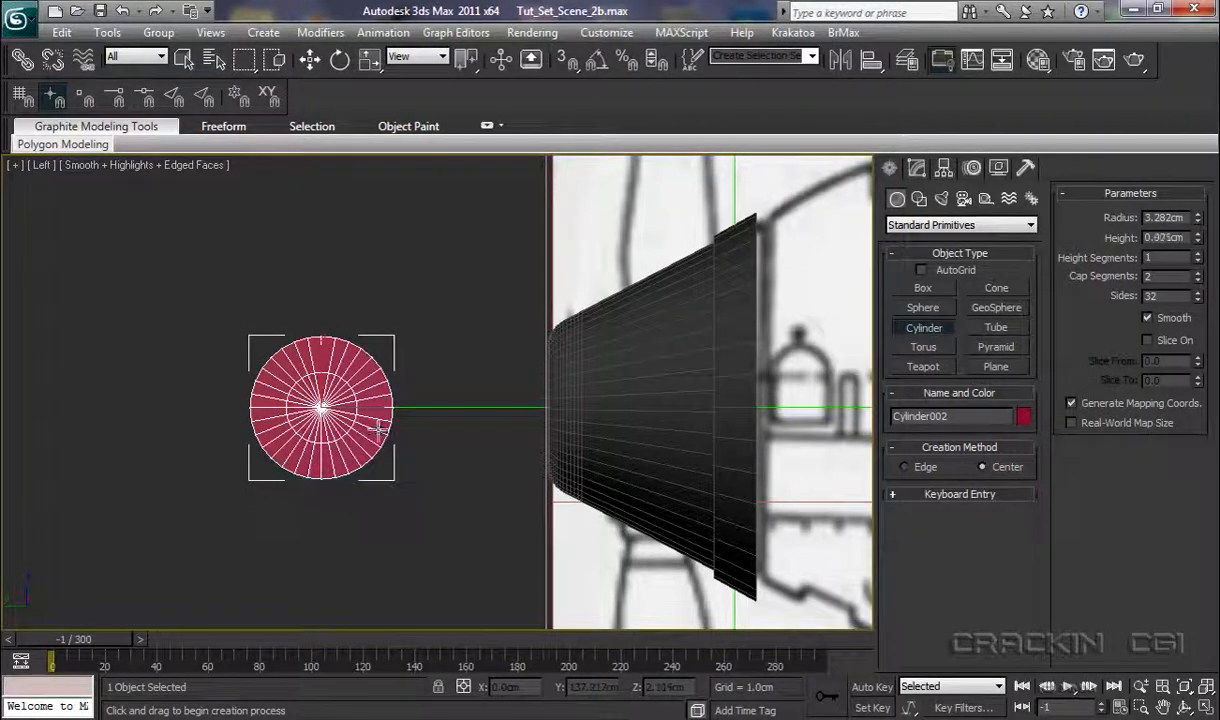
pyautogui.click(290, 322)
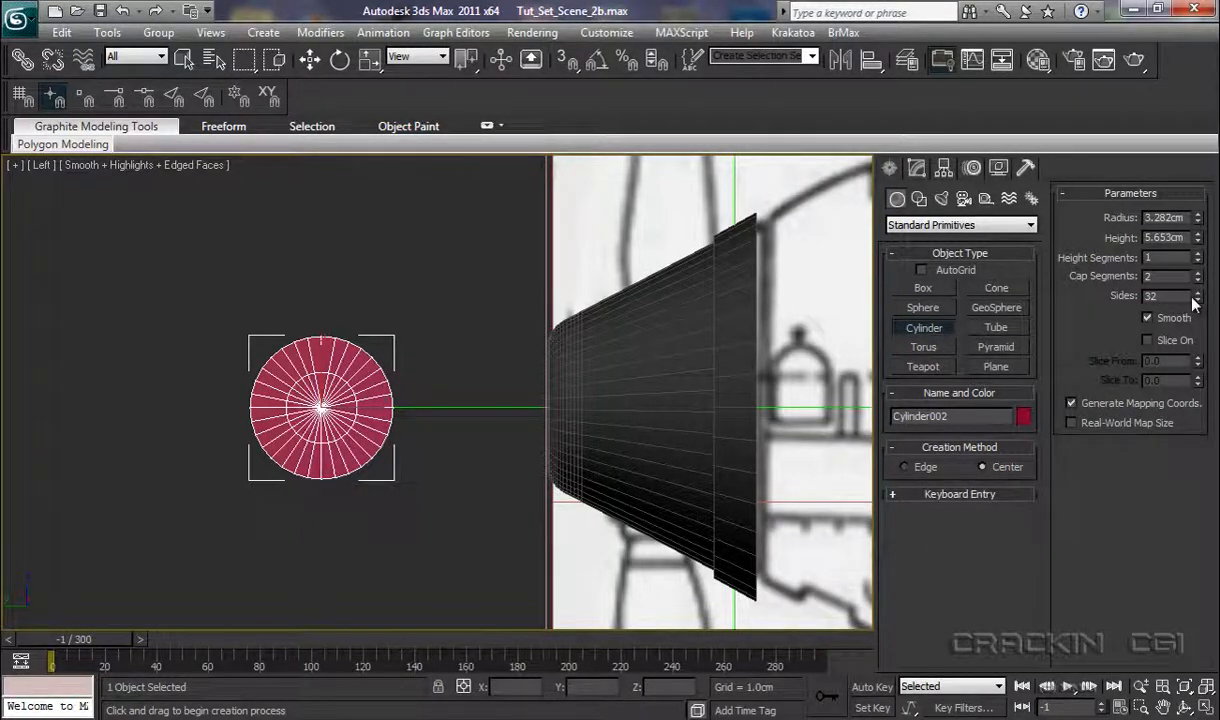
pyautogui.scroll(3, 513, 427)
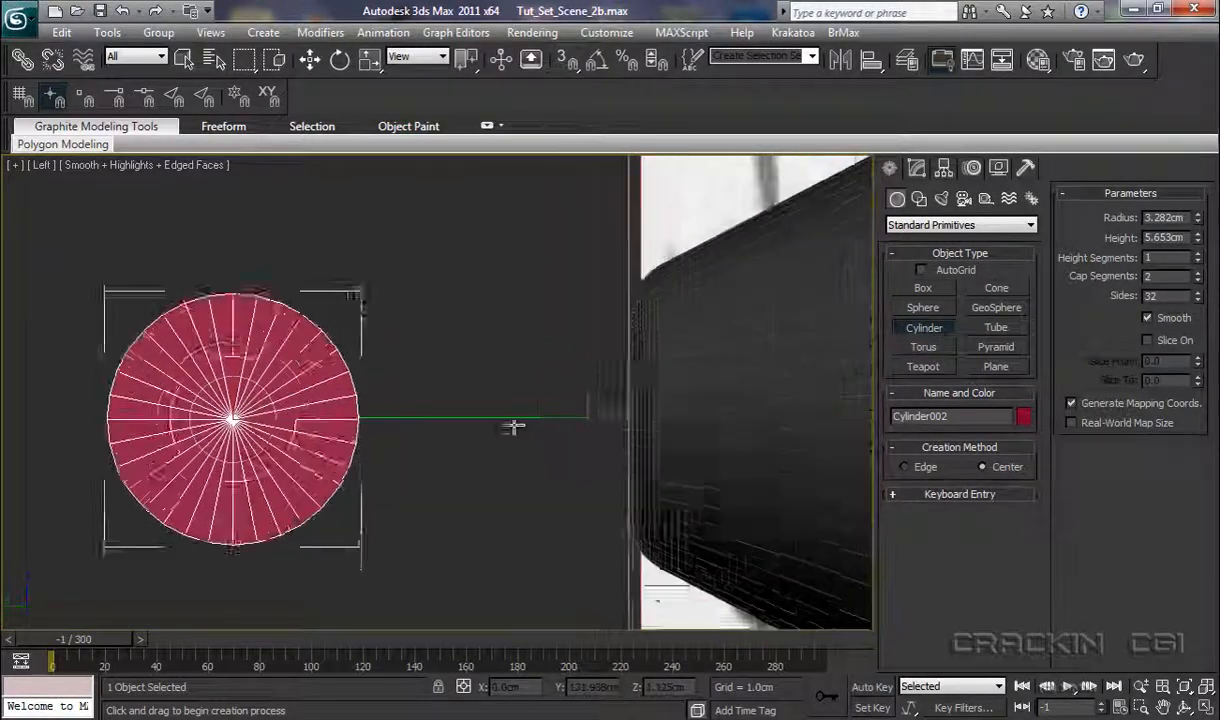
pyautogui.moveTo(452, 479); pyautogui.dragTo(662, 450, button='middle')
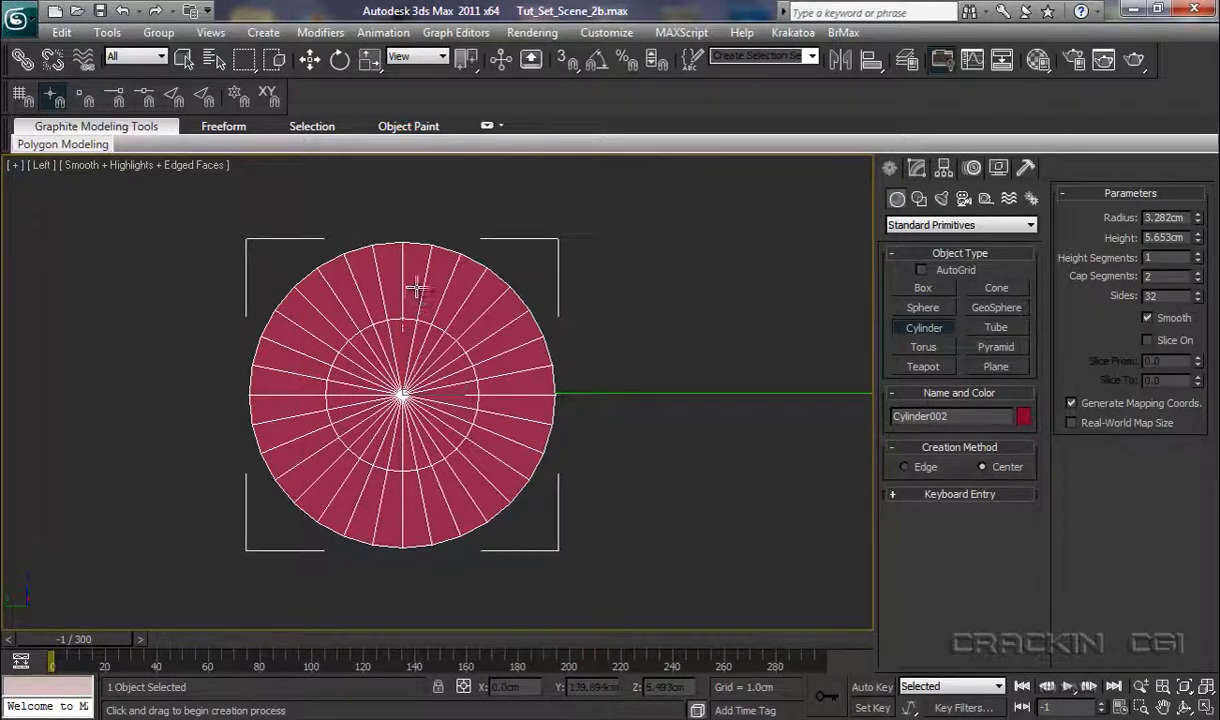
pyautogui.rightClick(484, 422)
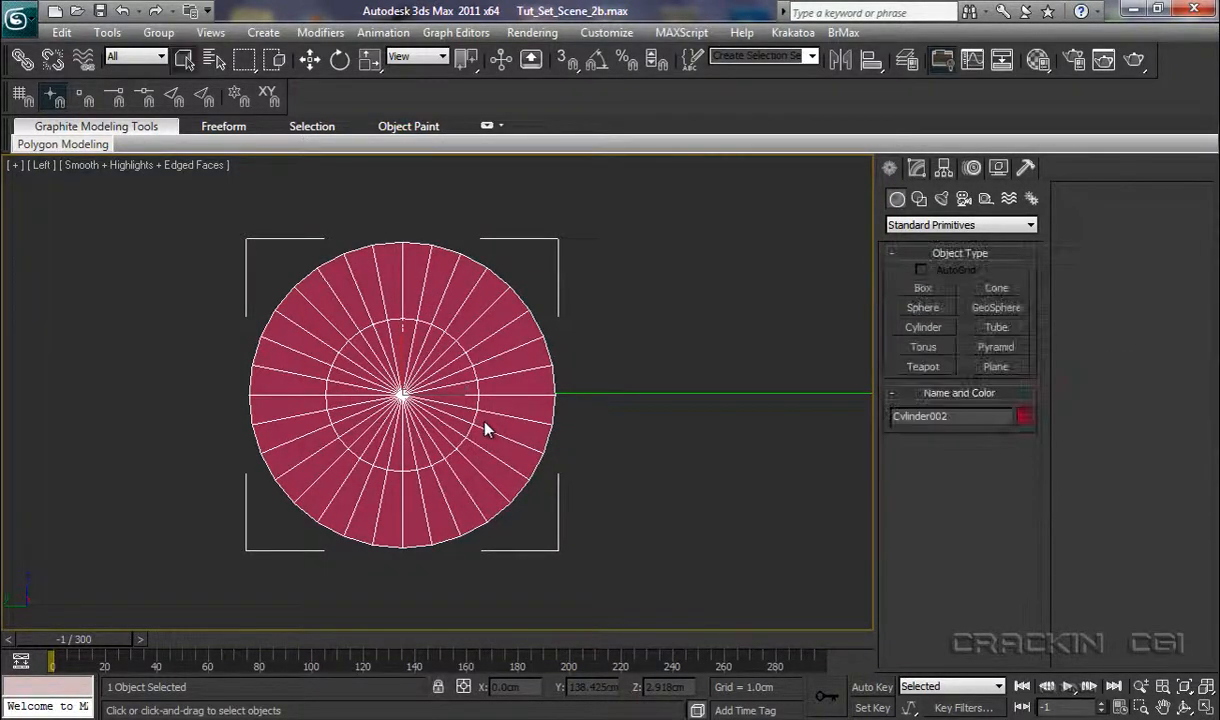
# Step: Convert the new cylinder to an Editable Poly
pyautogui.rightClick(484, 416)
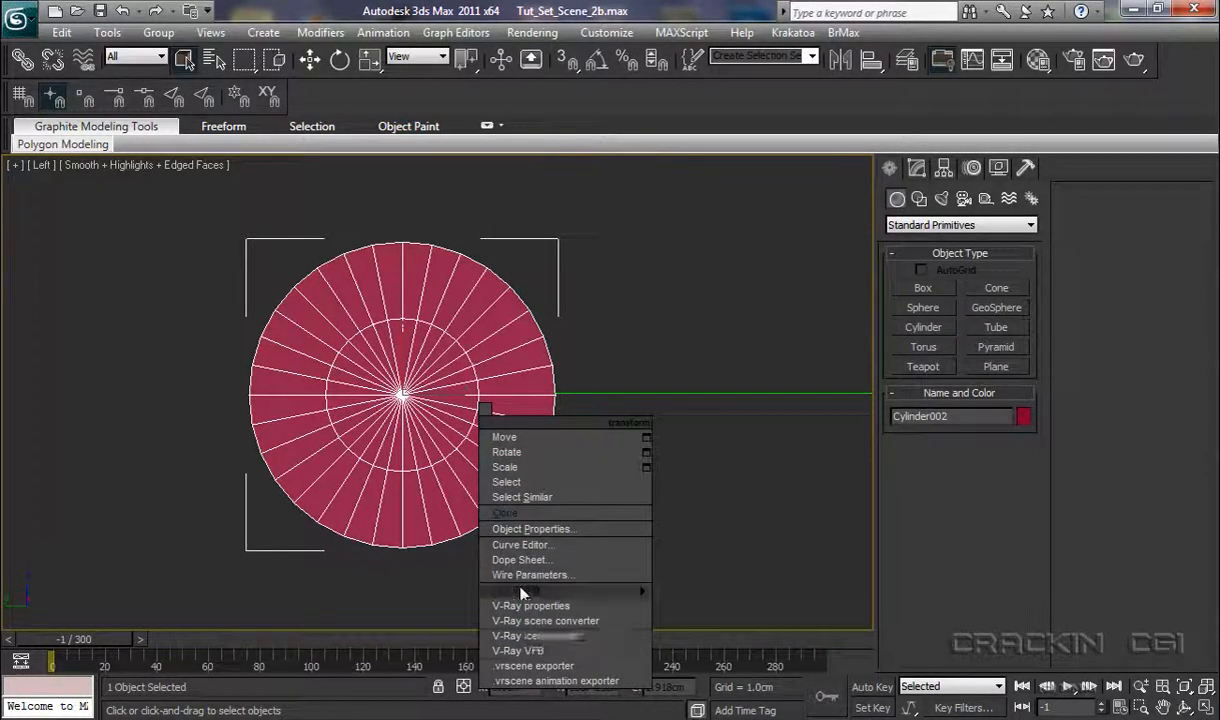
pyautogui.moveTo(521, 593)
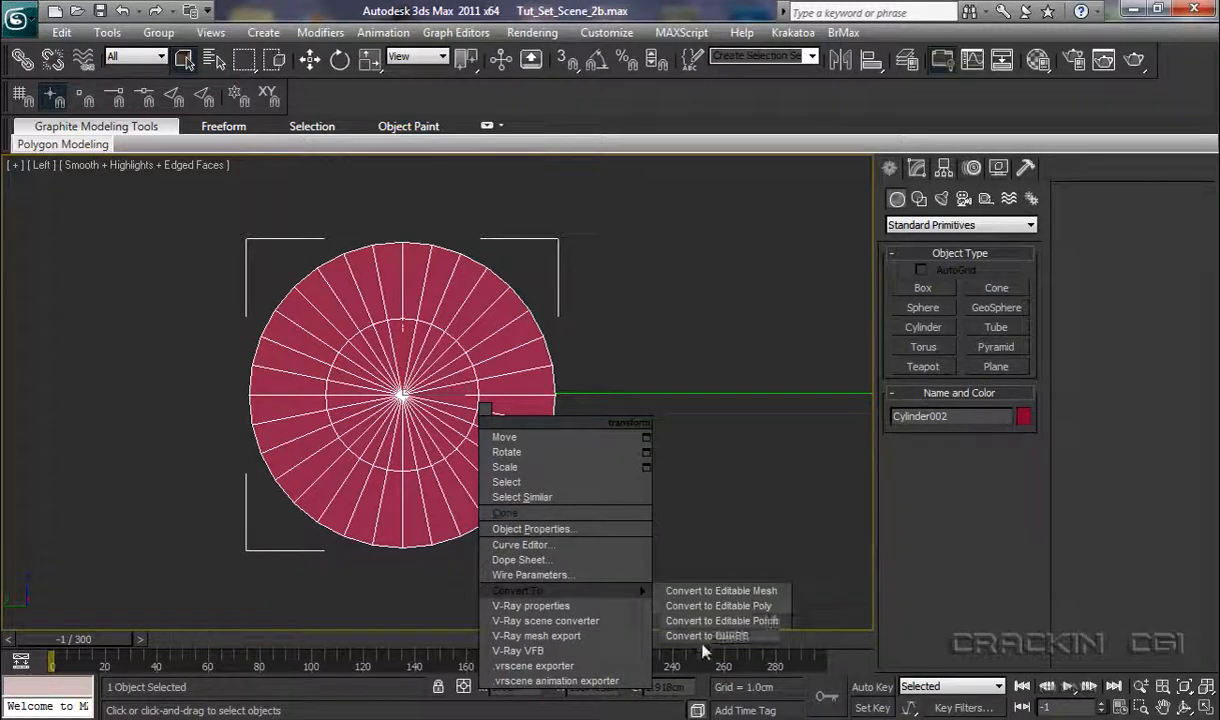
pyautogui.click(697, 606)
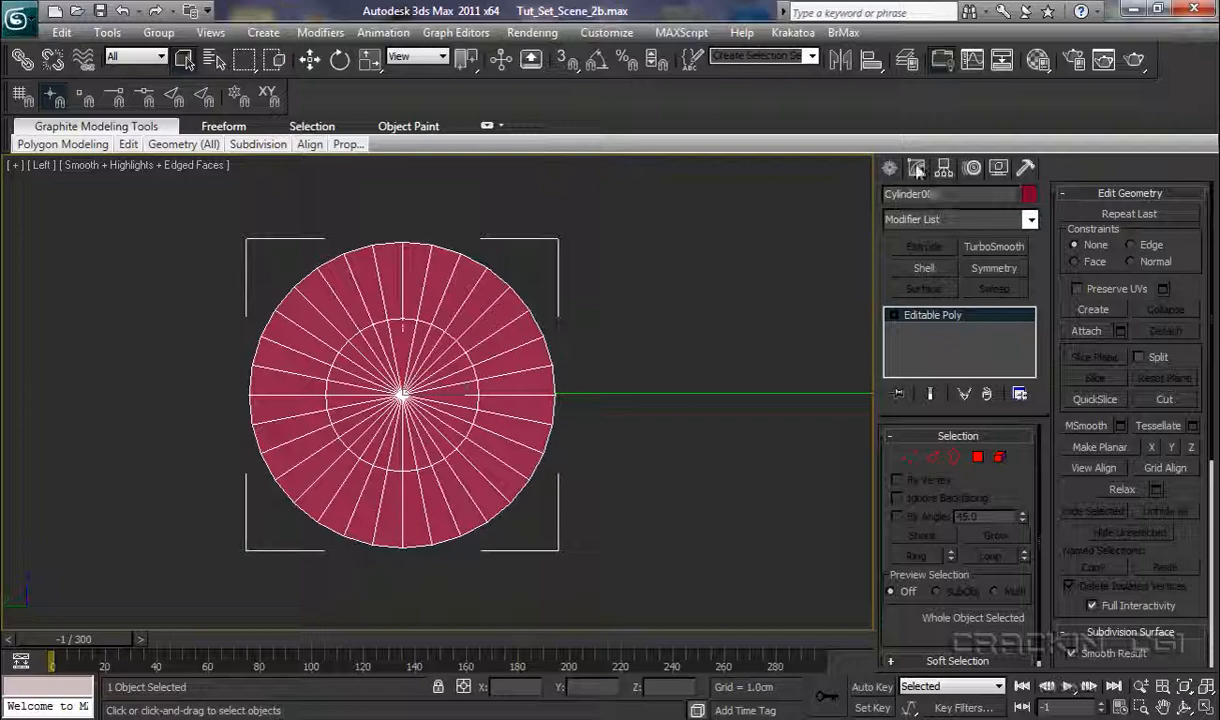
# Step: Delete all cylinder vertices on the nose cone side of its vertical centre line, leaving a half cylinder
pyautogui.click(894, 315)
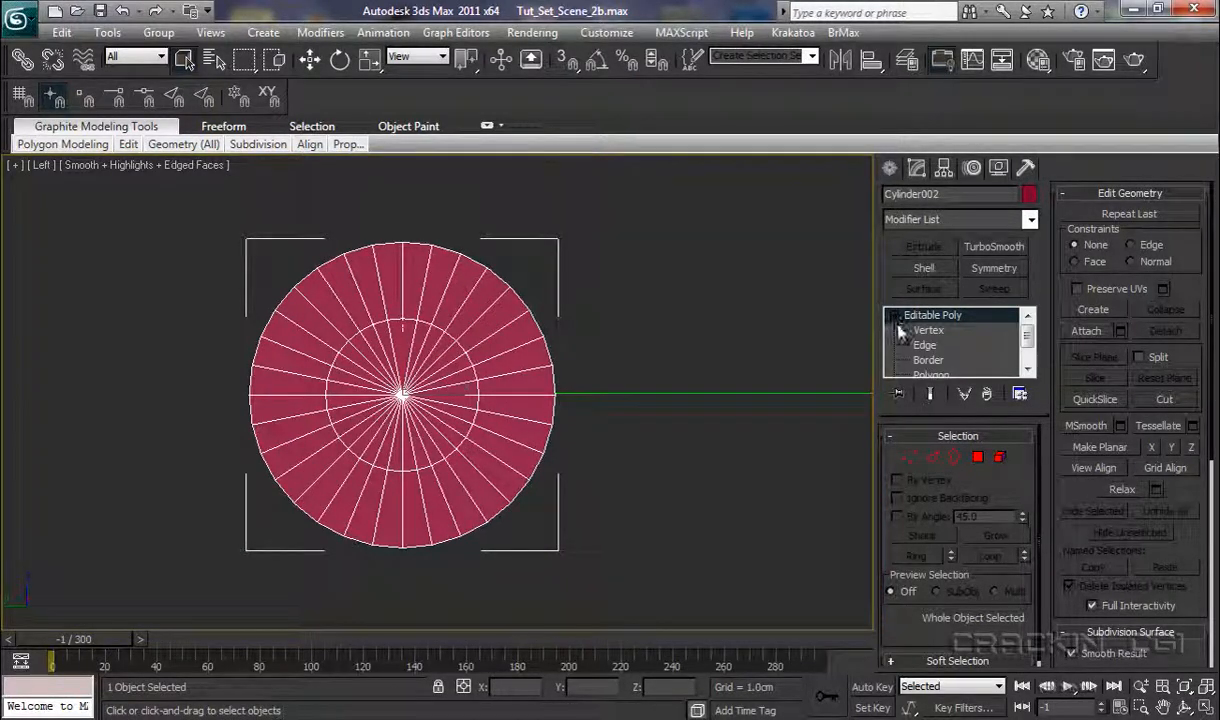
pyautogui.click(934, 332)
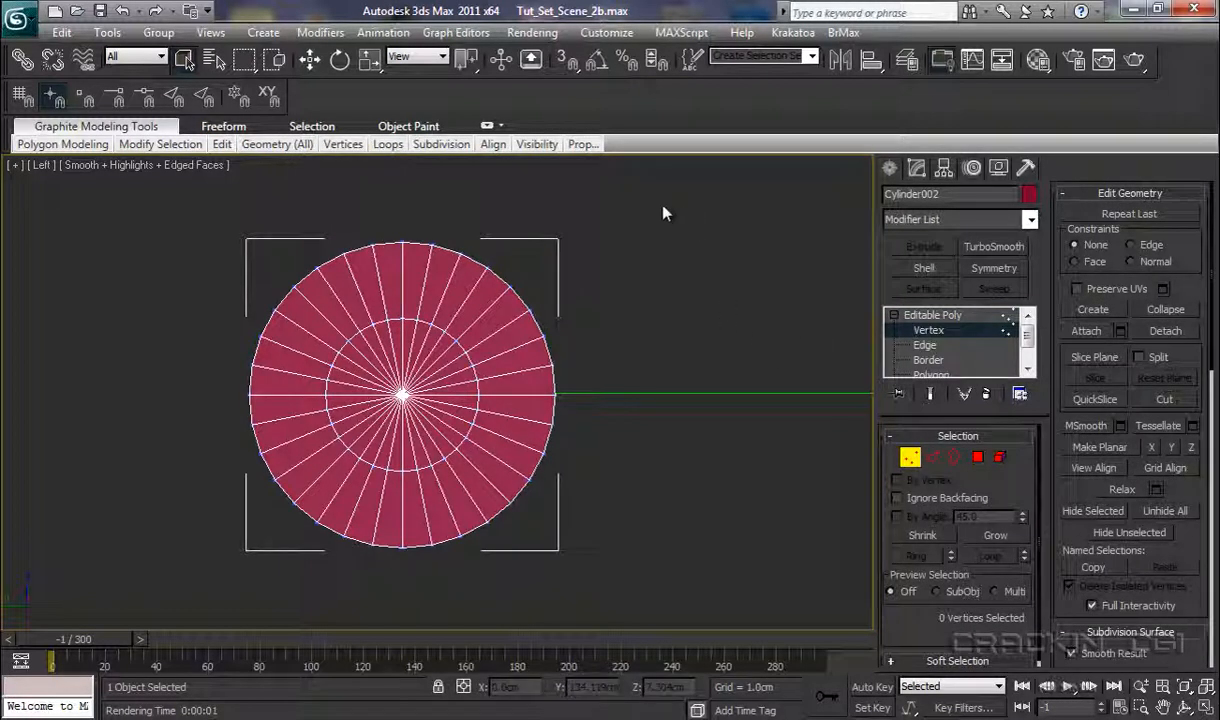
pyautogui.click(185, 60)
pyautogui.moveTo(648, 232); pyautogui.dragTo(416, 586)
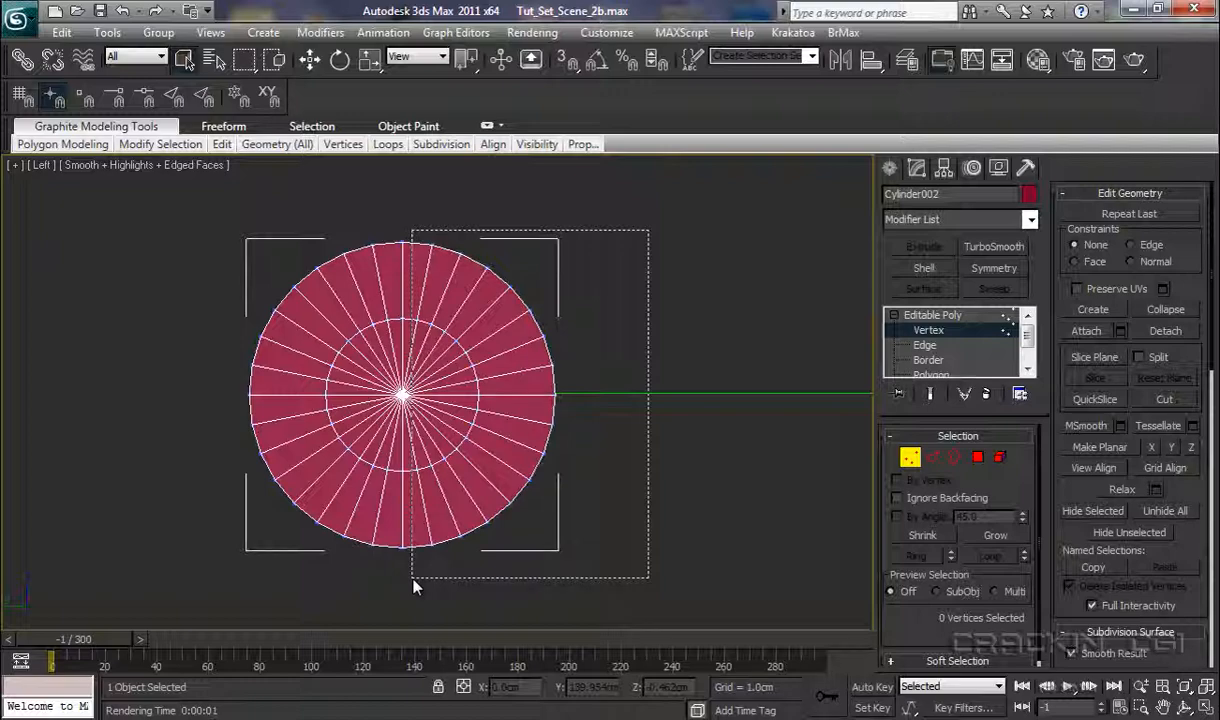
pyautogui.moveTo(416, 586); pyautogui.dragTo(411, 577)
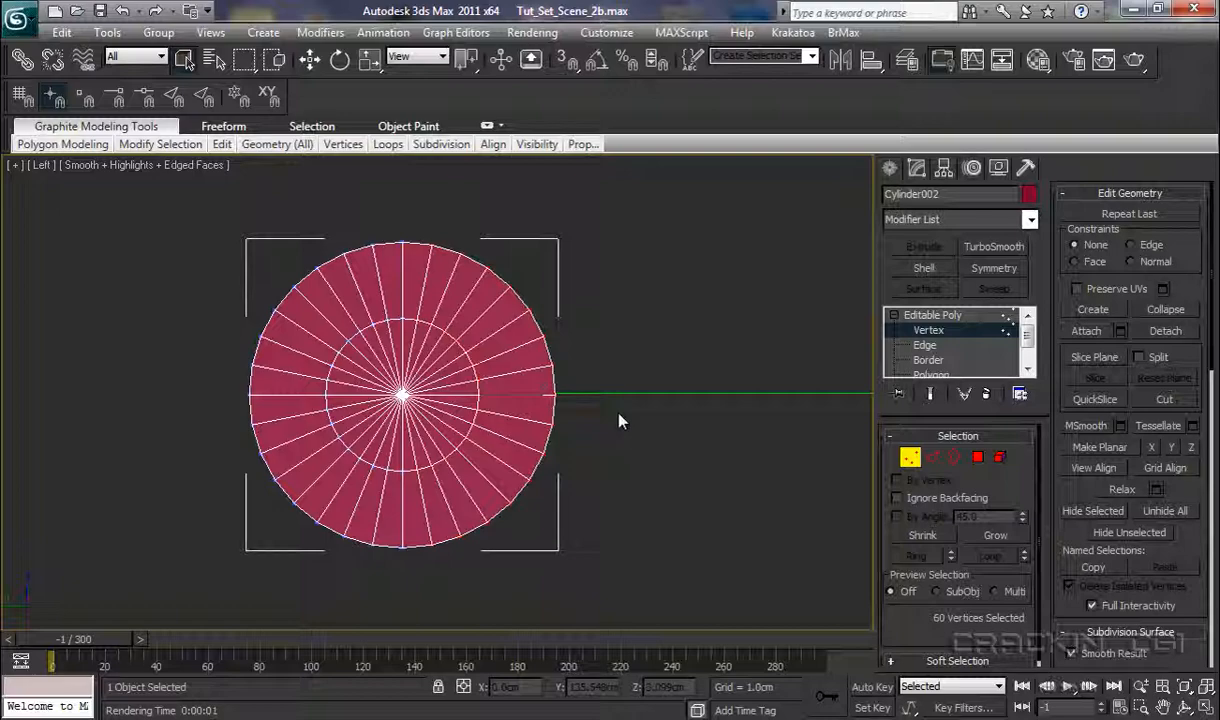
pyautogui.press('Delete')
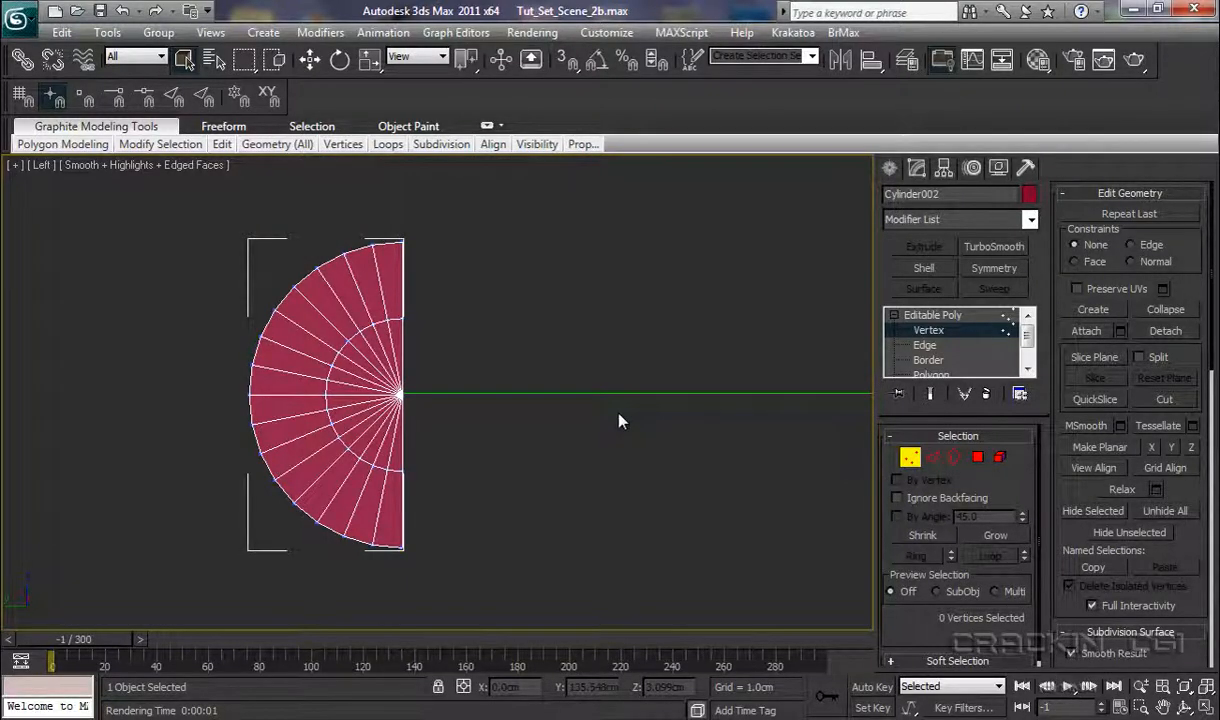
# Step: Extend the half cylinder's open border about 2.3 cm straight toward the nose cone, creating new side faces
pyautogui.click(935, 362)
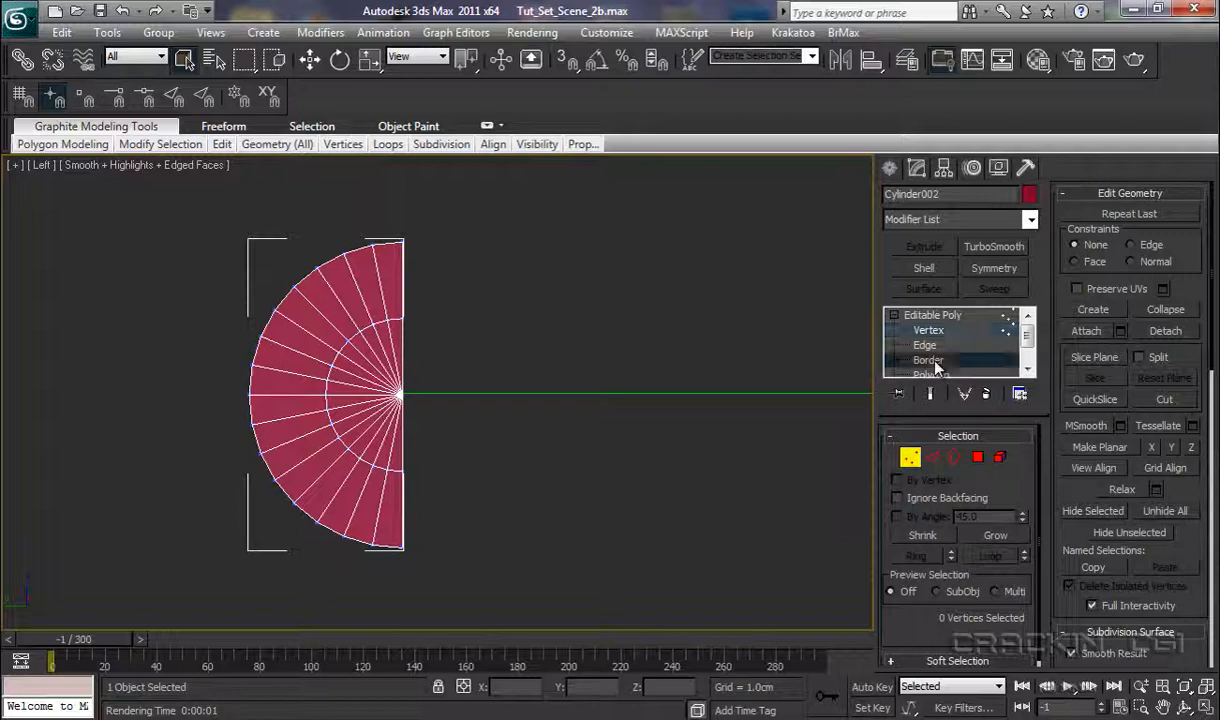
pyautogui.click(403, 347)
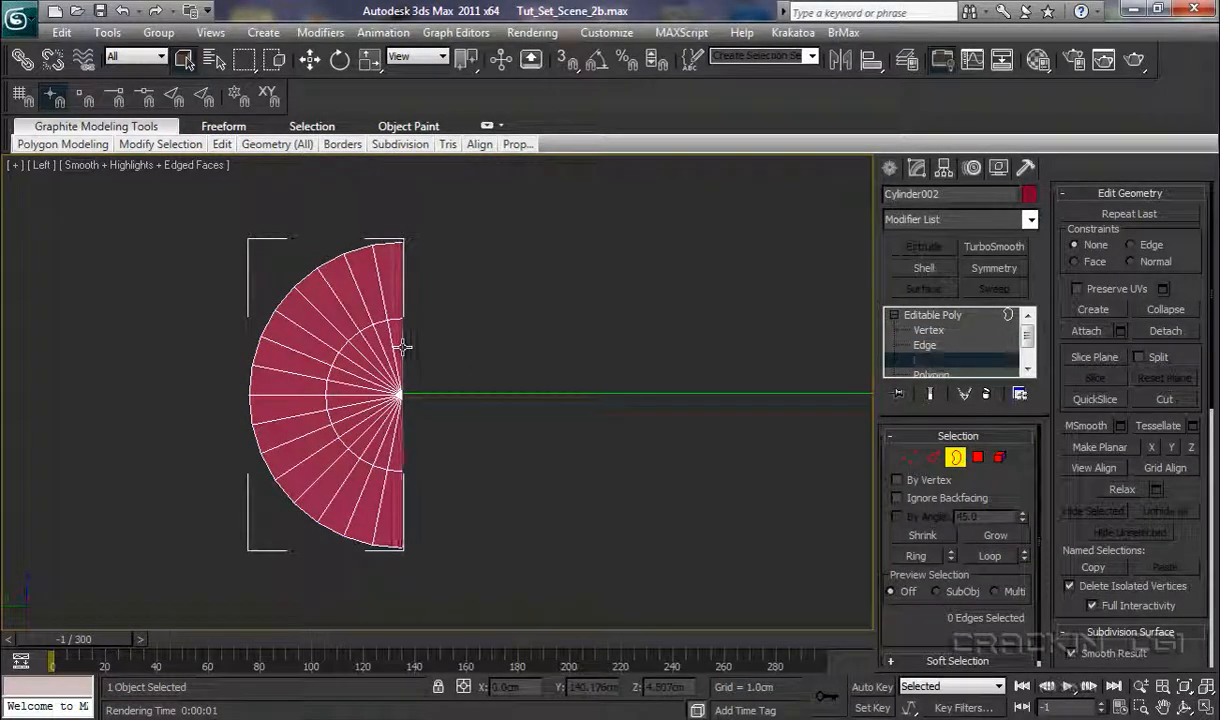
pyautogui.press('w')
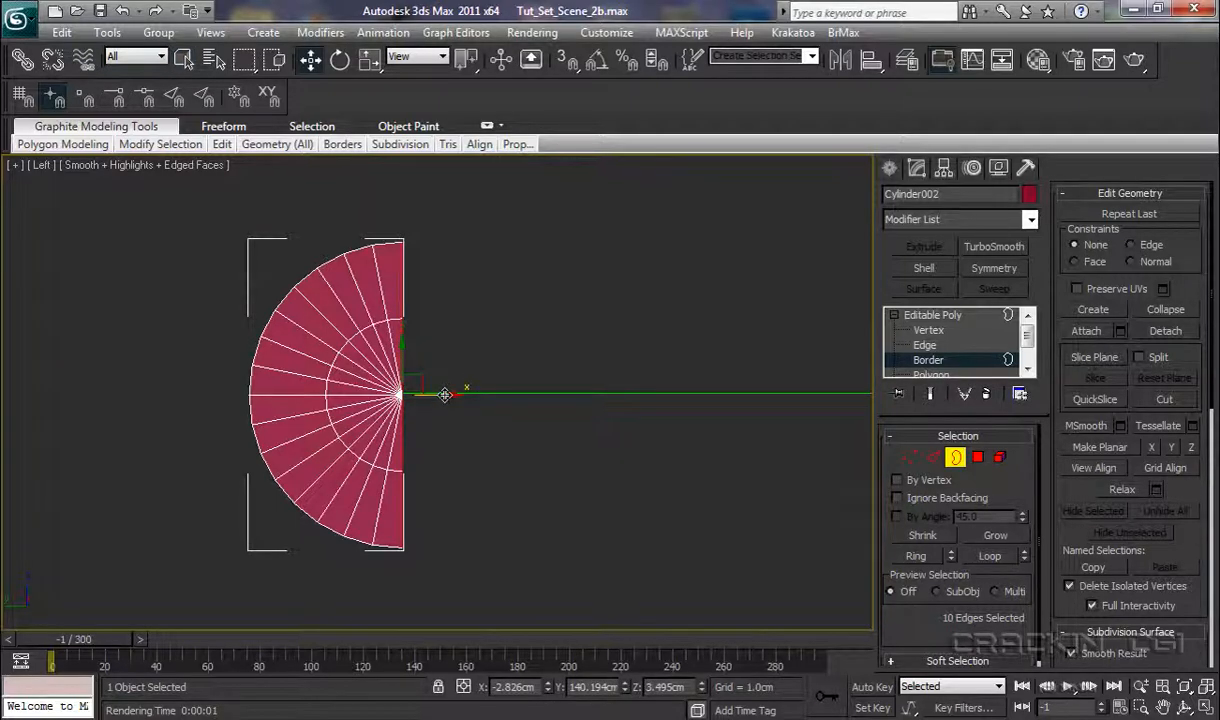
pyautogui.keyDown('shift'); pyautogui.moveTo(445, 394); pyautogui.dragTo(554, 394); pyautogui.keyUp('shift')
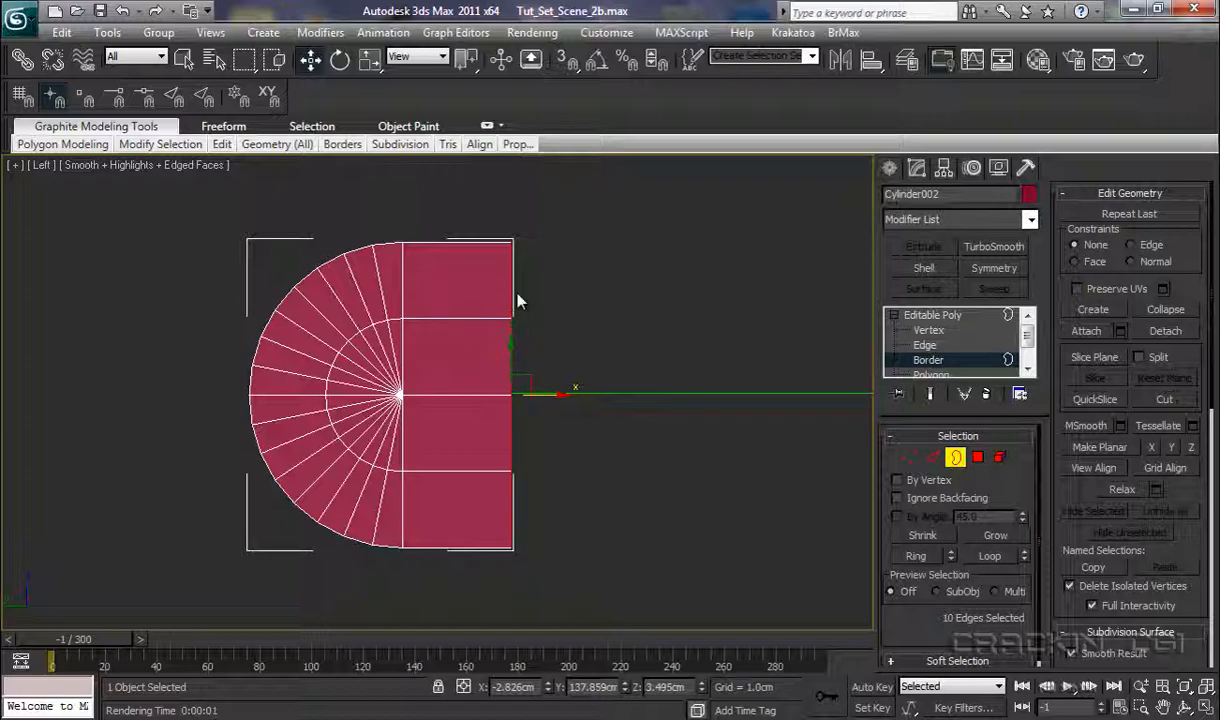
# Step: Cap the open border on the flat end of the extended half cylinder
pyautogui.press('p')
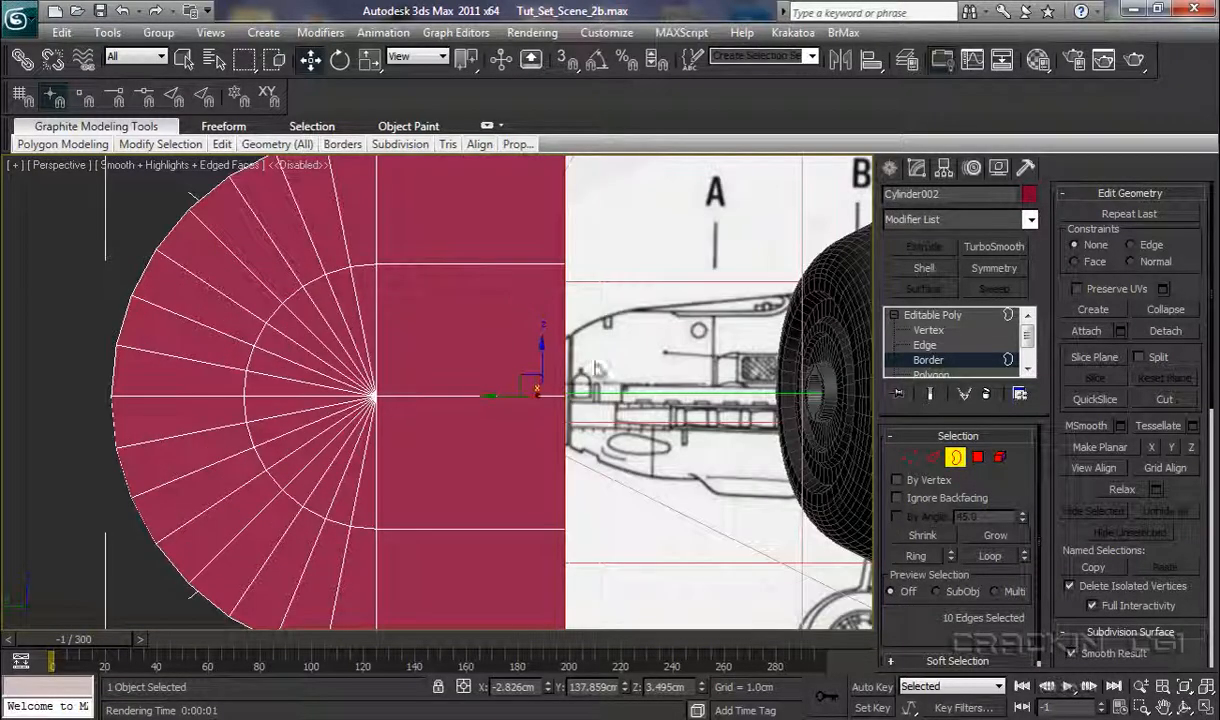
pyautogui.keyDown('alt'); pyautogui.moveTo(600, 372); pyautogui.dragTo(558, 380, button='middle'); pyautogui.keyUp('alt')
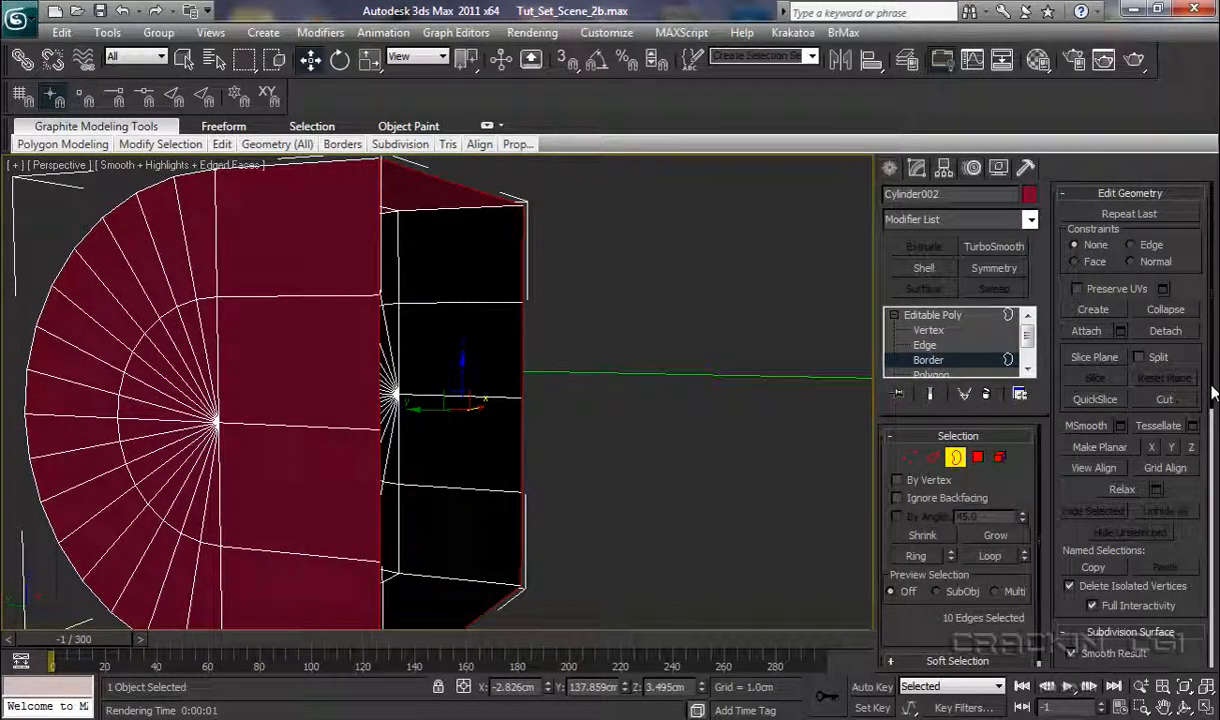
pyautogui.moveTo(1212, 388); pyautogui.dragTo(1213, 631)
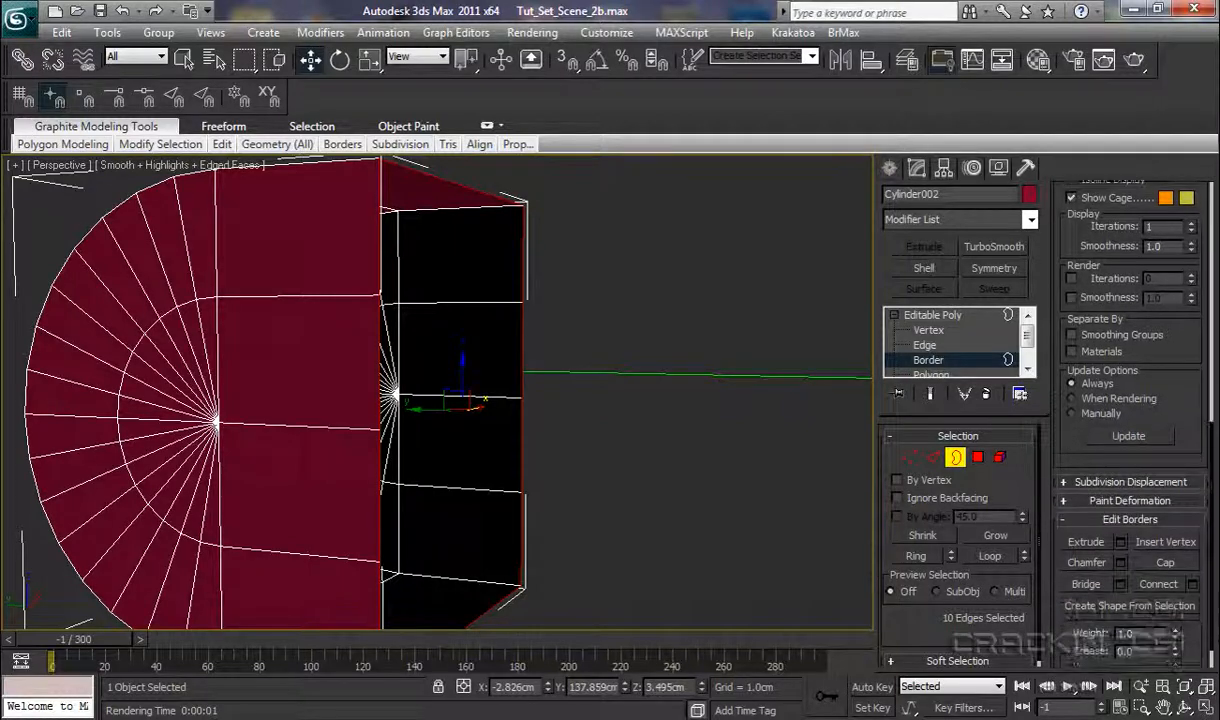
pyautogui.click(1173, 565)
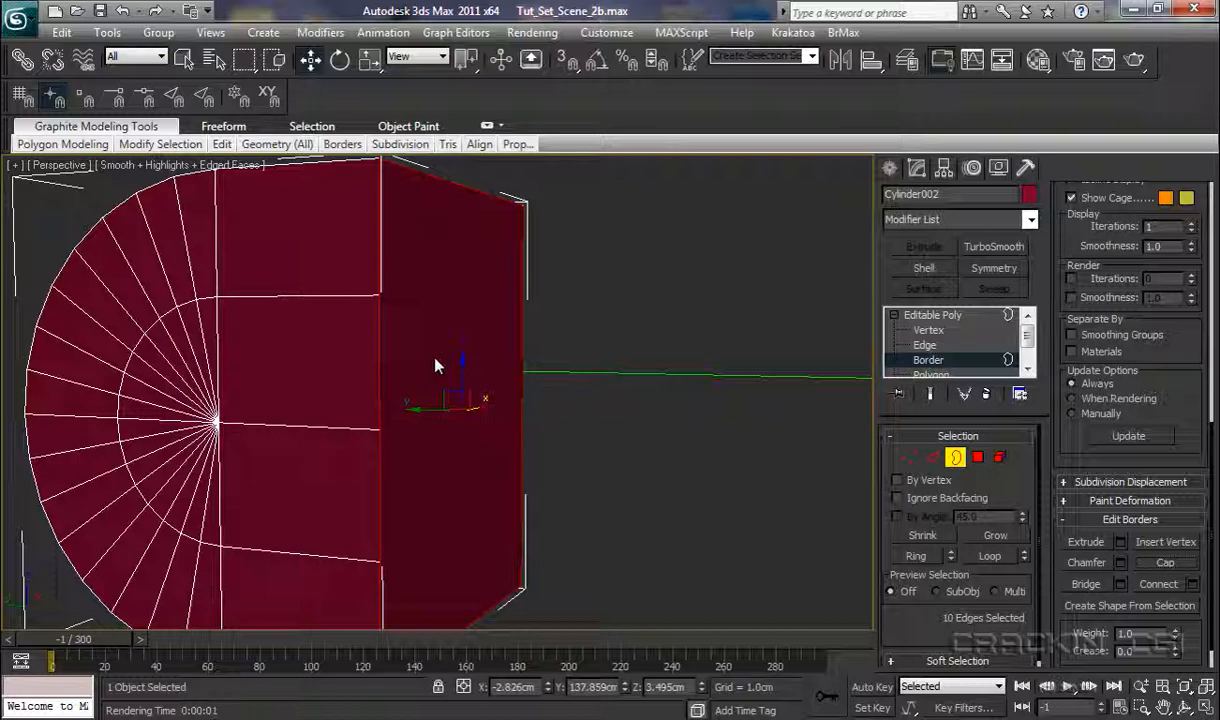
# Step: Move the whole capped part along the aircraft's axis onto the nose cone, at about Y 124.6 cm, with its flat end near the cone's rear seam
pyautogui.press('l')
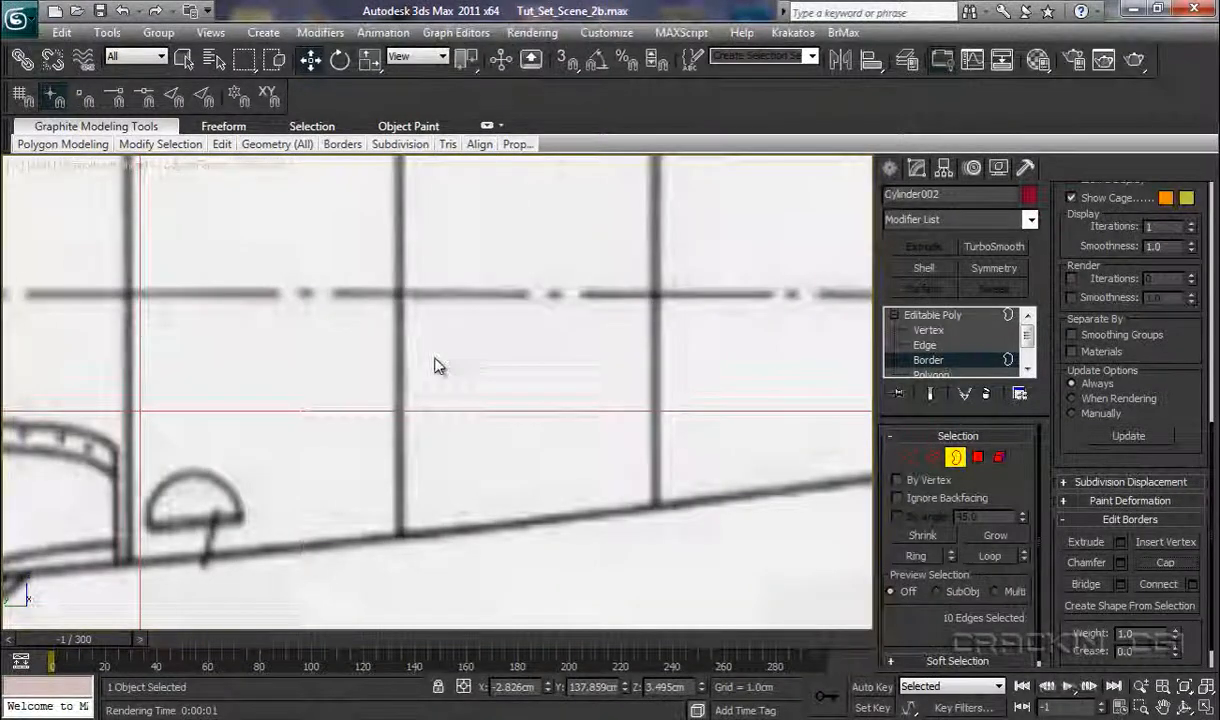
pyautogui.press('z')
pyautogui.scroll(-2, 522, 420)
pyautogui.scroll(-1, 525, 427)
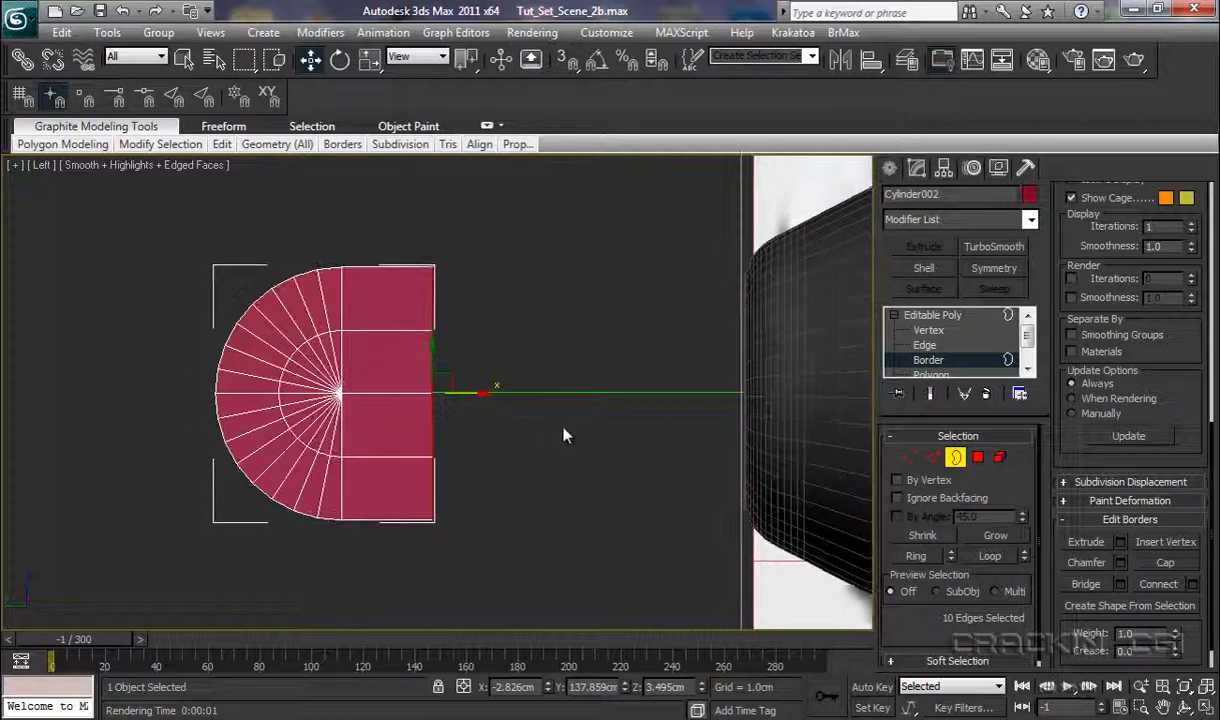
pyautogui.moveTo(604, 430); pyautogui.dragTo(524, 438, button='middle')
pyautogui.scroll(-3, 524, 438)
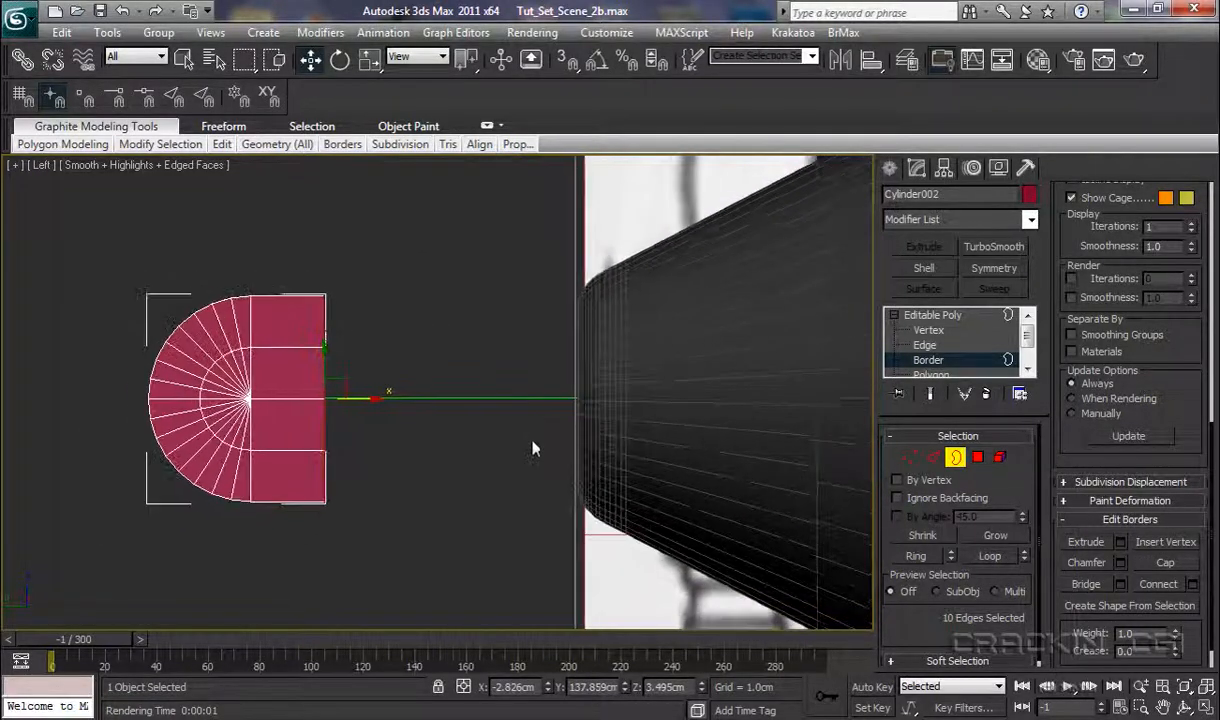
pyautogui.click(936, 316)
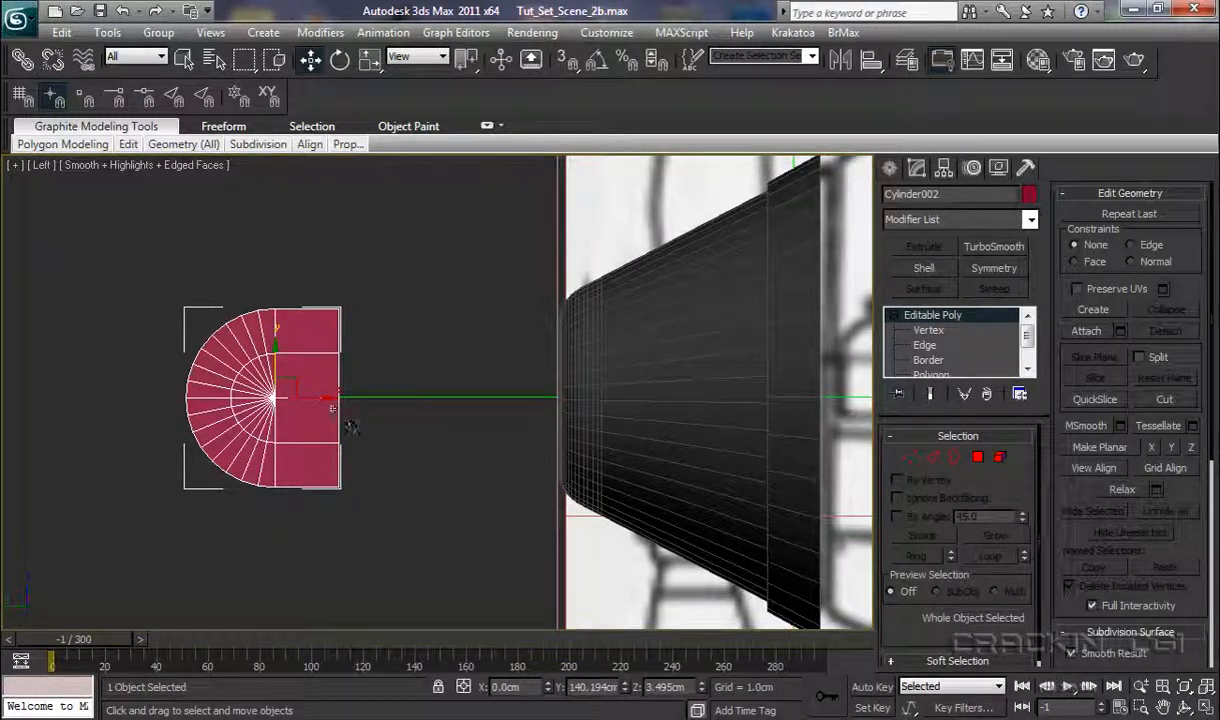
pyautogui.moveTo(332, 408); pyautogui.dragTo(746, 423)
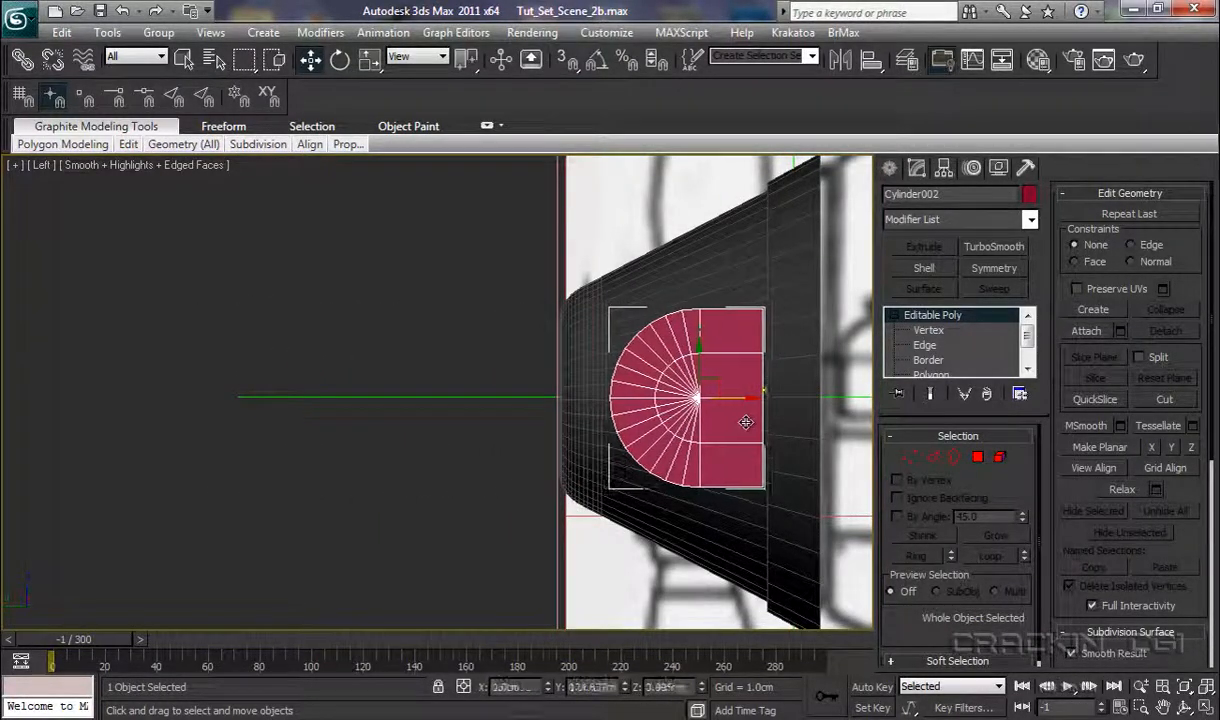
pyautogui.moveTo(746, 423); pyautogui.dragTo(509, 429, button='middle')
pyautogui.scroll(2, 588, 458)
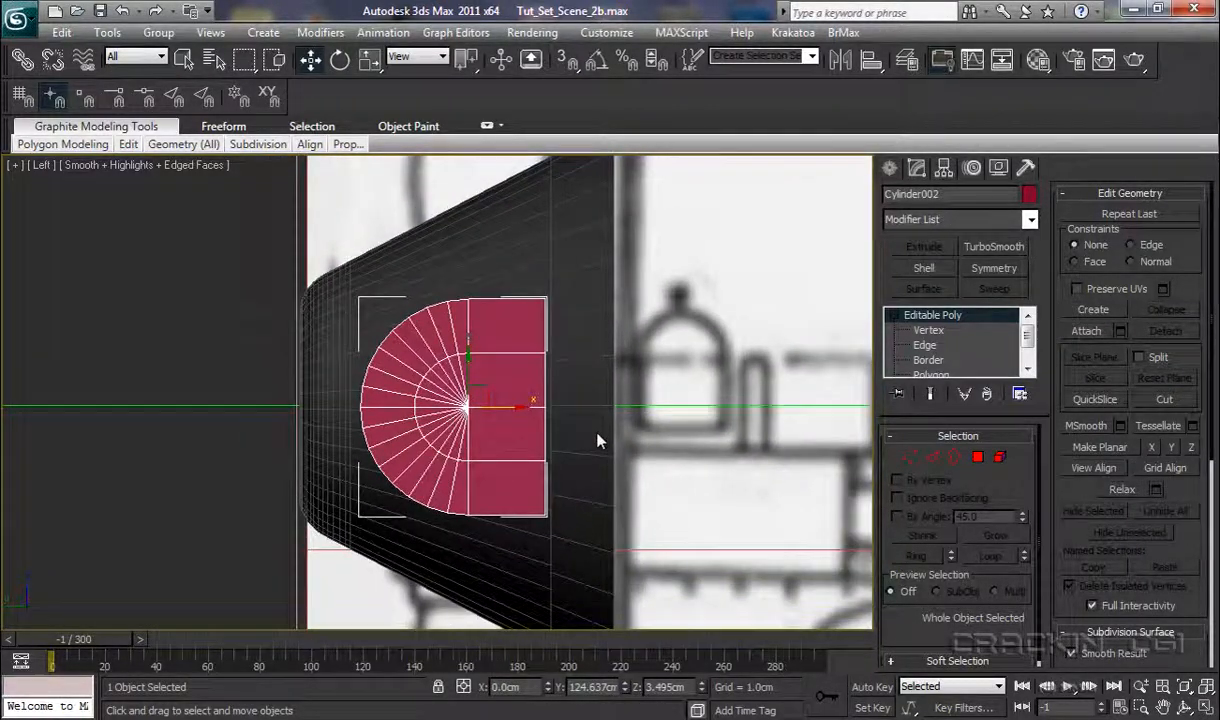
pyautogui.scroll(1, 597, 440)
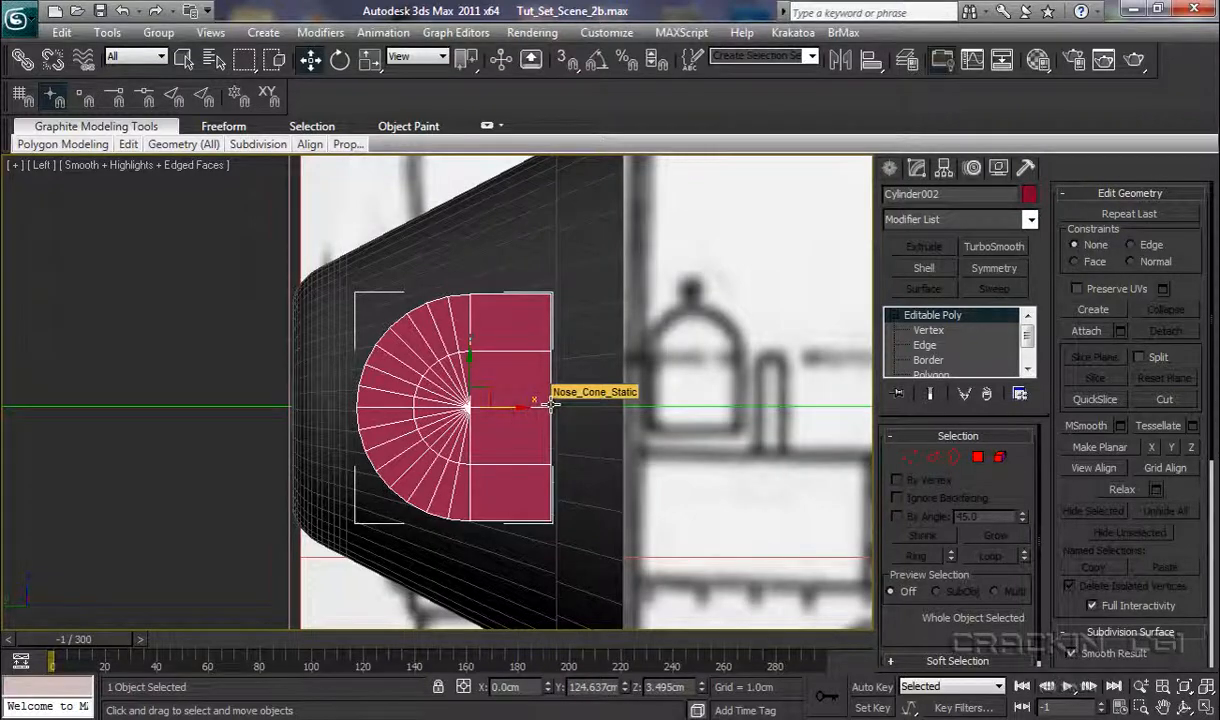
# Step: Rotate the part 90° upright with angle snap on, and raise it to about Z 7.05 cm so it protrudes above the nose cone
pyautogui.press('e')
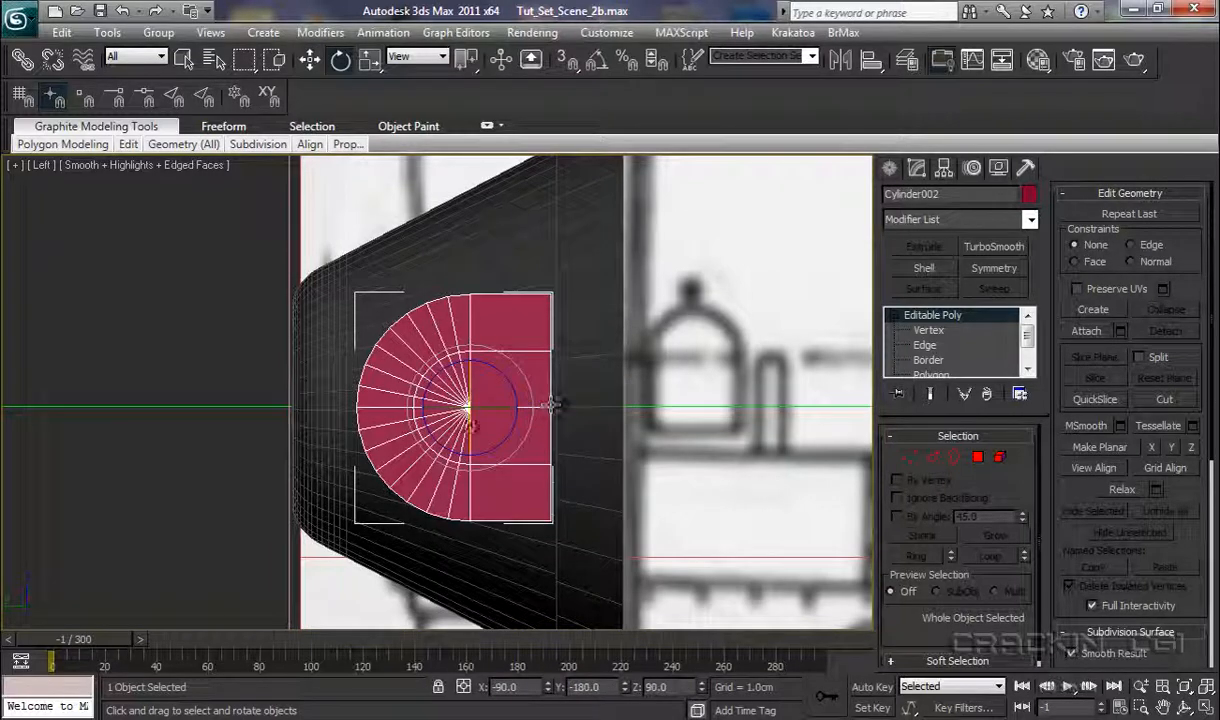
pyautogui.click(603, 67)
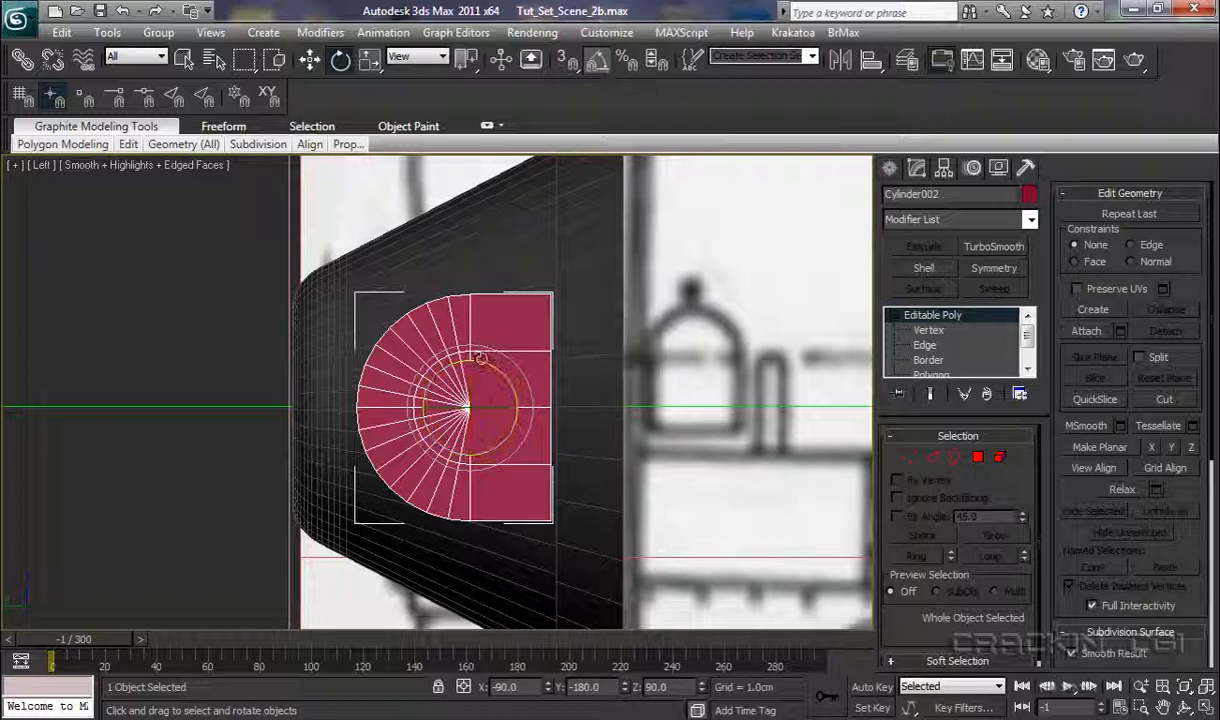
pyautogui.moveTo(471, 439); pyautogui.dragTo(473, 356)
pyautogui.moveTo(662, 403); pyautogui.dragTo(652, 466, button='middle')
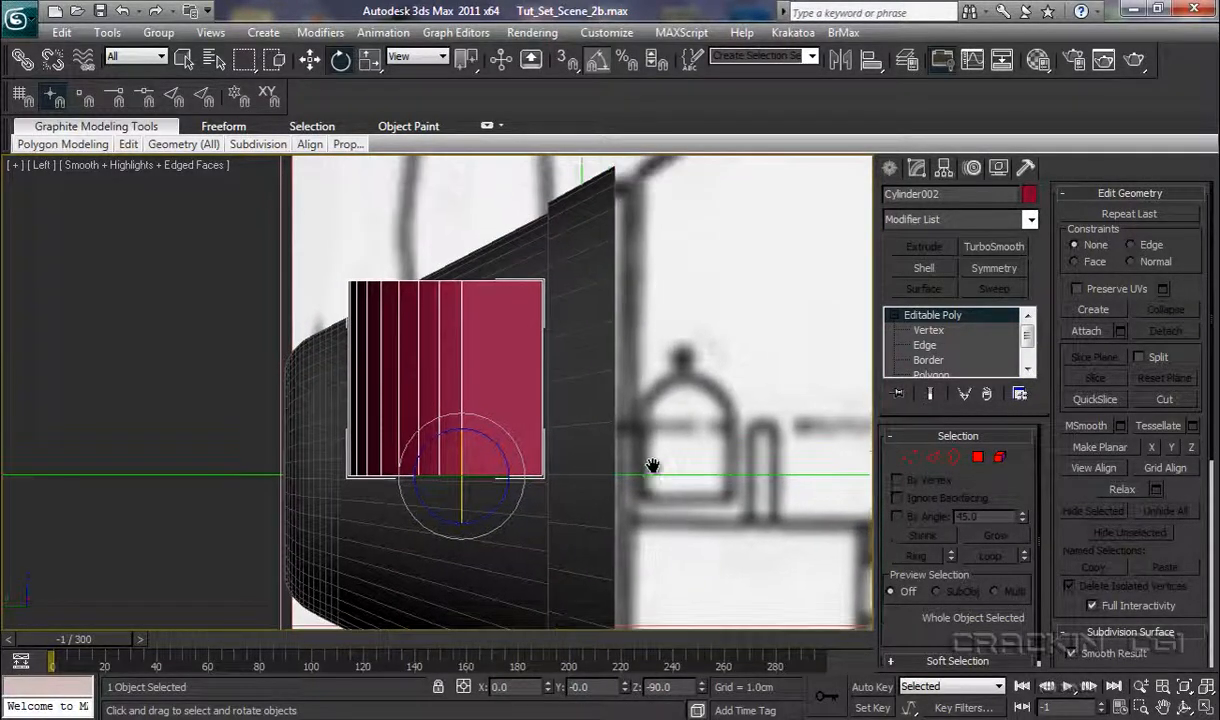
pyautogui.press('w')
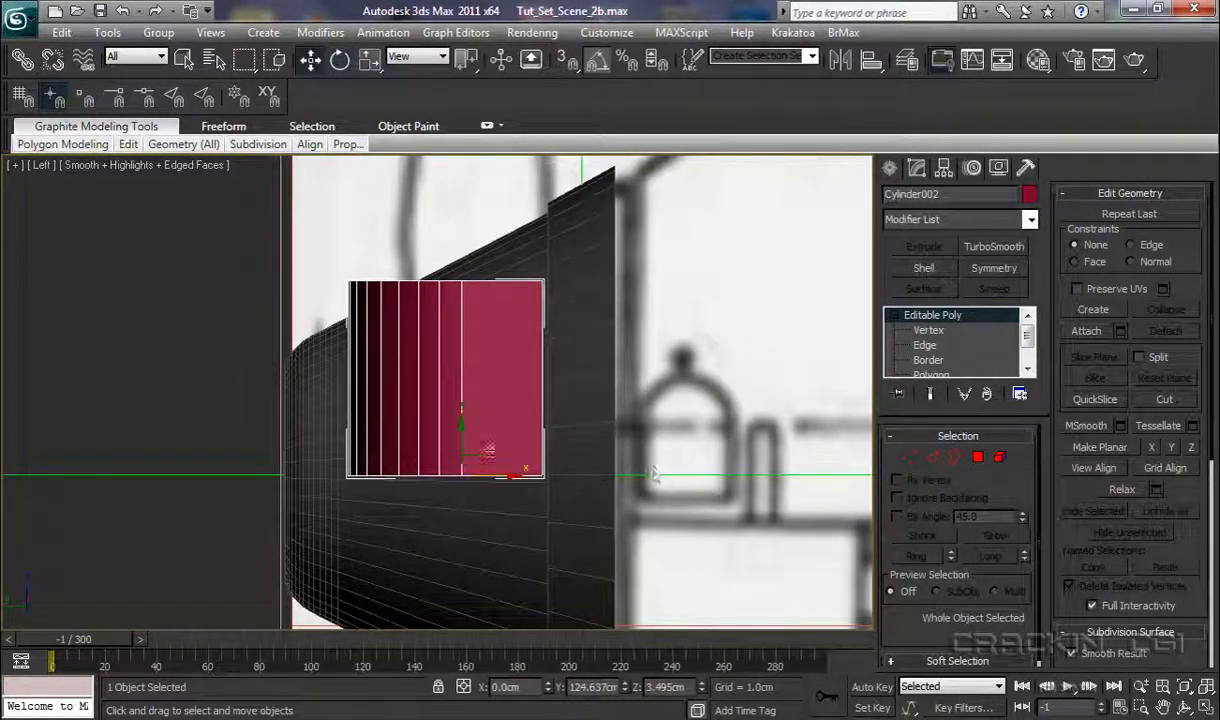
pyautogui.moveTo(460, 424); pyautogui.dragTo(481, 301)
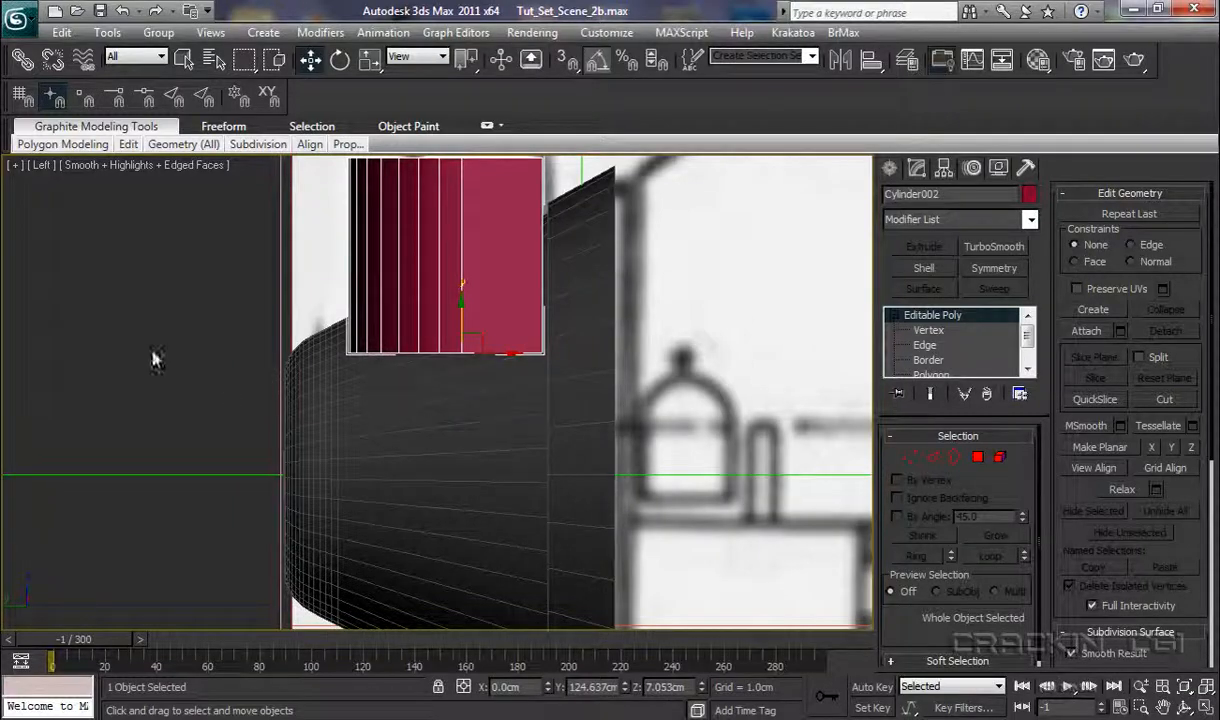
# Step: In the Back view, centre the part horizontally over the nose cone at about X 8.29 cm
pyautogui.click(42, 164)
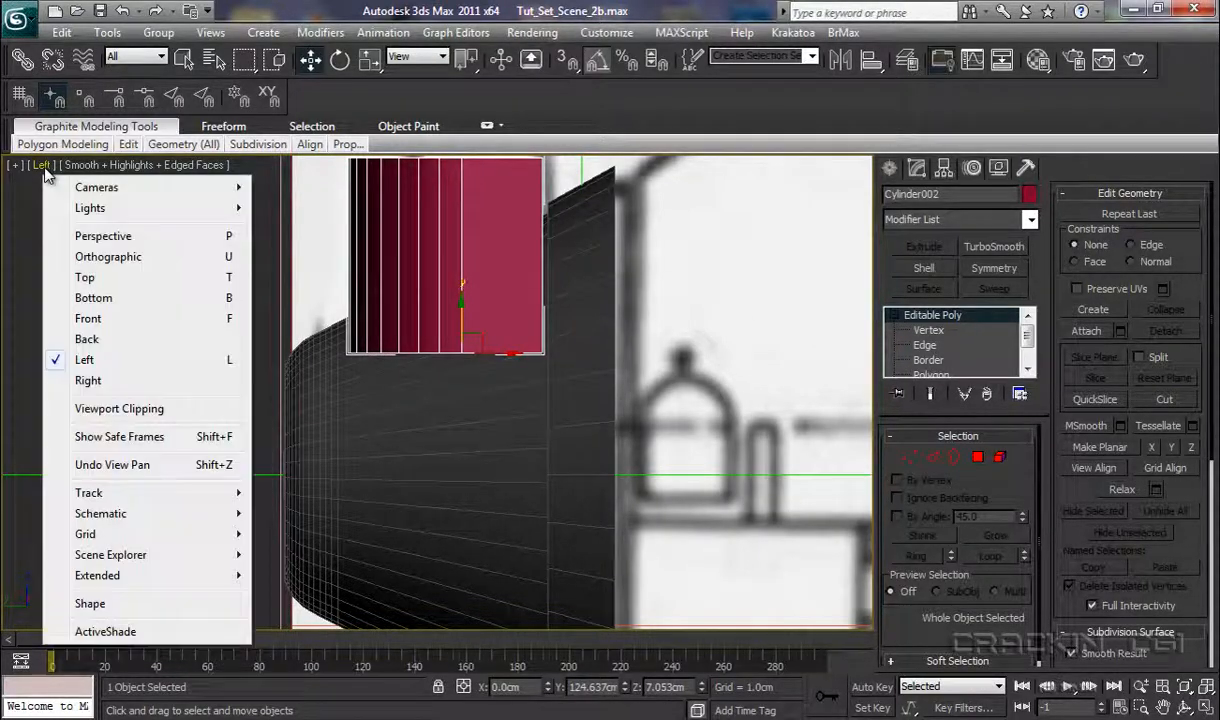
pyautogui.click(104, 340)
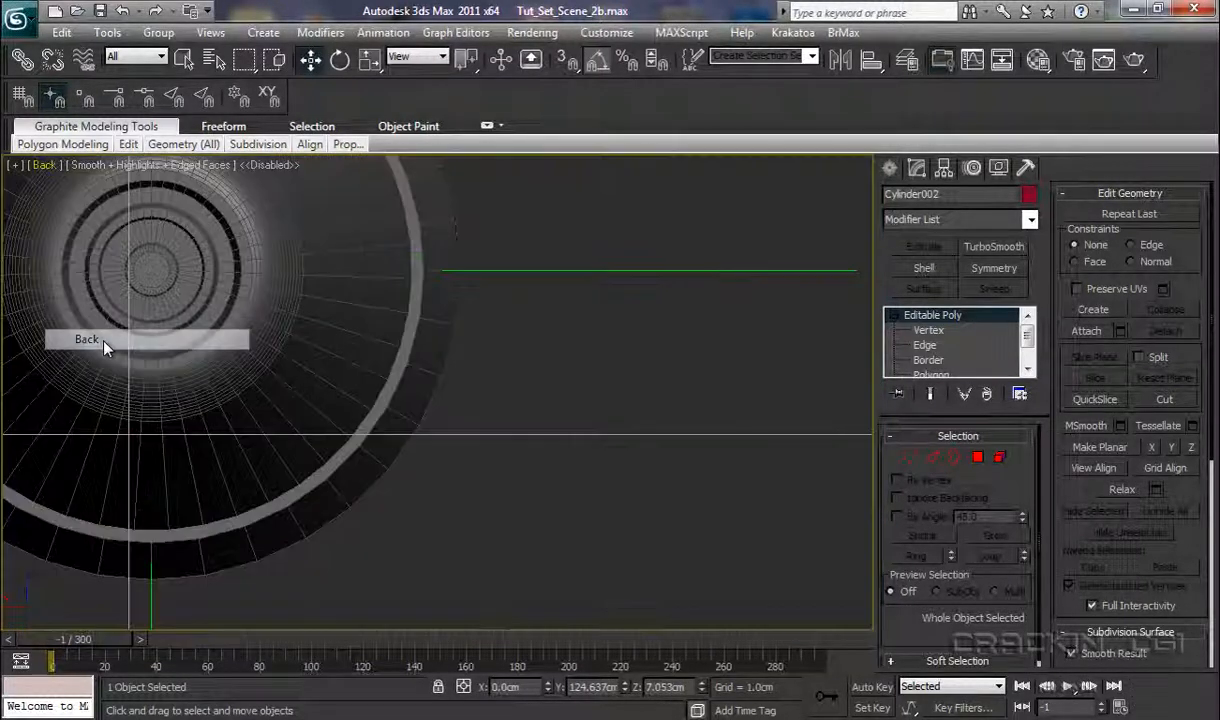
pyautogui.moveTo(422, 422); pyautogui.dragTo(654, 545, button='middle')
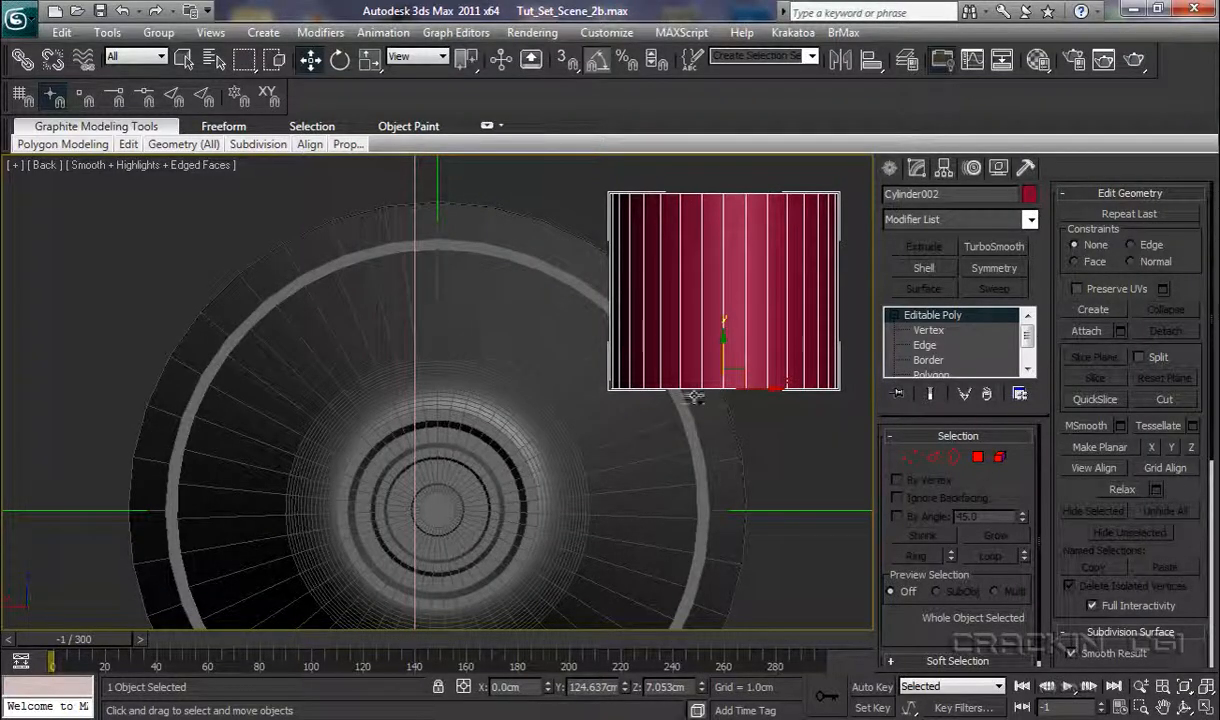
pyautogui.moveTo(771, 396); pyautogui.dragTo(482, 391)
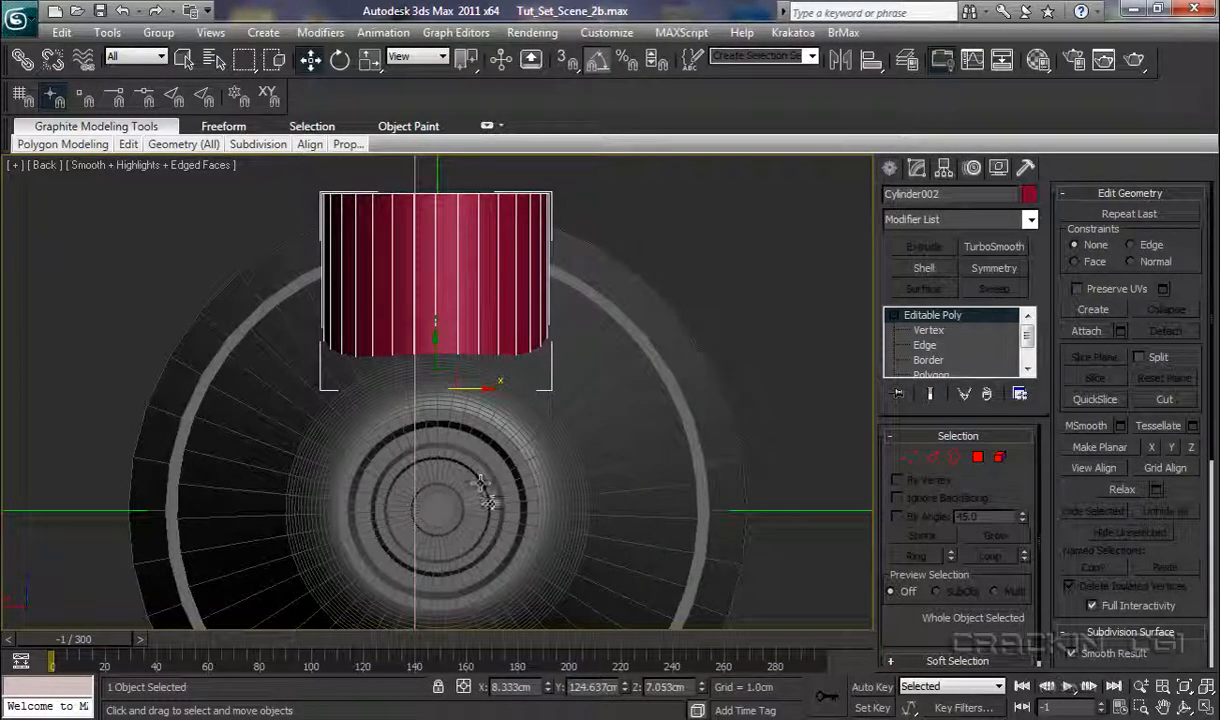
pyautogui.scroll(4, 504, 455)
pyautogui.scroll(3, 504, 455)
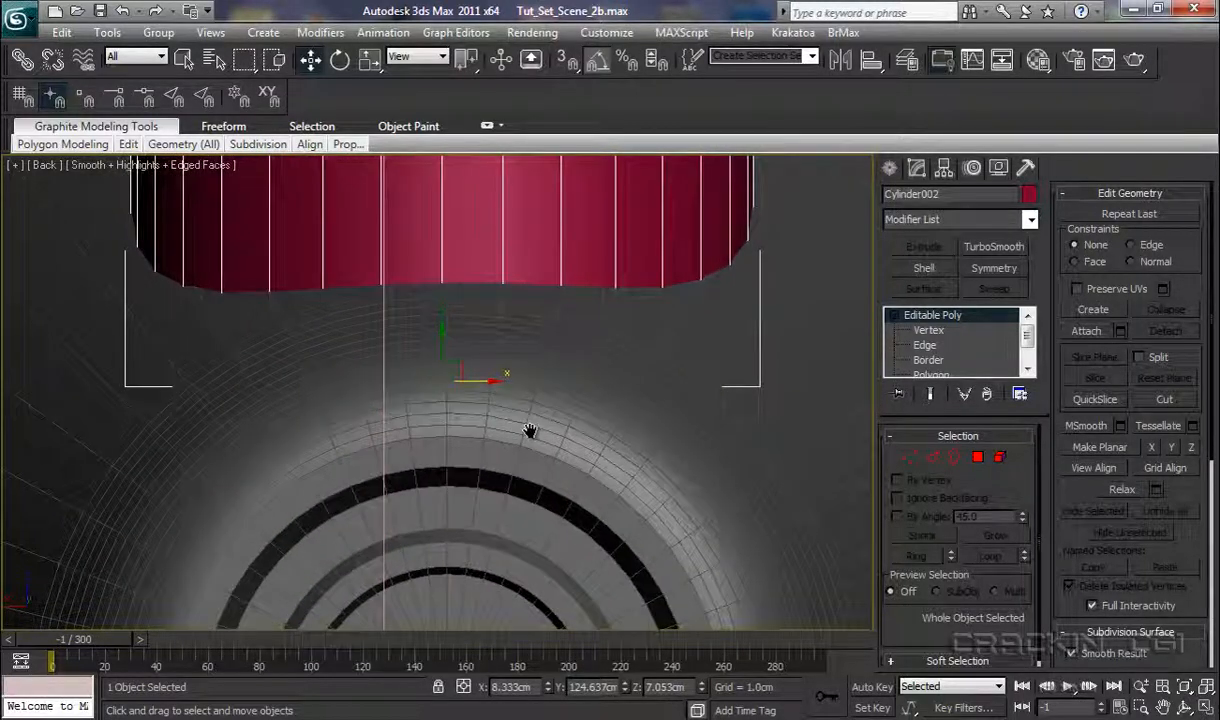
pyautogui.moveTo(492, 381); pyautogui.dragTo(496, 380)
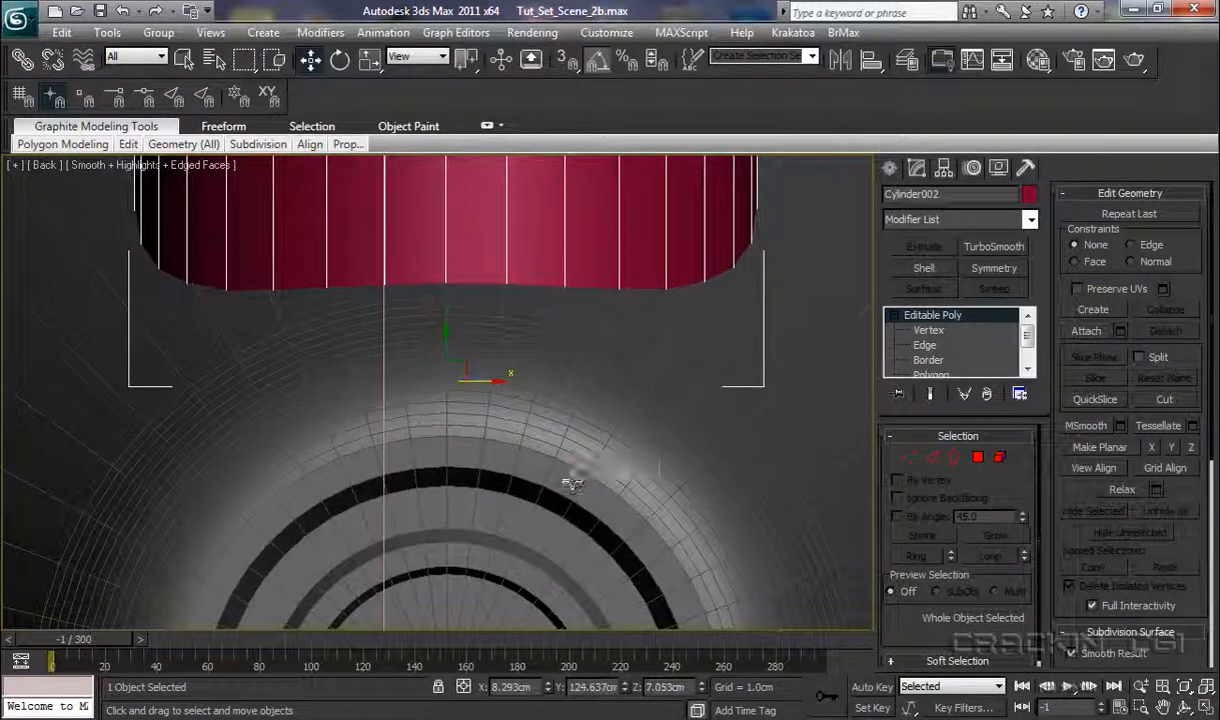
# Step: Move only the part's pivot down to the centre of the nose cone, at about Z 3.53 cm, and leave pivot editing
pyautogui.scroll(-5, 571, 480)
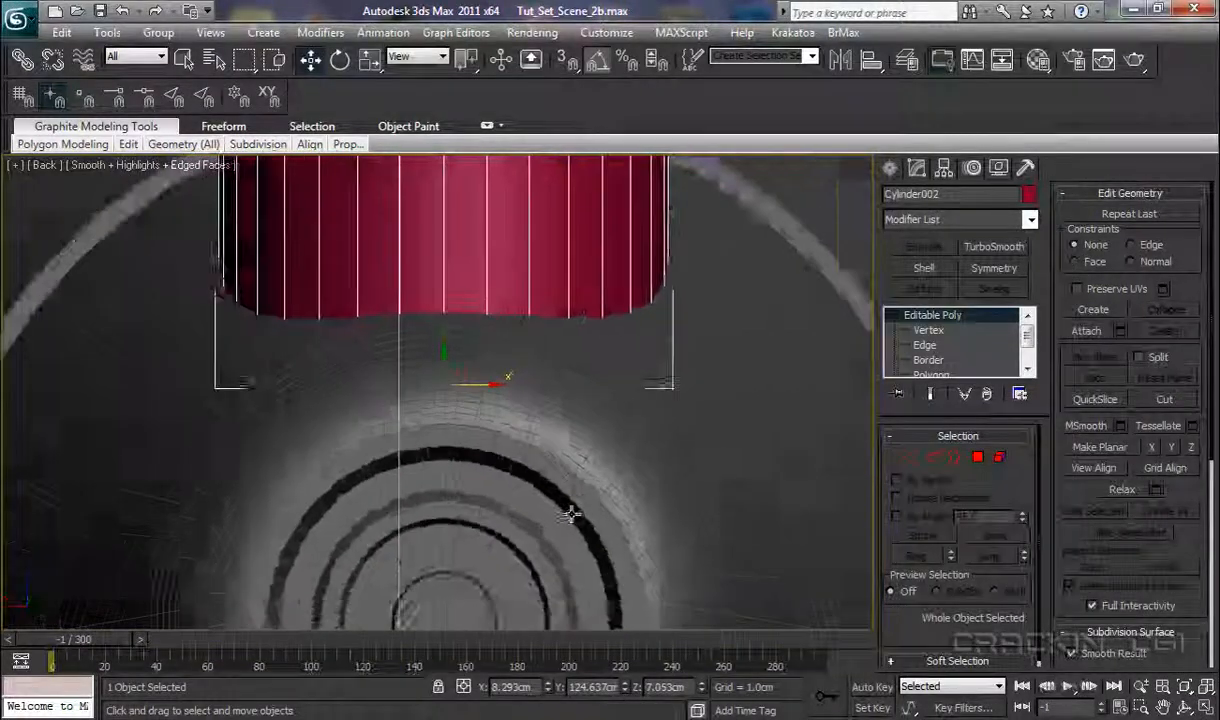
pyautogui.moveTo(571, 553); pyautogui.dragTo(580, 422, button='middle')
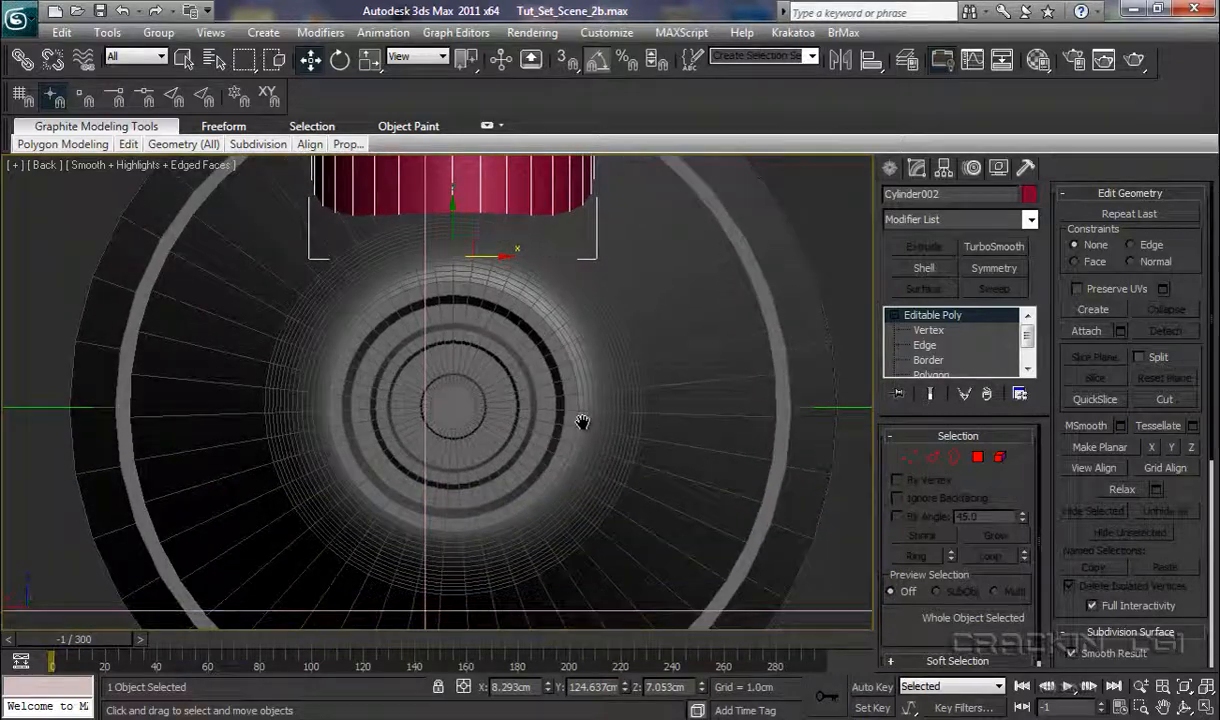
pyautogui.click(945, 169)
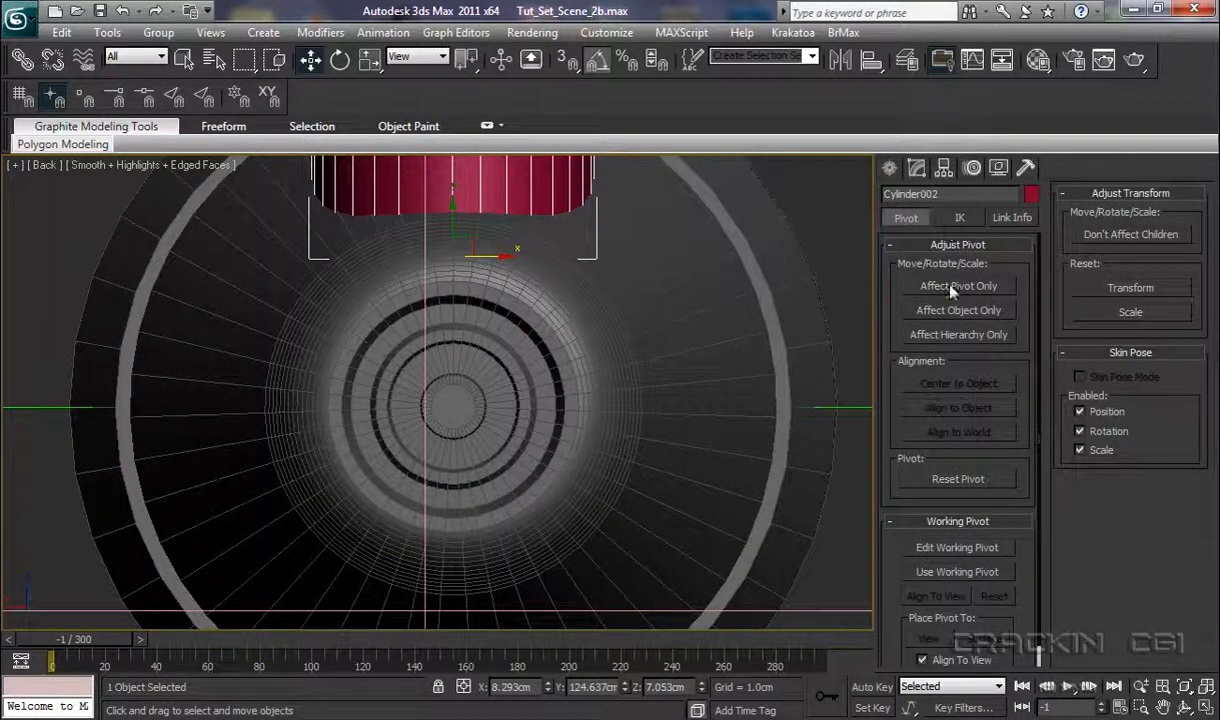
pyautogui.click(915, 284)
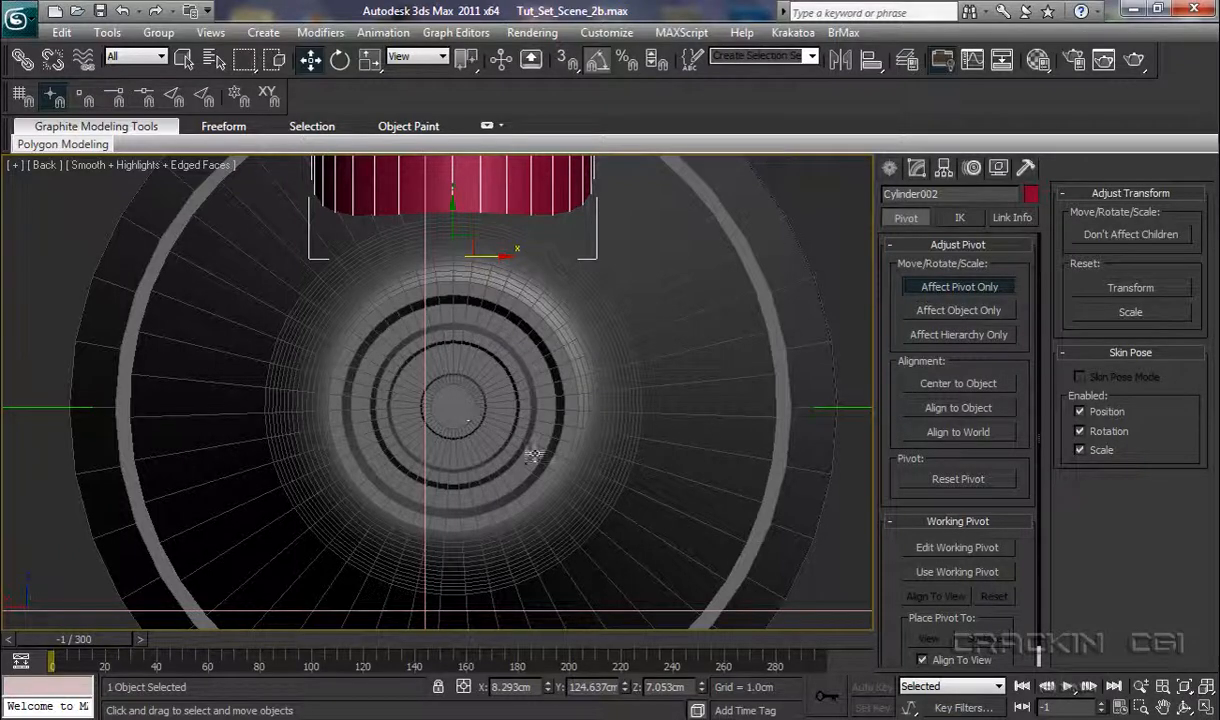
pyautogui.scroll(3, 547, 440)
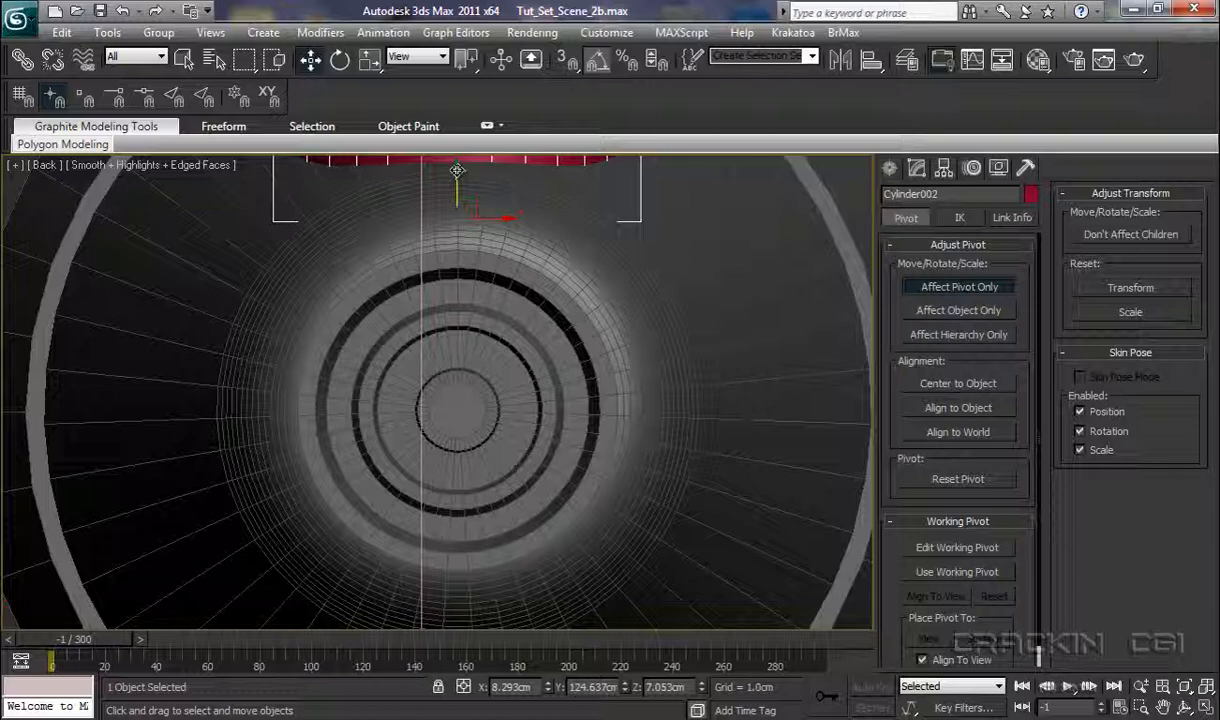
pyautogui.moveTo(456, 170); pyautogui.dragTo(469, 364)
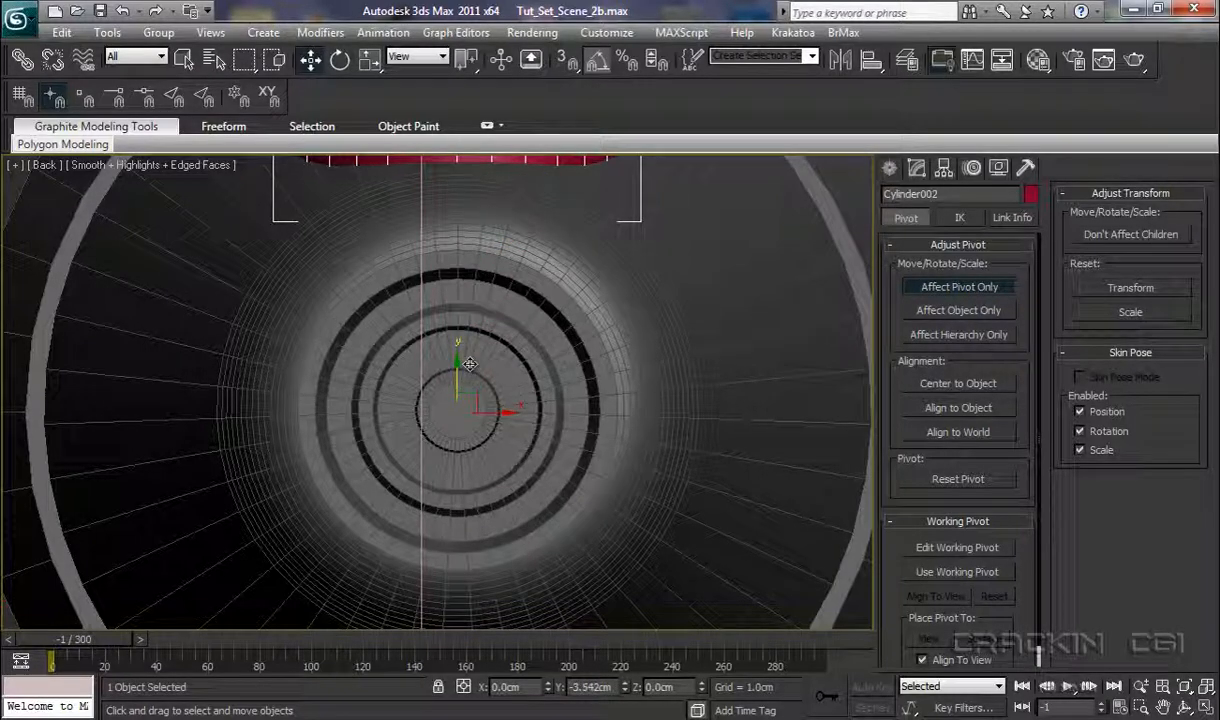
pyautogui.scroll(8, 566, 468)
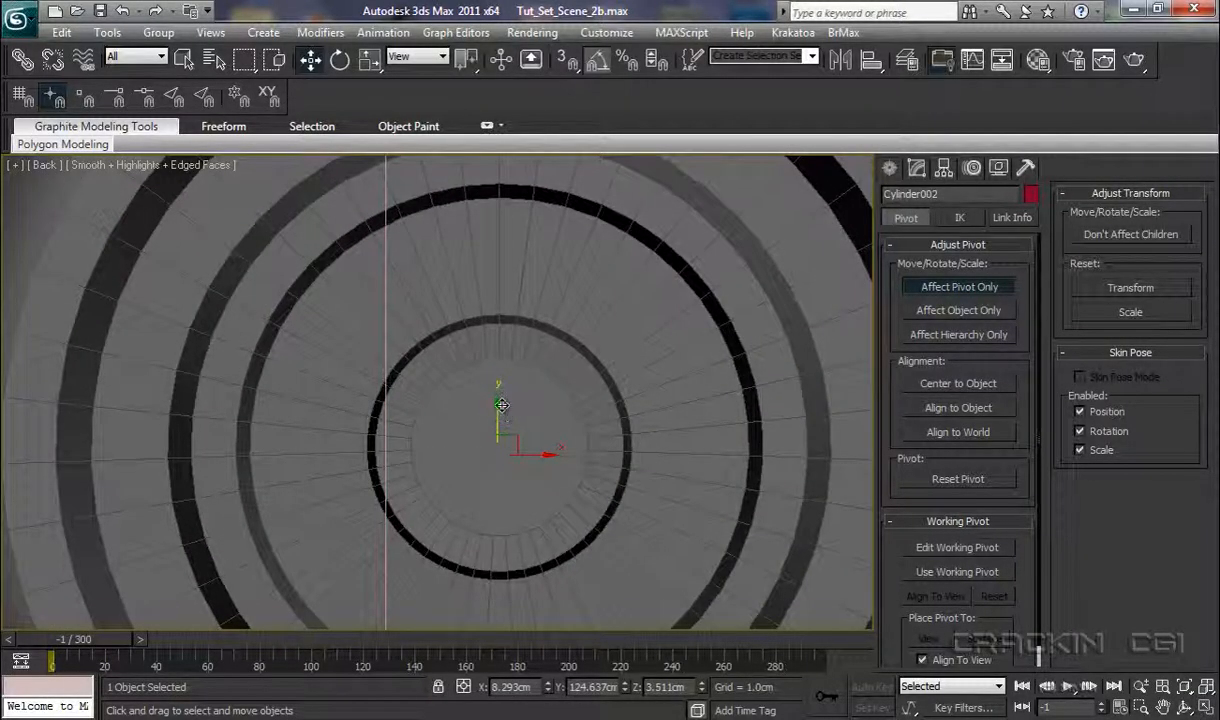
pyautogui.moveTo(498, 405); pyautogui.dragTo(498, 401)
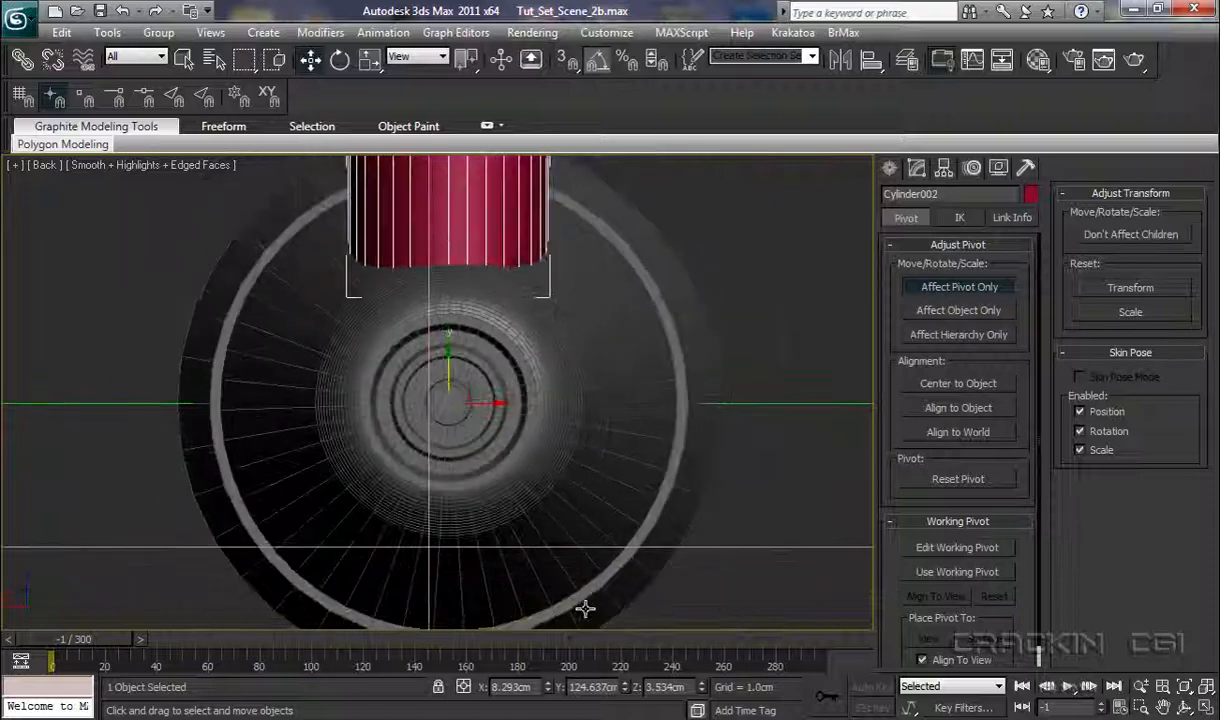
pyautogui.click(910, 285)
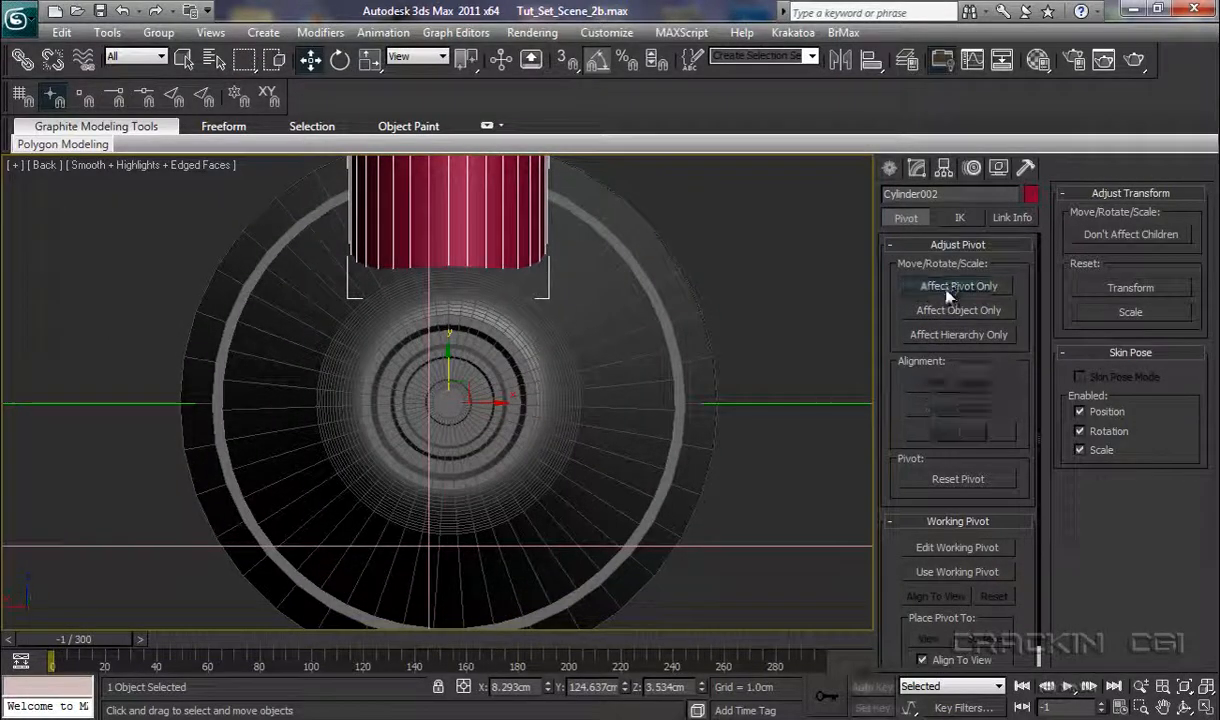
# Step: Array the part into three copies around the nose cone, with total rotation 360° about Z and 0° about Y
pyautogui.moveTo(754, 436); pyautogui.dragTo(752, 461, button='middle')
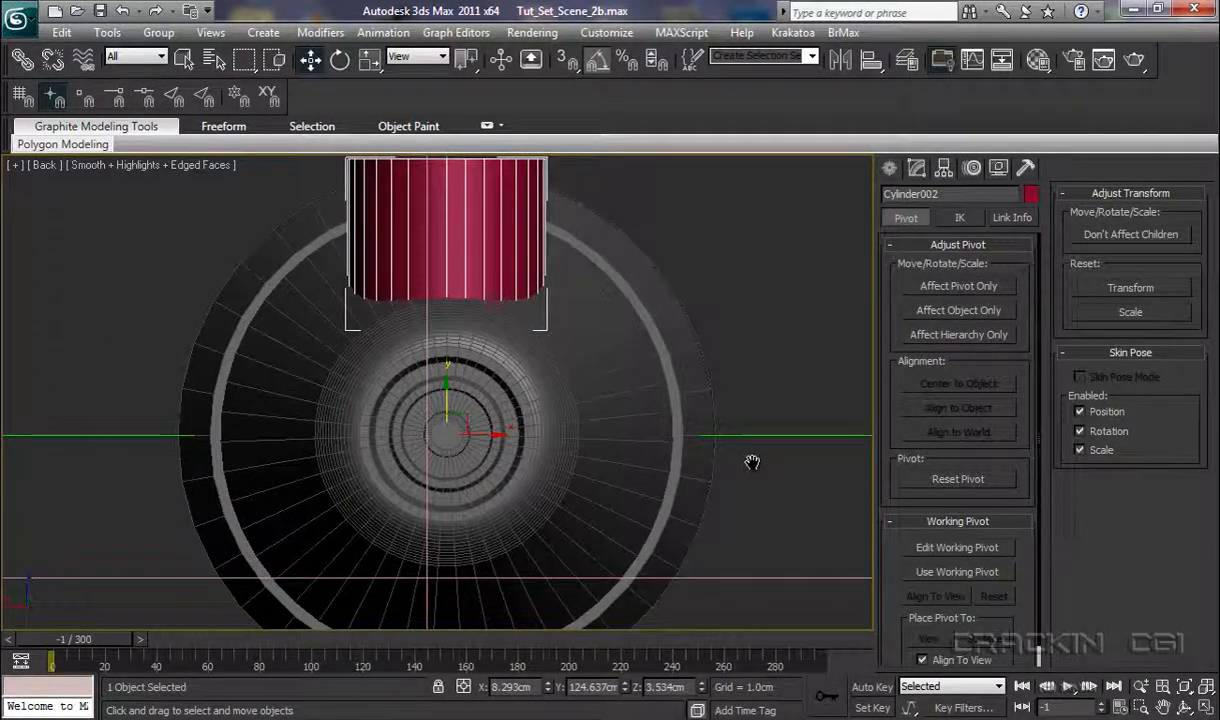
pyautogui.click(107, 33)
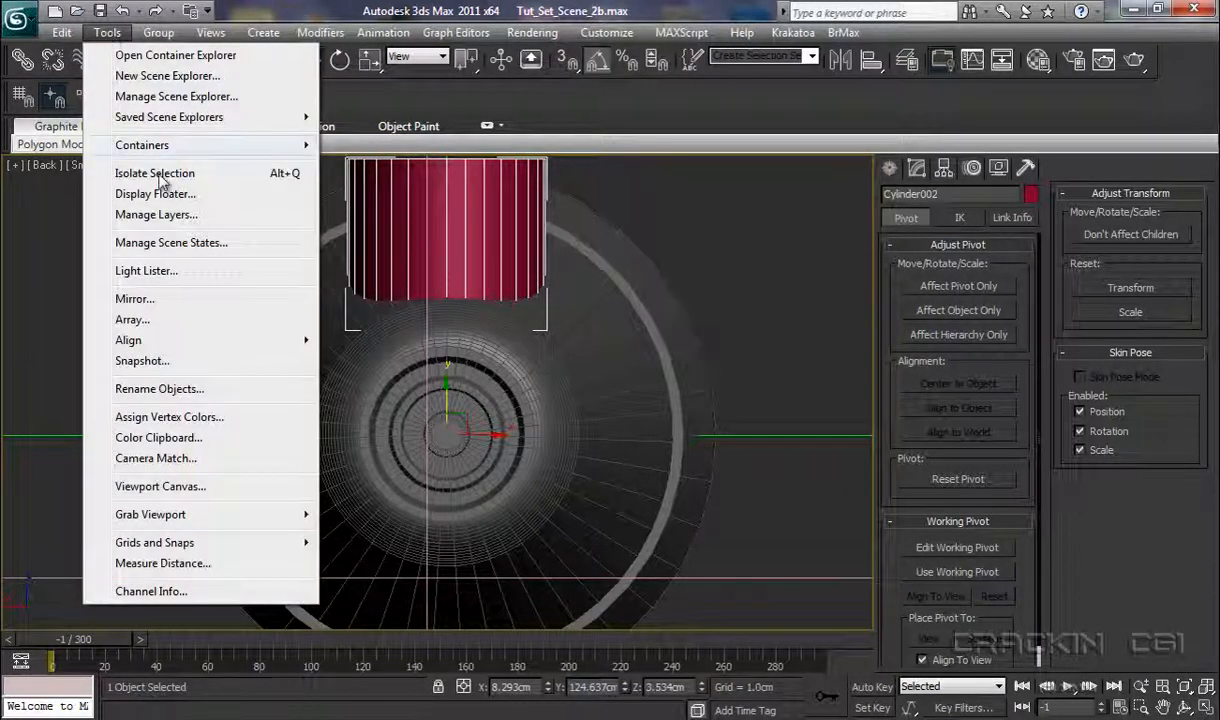
pyautogui.click(133, 320)
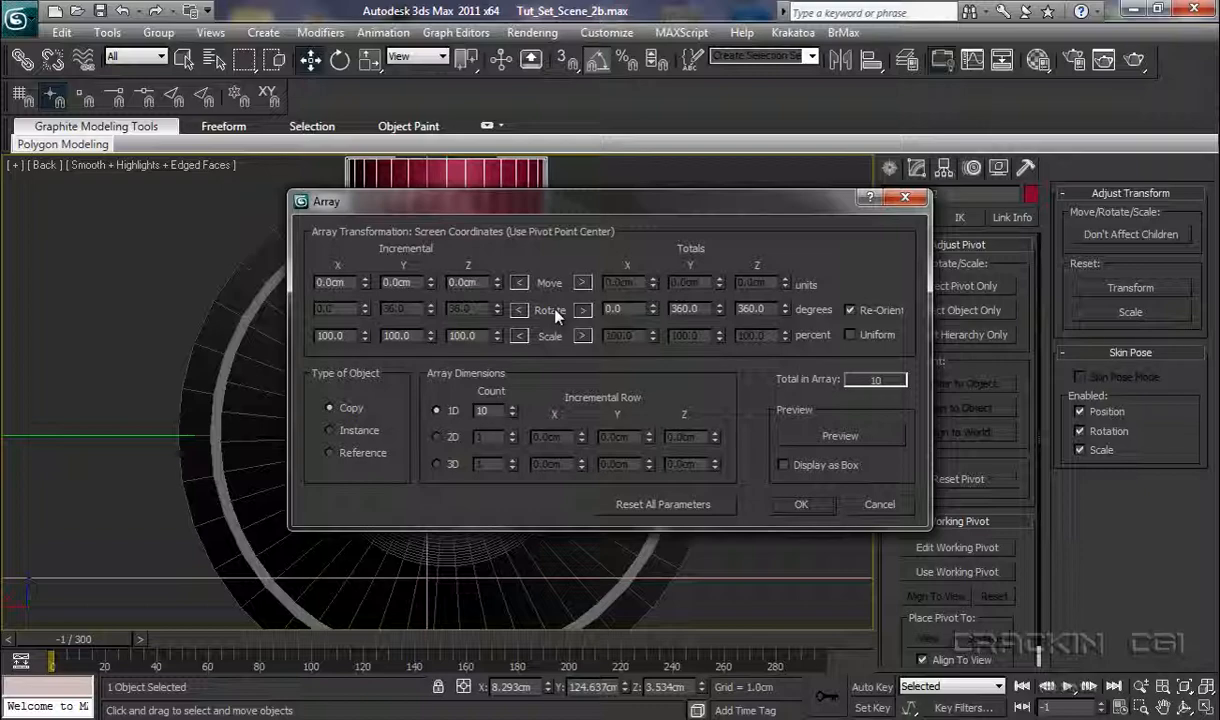
pyautogui.doubleClick(701, 308)
pyautogui.write('0')
pyautogui.moveTo(665, 215); pyautogui.dragTo(950, 162)
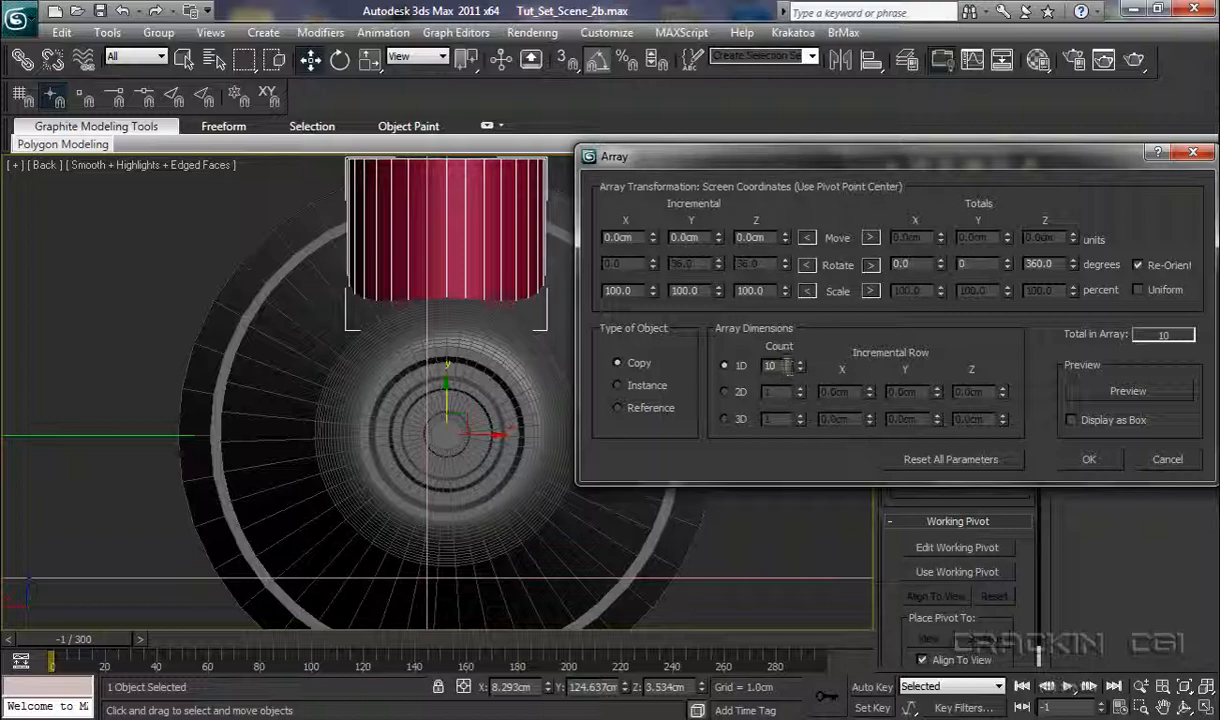
pyautogui.write('3')
pyautogui.click(1123, 392)
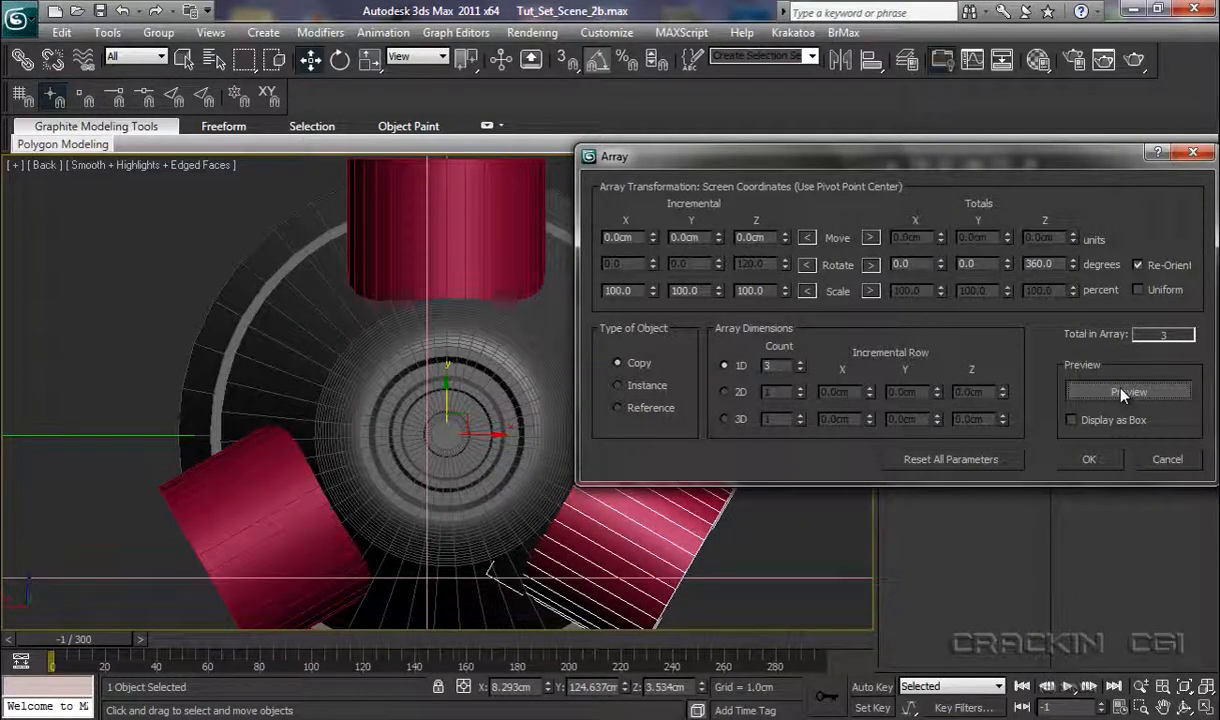
pyautogui.click(1087, 460)
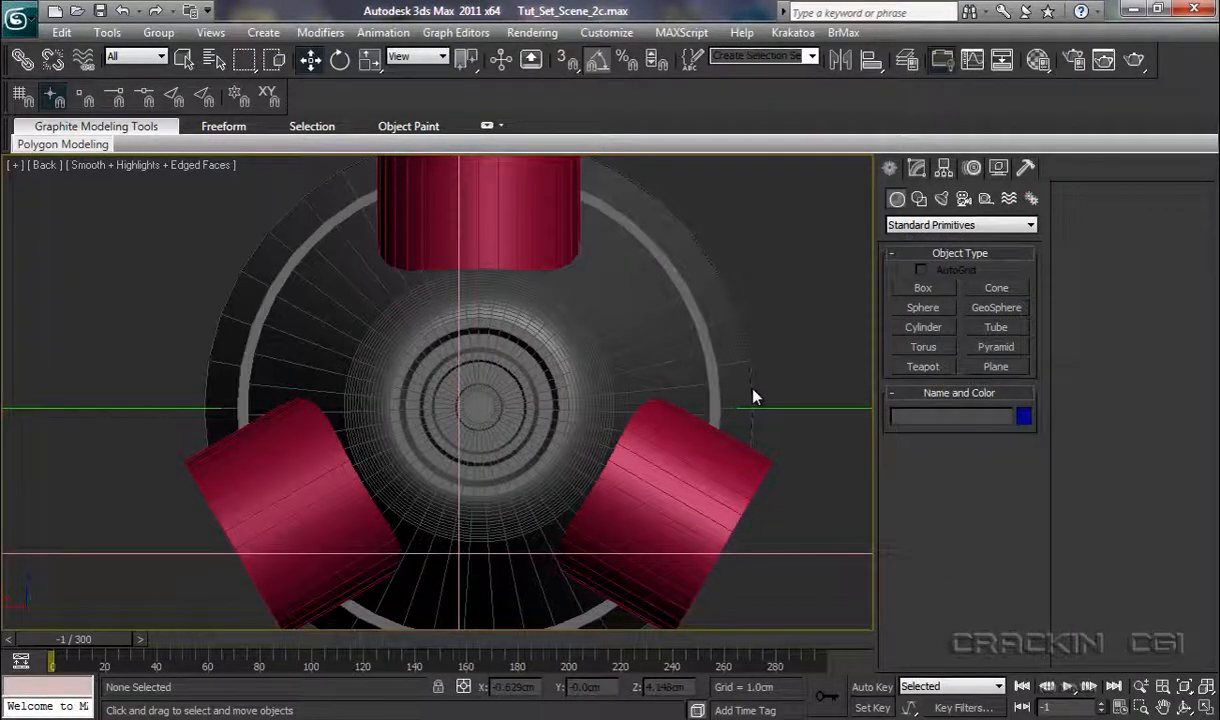
# Step: Examine the three arrayed parts around the nose cone in an active Perspective view
pyautogui.scroll(-4, 753, 397)
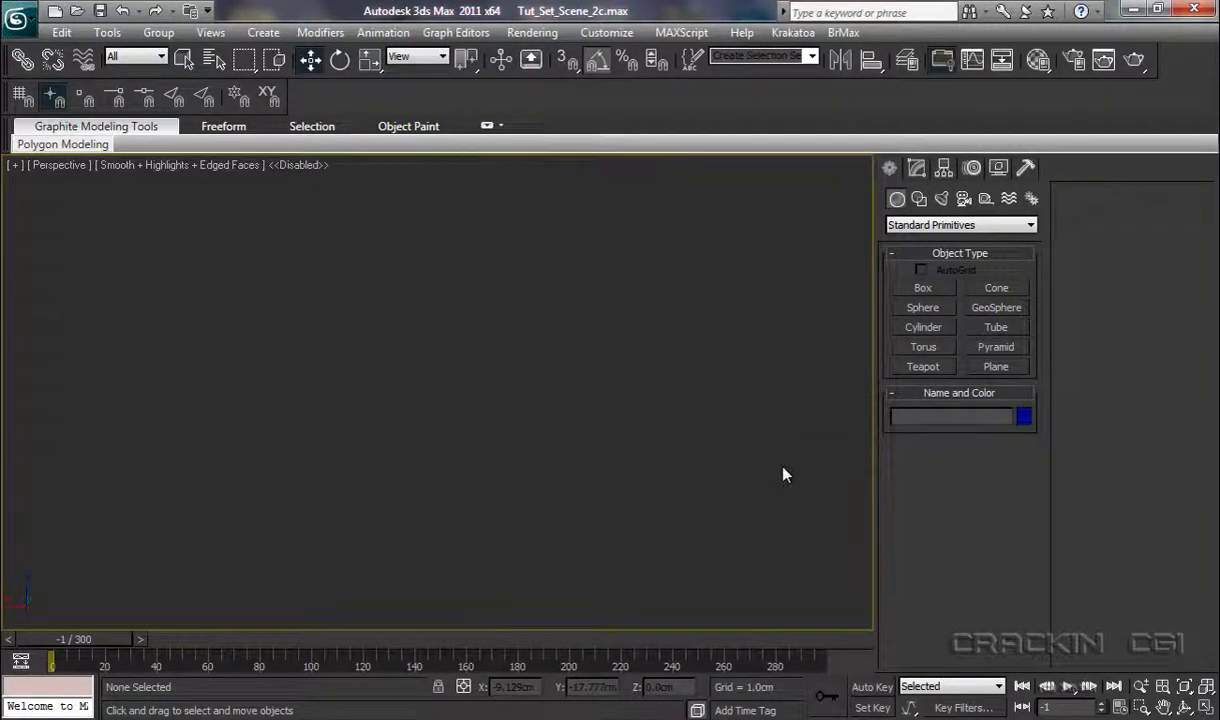
pyautogui.press('d')
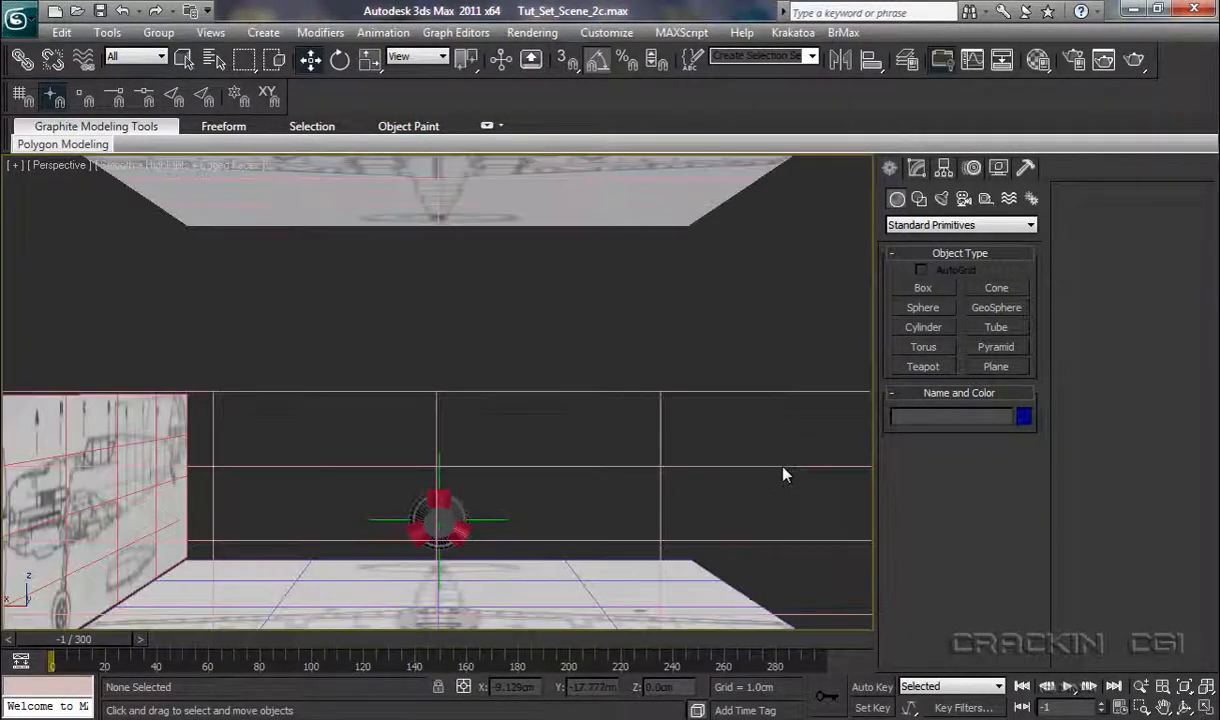
pyautogui.moveTo(660, 528); pyautogui.dragTo(638, 398, button='middle')
pyautogui.scroll(6, 676, 451)
pyautogui.scroll(-10, 634, 408)
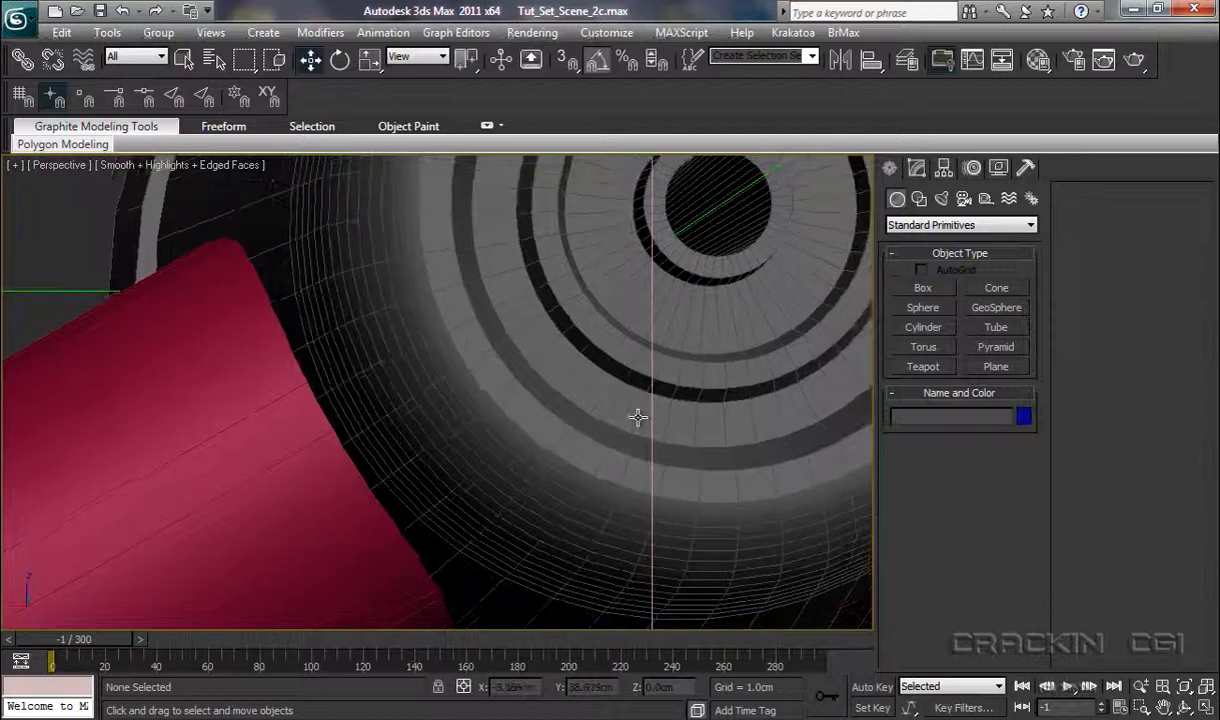
pyautogui.keyDown('ctrl'); pyautogui.keyDown('alt'); pyautogui.moveTo(652, 635); pyautogui.dragTo(670, 695, button='middle'); pyautogui.keyUp('alt'); pyautogui.keyUp('ctrl')
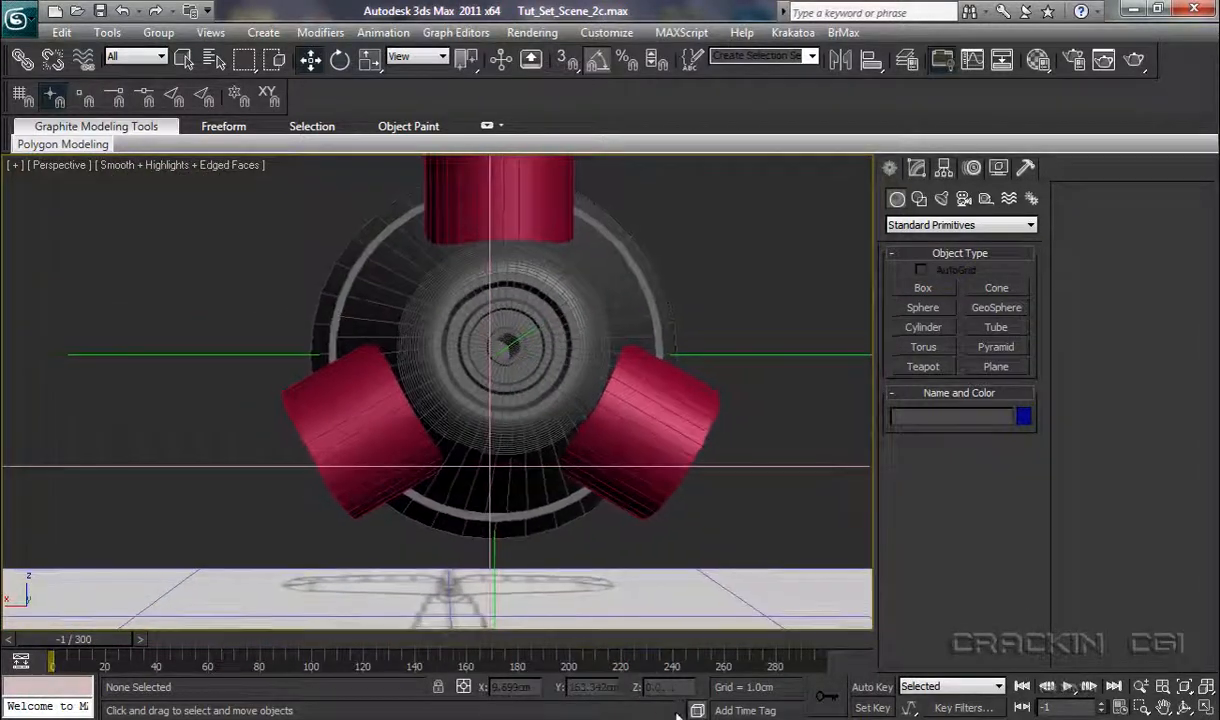
pyautogui.keyDown('alt'); pyautogui.moveTo(713, 545); pyautogui.dragTo(711, 540, button='middle'); pyautogui.keyUp('alt')
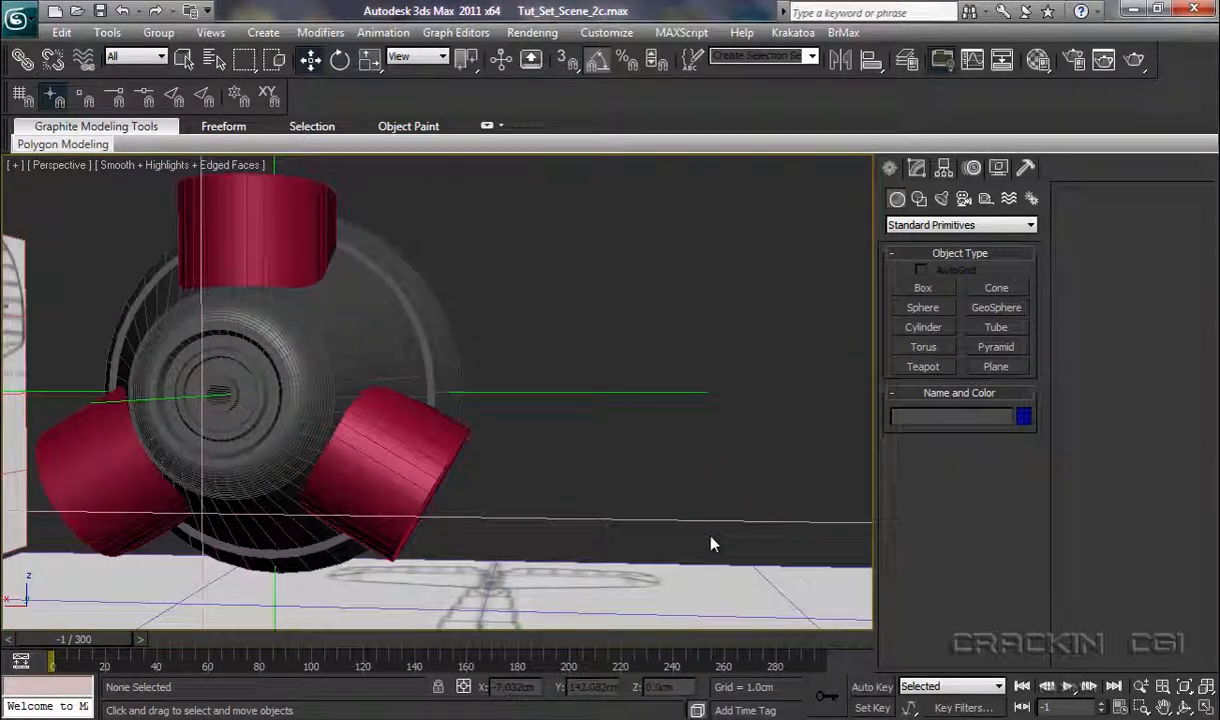
# Step: Select all three arrayed parts and scale them down uniformly about their shared centre, so they protrude less from the nose cone
pyautogui.click(425, 452)
pyautogui.click(288, 207)
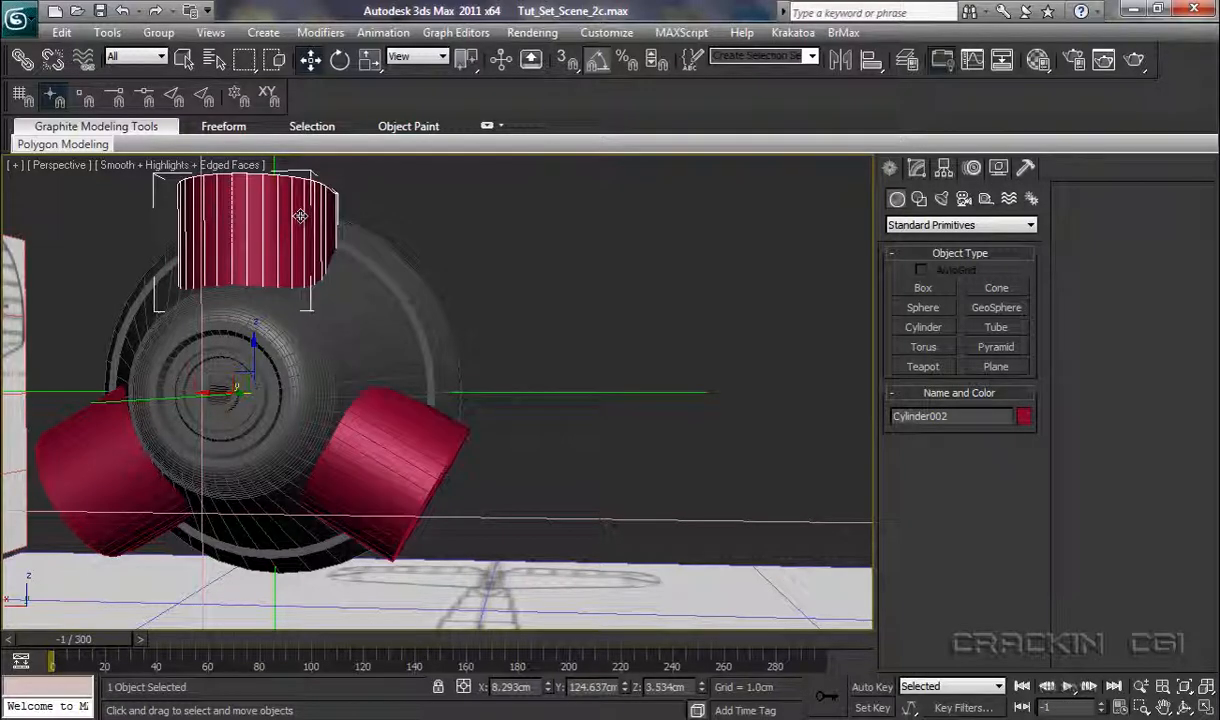
pyautogui.keyDown('ctrl'); pyautogui.click(437, 485); pyautogui.keyUp('ctrl')
pyautogui.keyDown('ctrl'); pyautogui.click(92, 478); pyautogui.keyUp('ctrl')
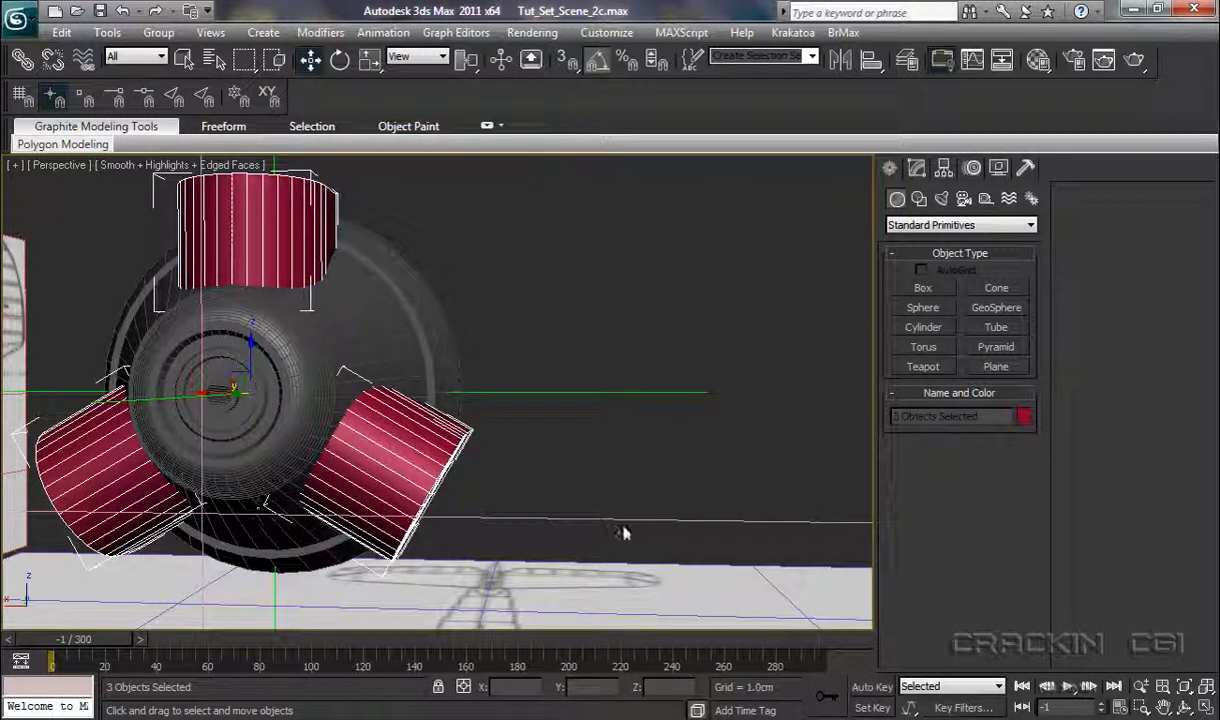
pyautogui.keyDown('alt'); pyautogui.moveTo(622, 533); pyautogui.dragTo(612, 537, button='middle'); pyautogui.keyUp('alt')
pyautogui.keyDown('alt'); pyautogui.moveTo(395, 530); pyautogui.dragTo(547, 500, button='middle'); pyautogui.keyUp('alt')
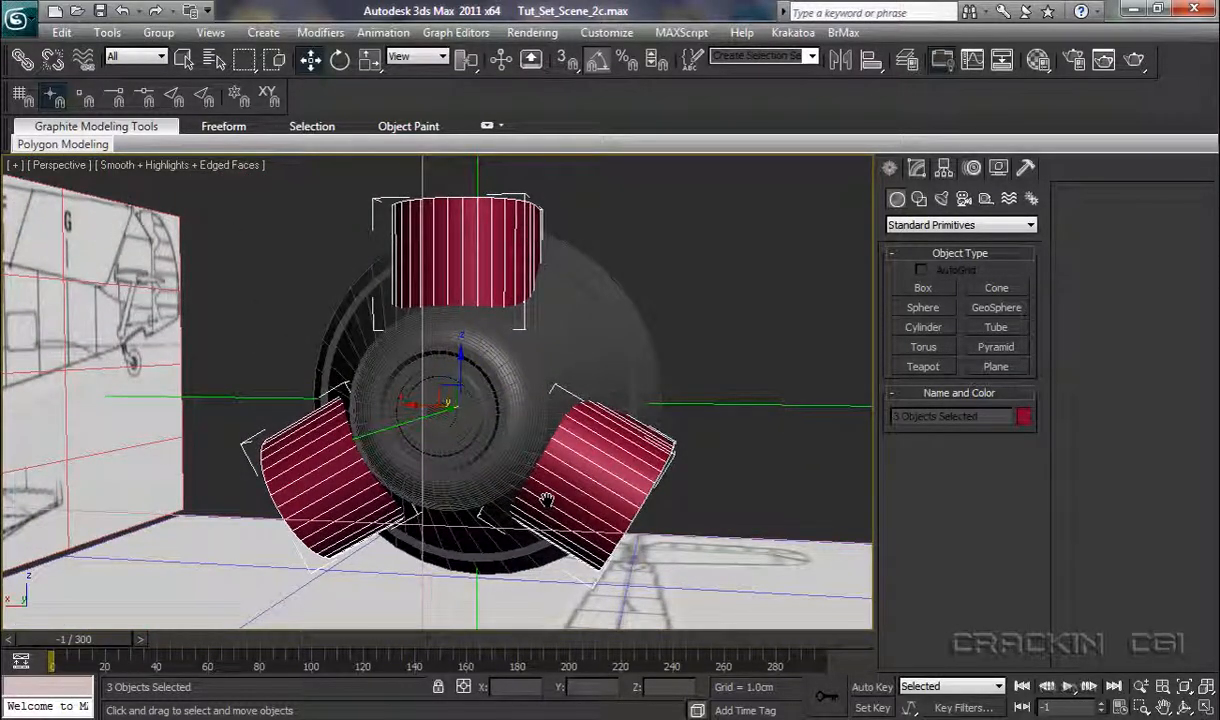
pyautogui.press('r')
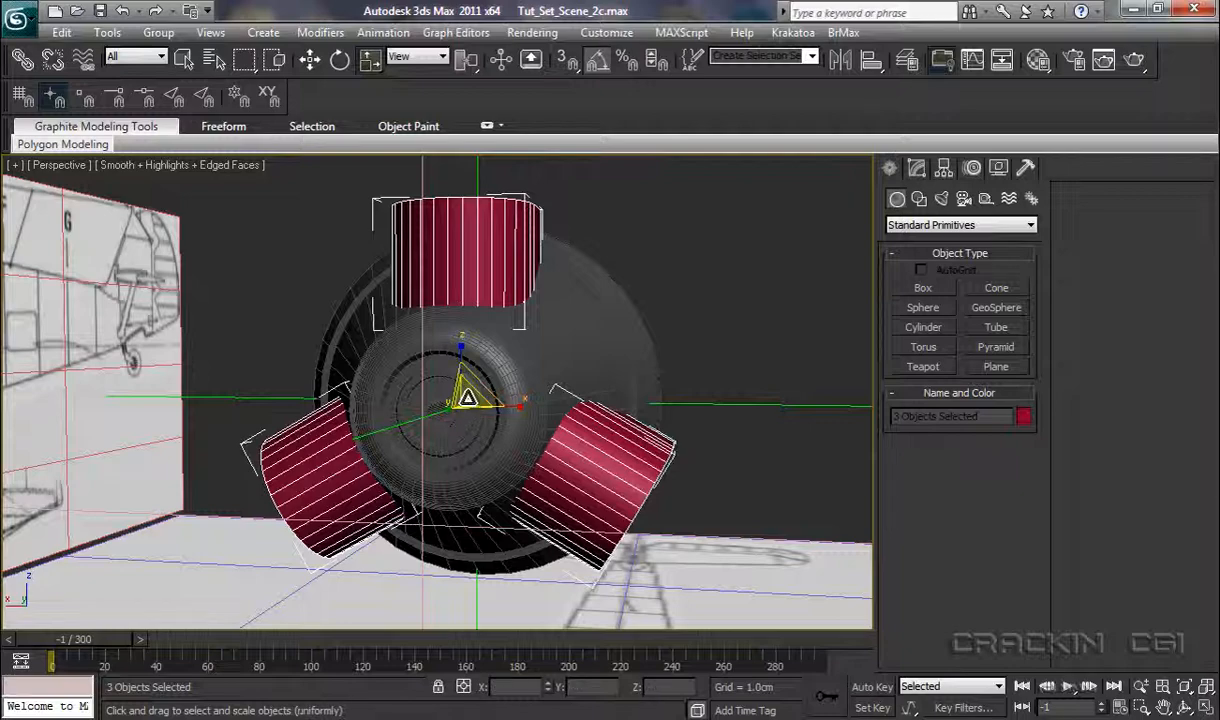
pyautogui.moveTo(466, 399); pyautogui.dragTo(462, 414)
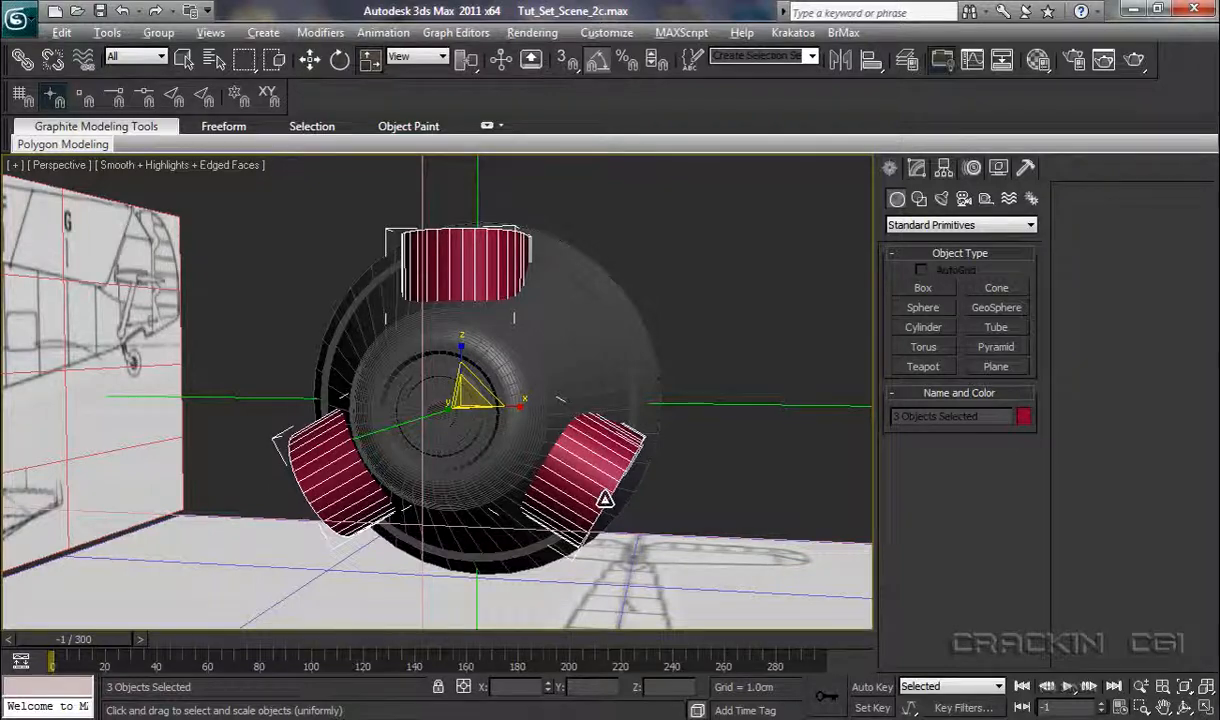
# Step: In the Left view, move the three parts back along the aircraft's axis until their flat ends meet the cone's rear seam, and deselect them
pyautogui.keyDown('alt'); pyautogui.moveTo(605, 498); pyautogui.dragTo(577, 496, button='middle'); pyautogui.keyUp('alt')
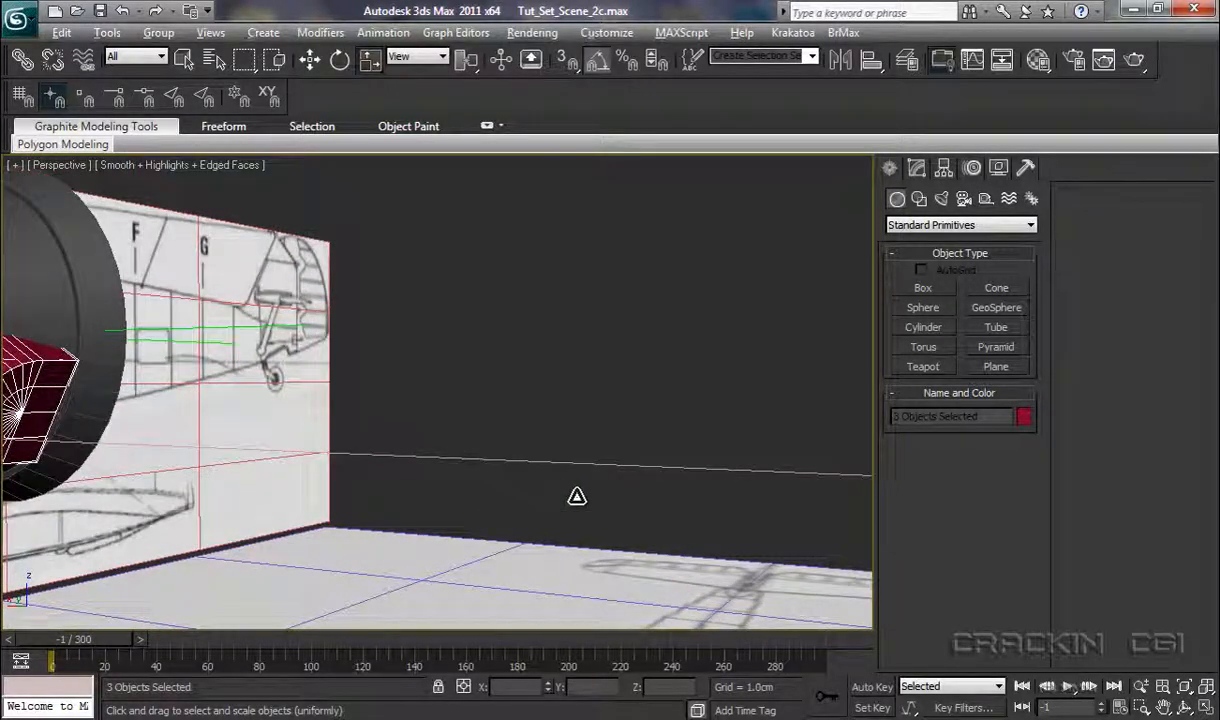
pyautogui.press('l')
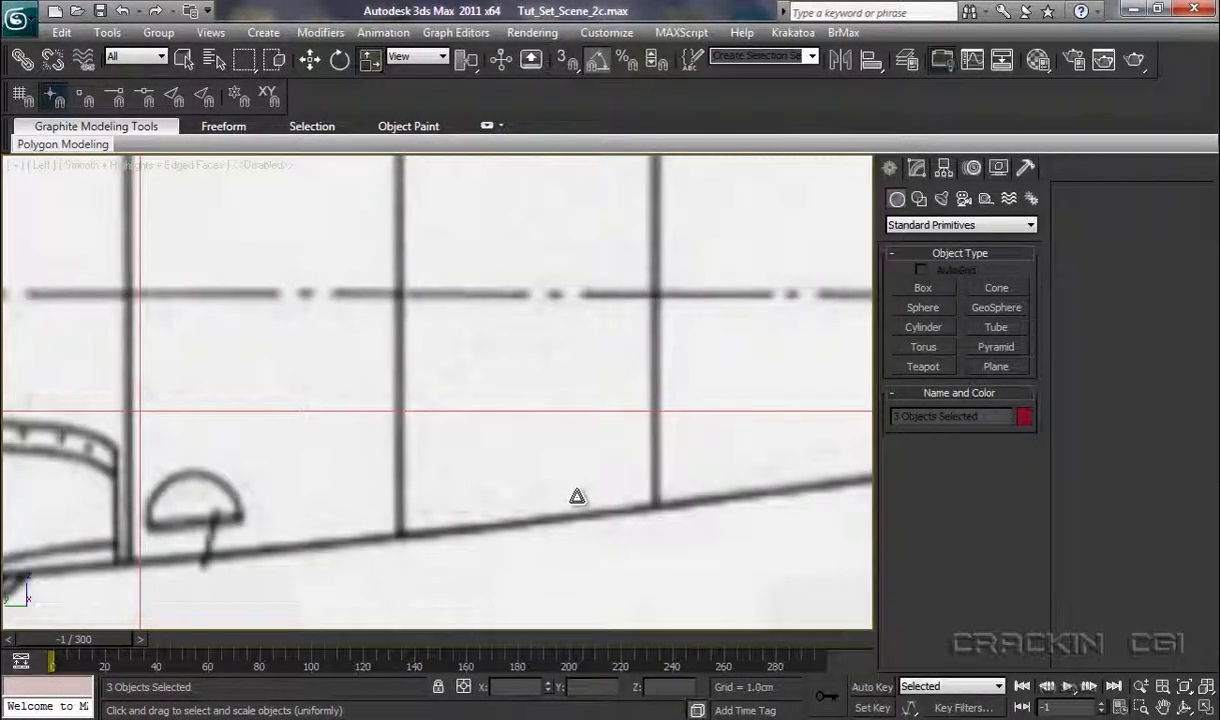
pyautogui.press('z')
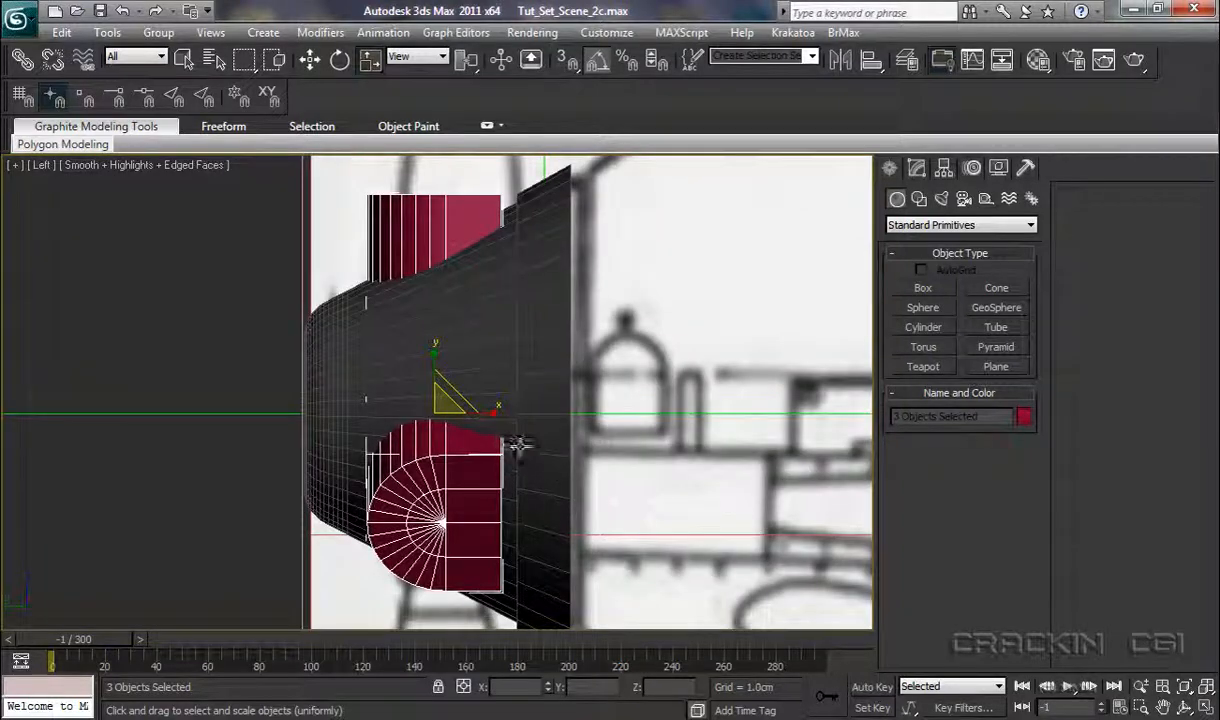
pyautogui.press('w')
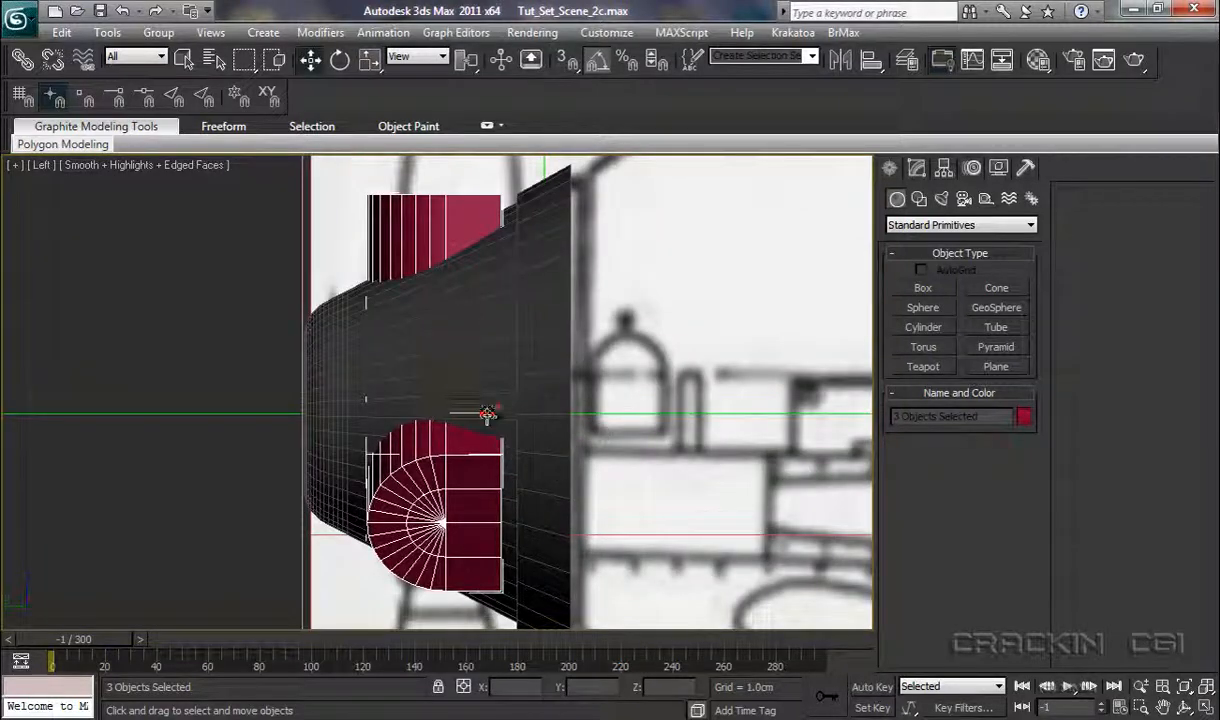
pyautogui.moveTo(486, 414); pyautogui.dragTo(498, 413)
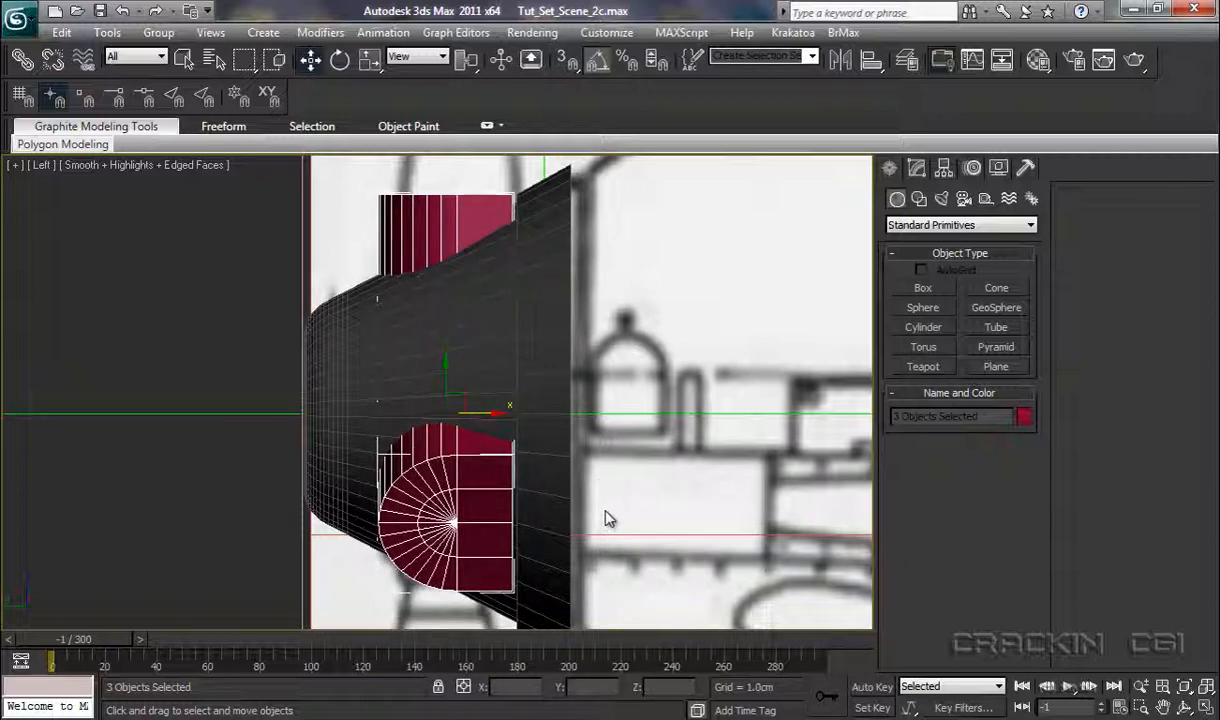
pyautogui.press('p')
pyautogui.keyDown('alt'); pyautogui.moveTo(573, 540); pyautogui.dragTo(757, 486, button='middle'); pyautogui.keyUp('alt')
pyautogui.click(736, 405)
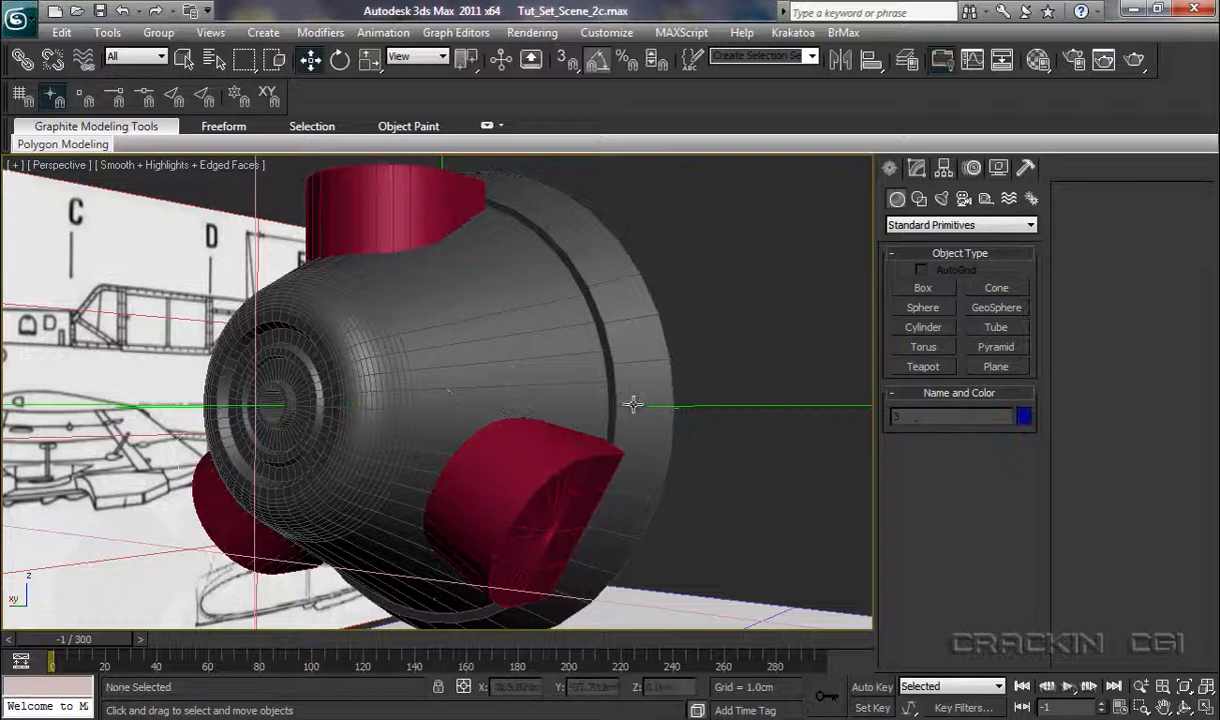
# Step: Subtract all three red parts from the Nose_Cone_Static object with ProBoolean, and leave the operation
pyautogui.click(548, 367)
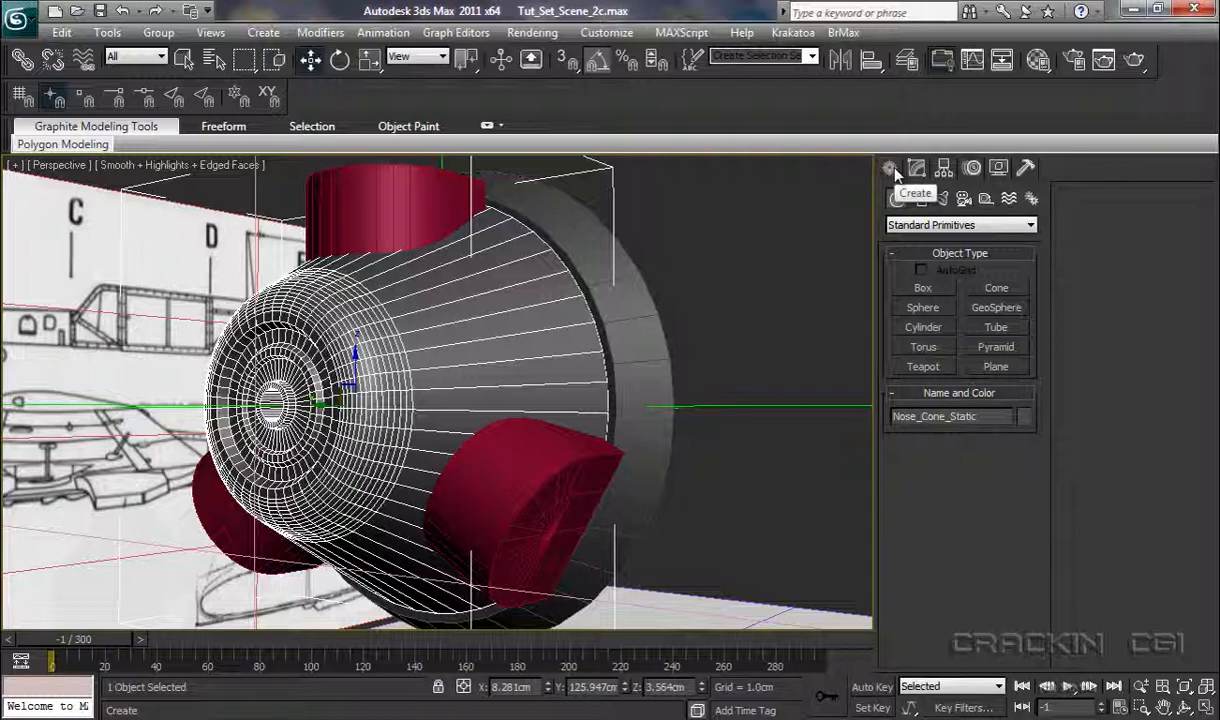
pyautogui.click(1020, 226)
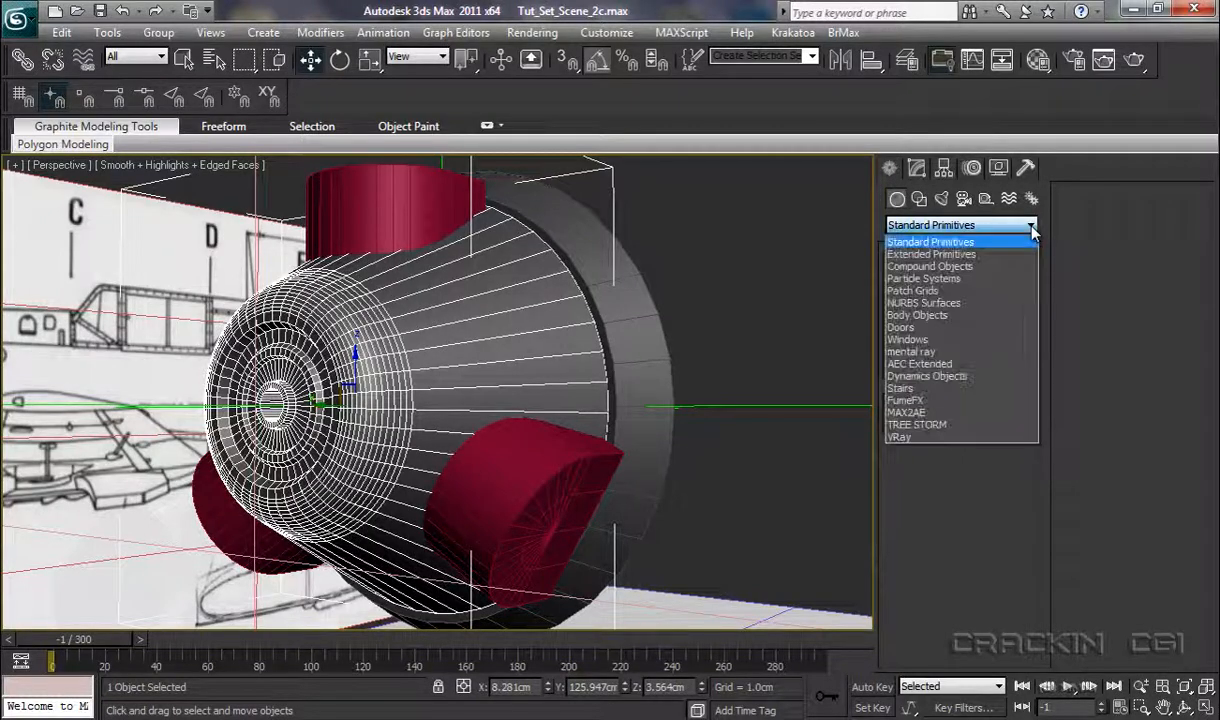
pyautogui.click(987, 267)
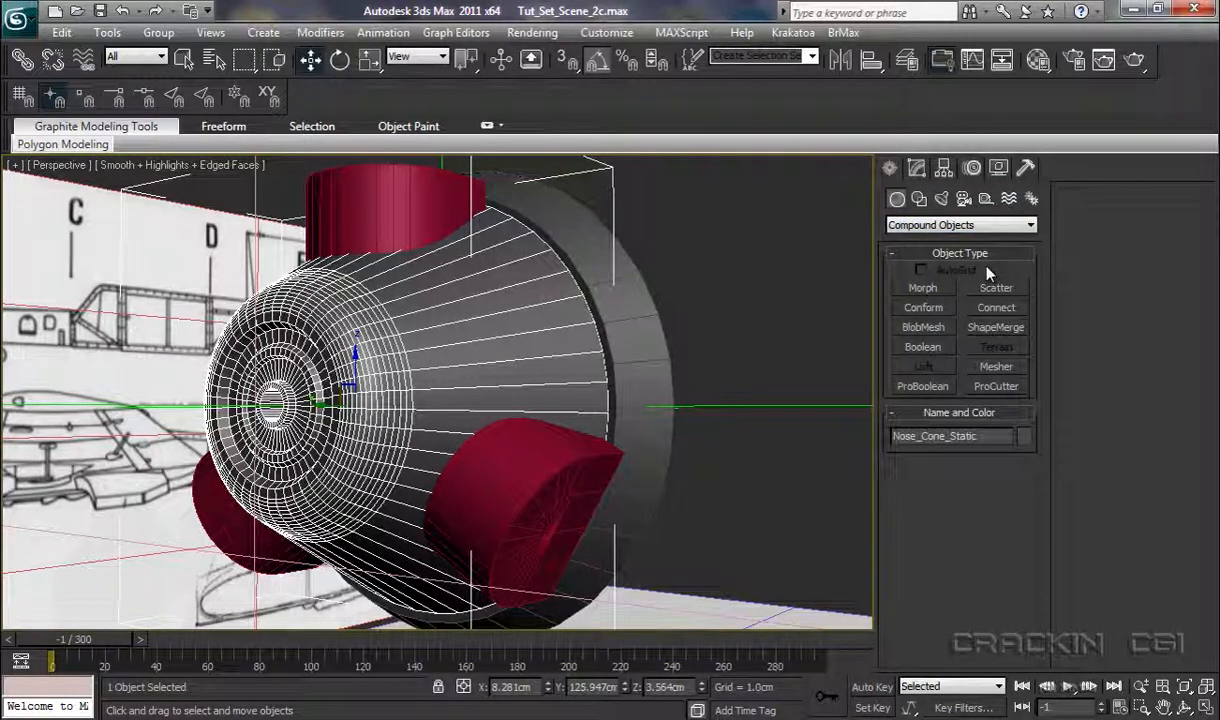
pyautogui.click(923, 388)
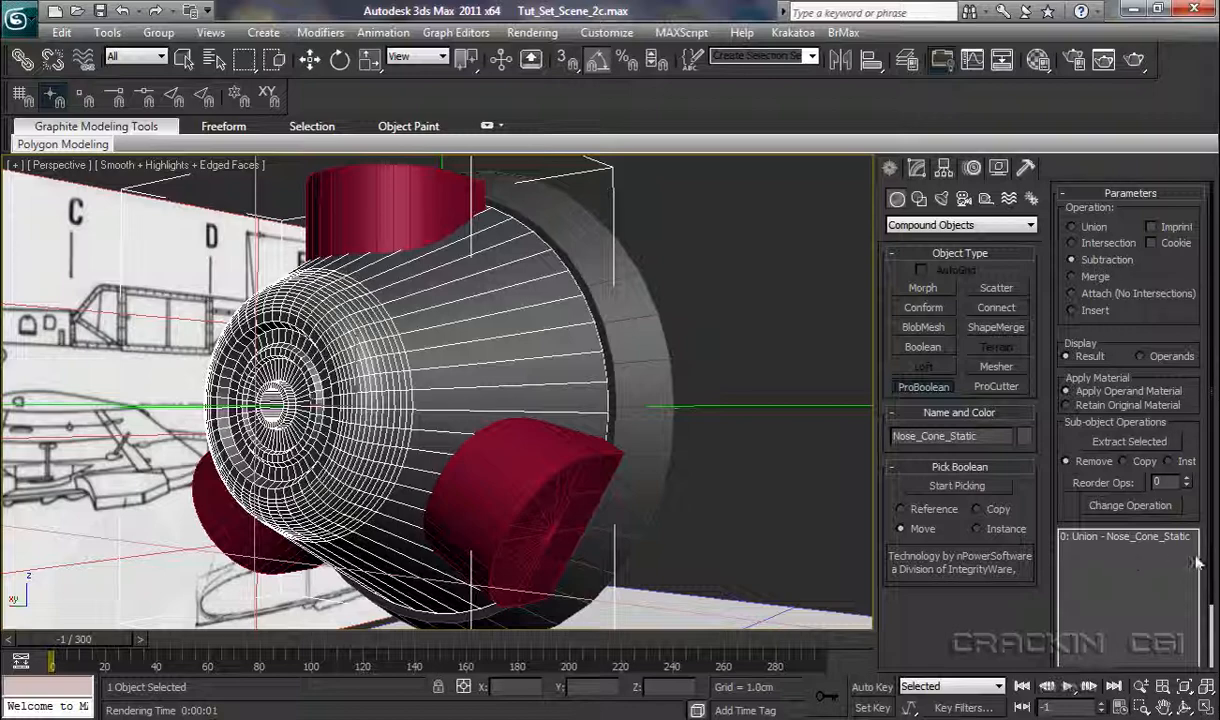
pyautogui.click(962, 486)
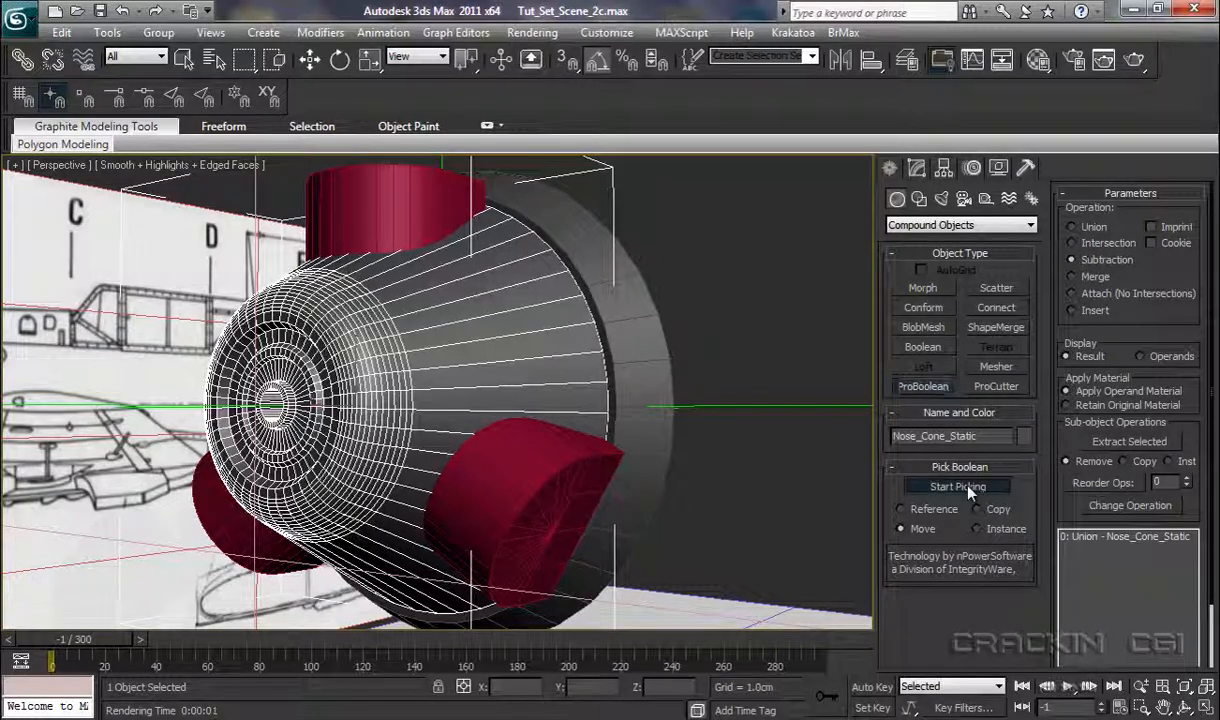
pyautogui.click(532, 489)
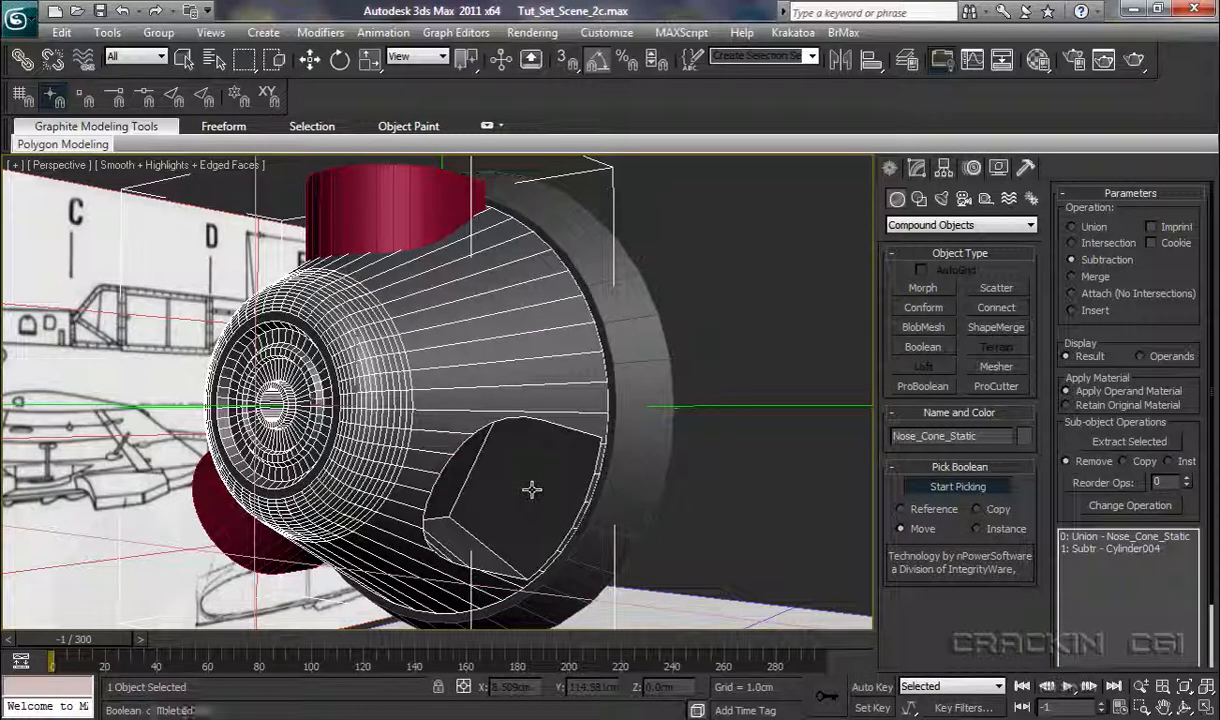
pyautogui.click(392, 175)
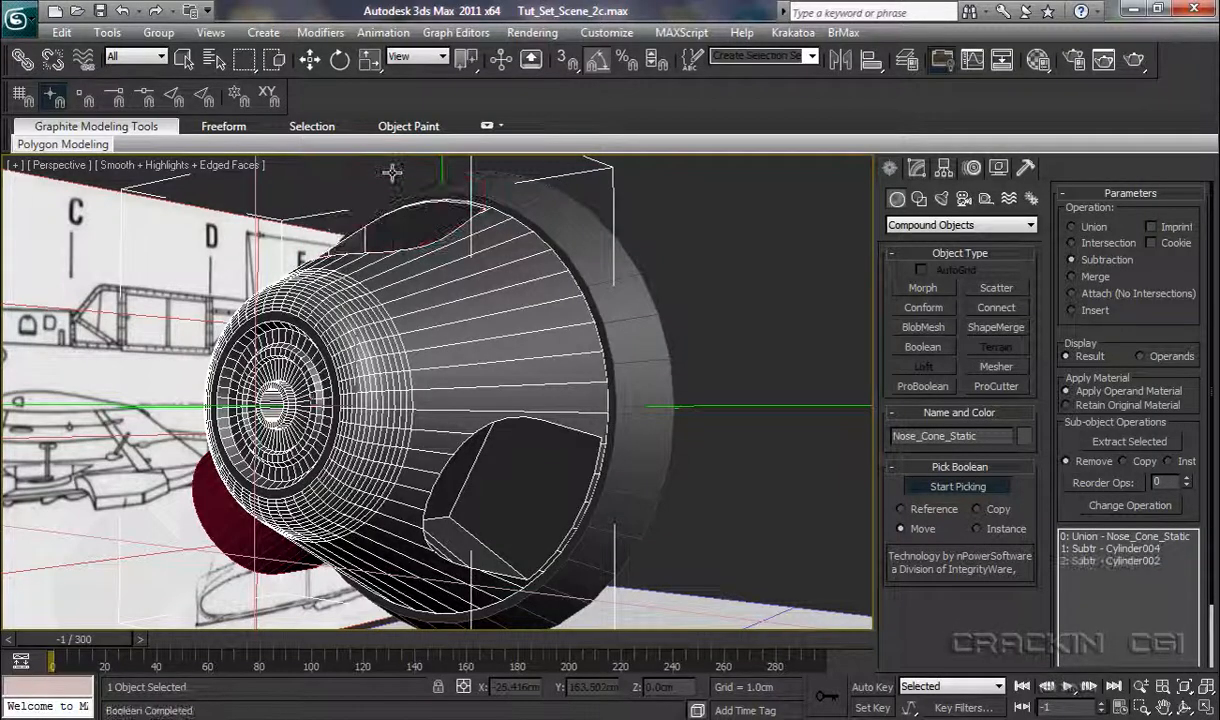
pyautogui.click(236, 529)
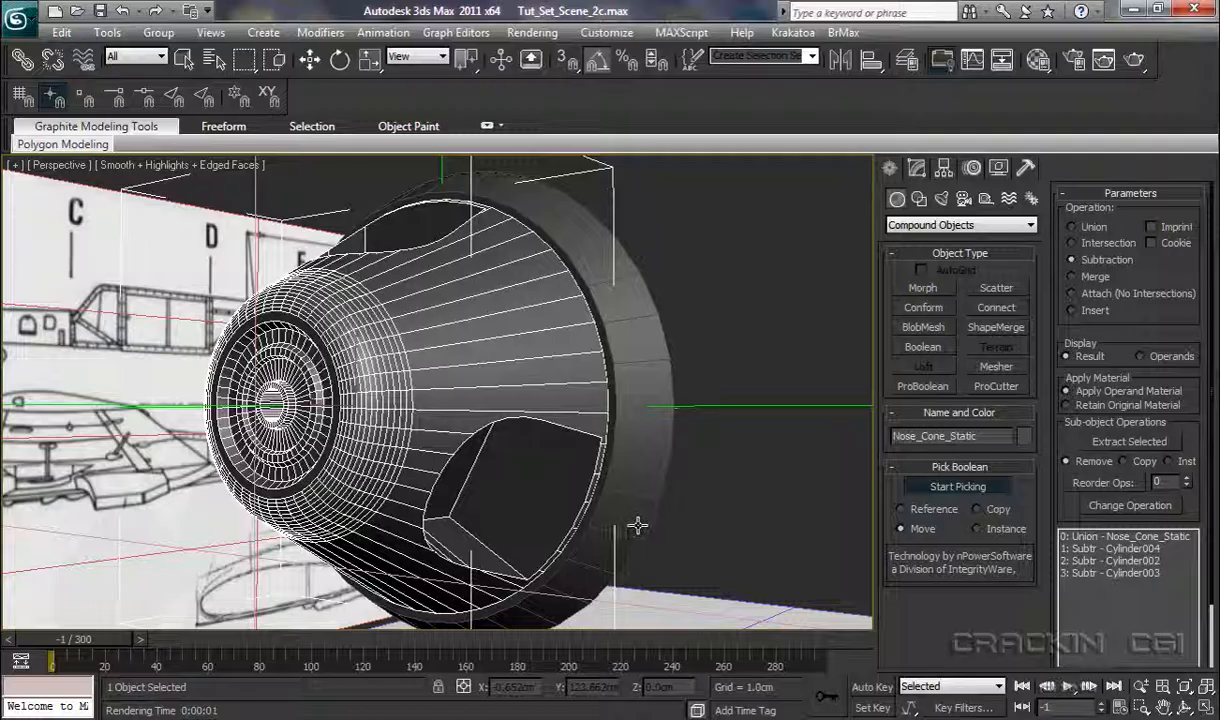
pyautogui.keyDown('alt'); pyautogui.moveTo(637, 526); pyautogui.dragTo(520, 525, button='middle'); pyautogui.keyUp('alt')
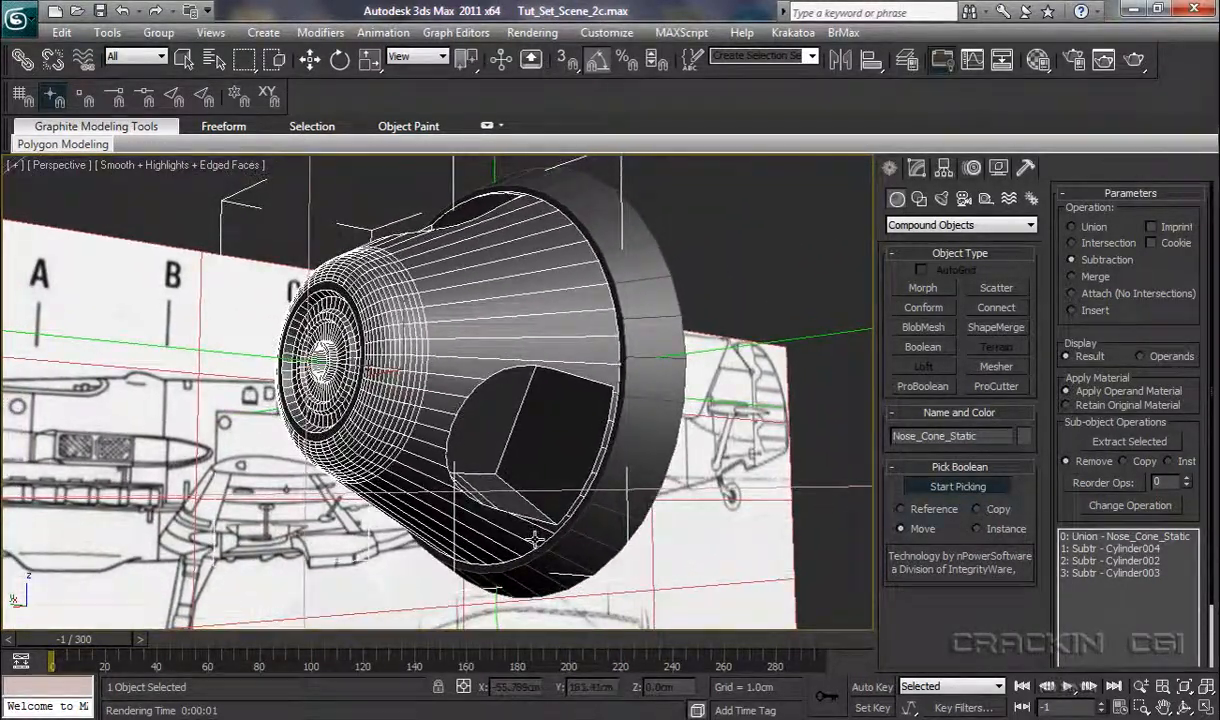
pyautogui.press('w')
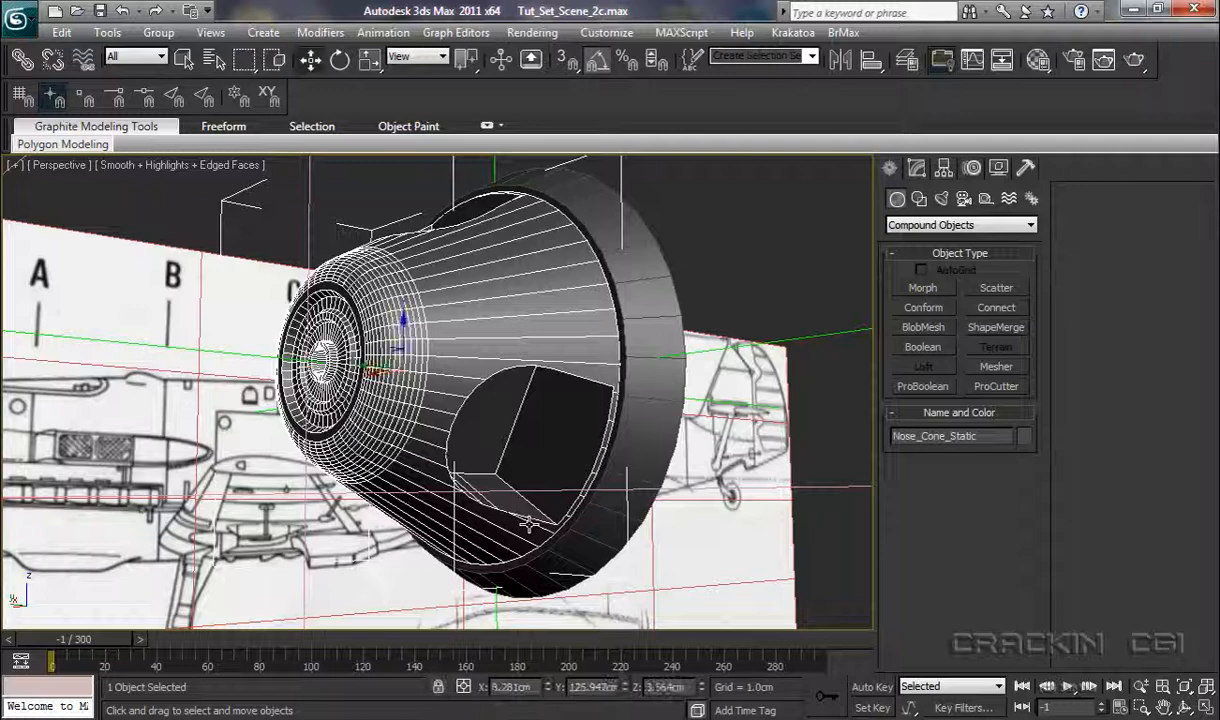
# Step: Convert the cut nose cone to an Editable Poly
pyautogui.rightClick(522, 456)
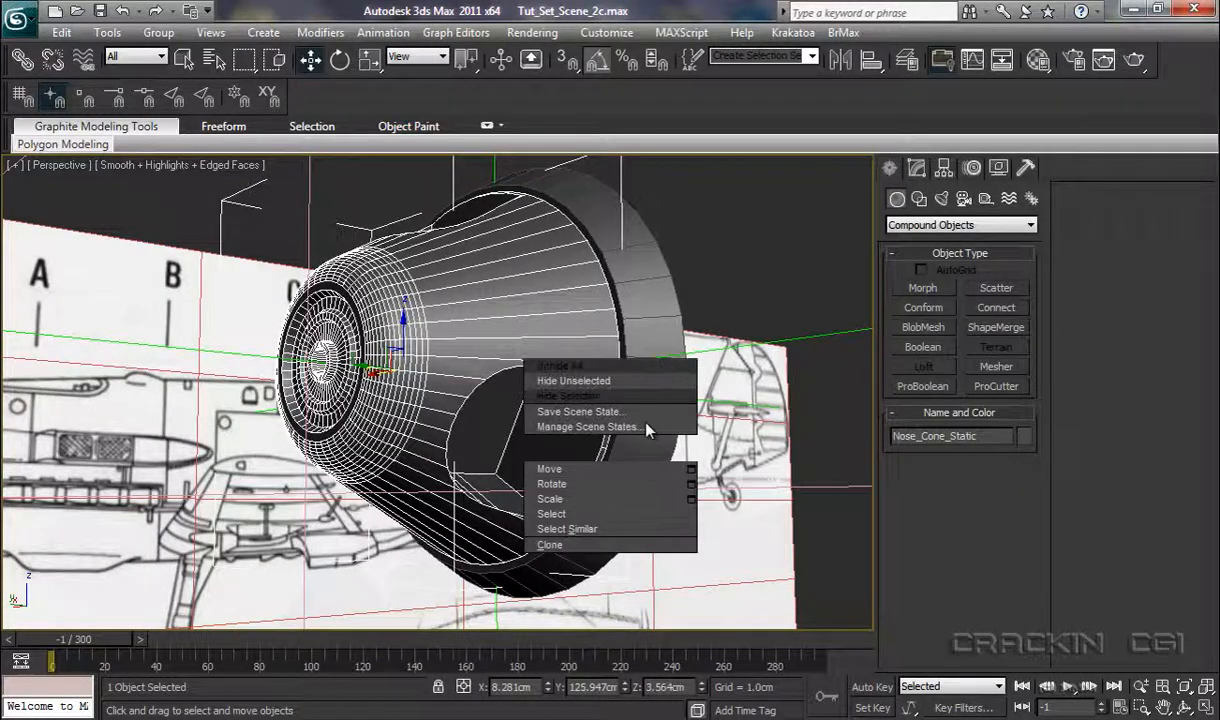
pyautogui.moveTo(642, 623)
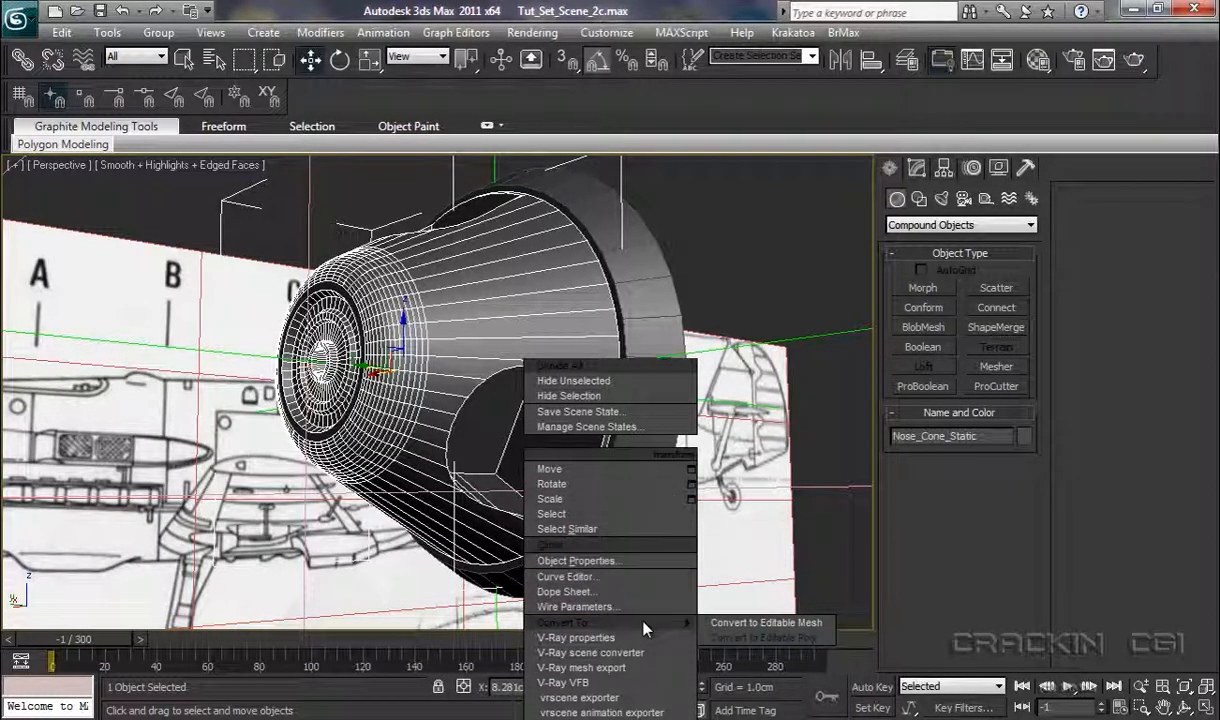
pyautogui.click(748, 638)
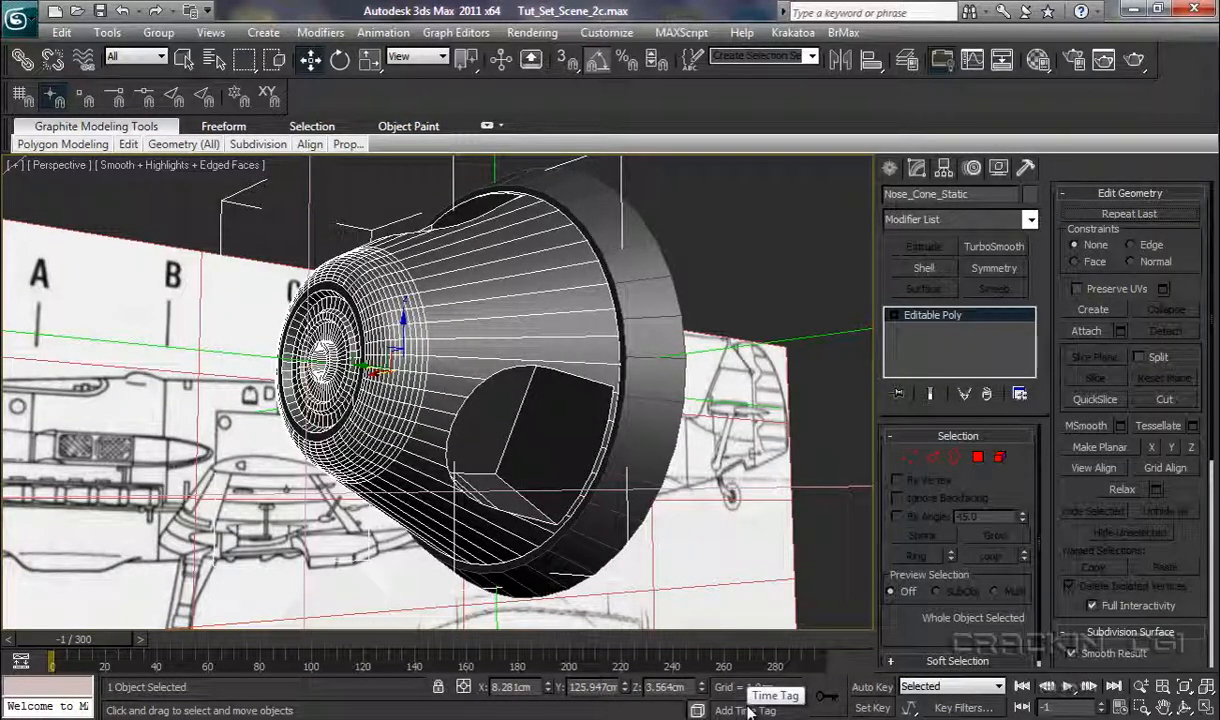
# Step: In the Left view, create a standard cylinder ahead of the nose cone, about 2.57 cm in radius and 7.39 cm high
pyautogui.press('l')
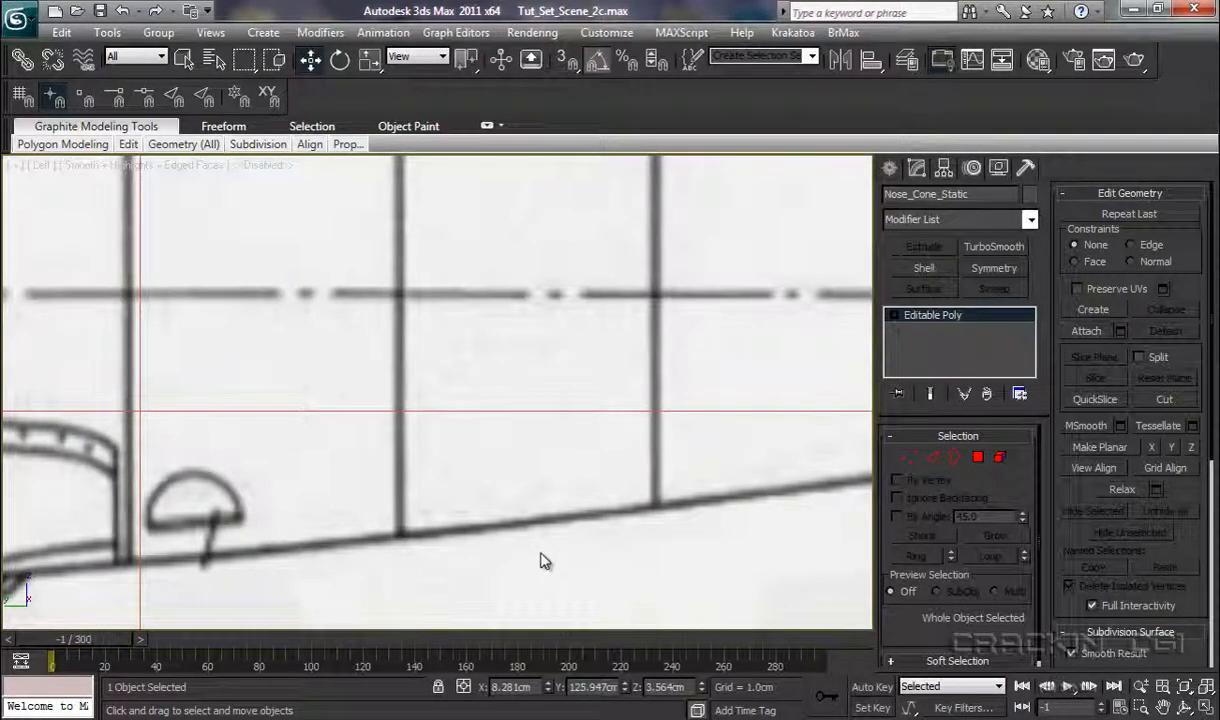
pyautogui.moveTo(542, 559); pyautogui.dragTo(826, 569, button='middle')
pyautogui.moveTo(340, 440); pyautogui.dragTo(689, 475, button='middle')
pyautogui.moveTo(338, 408); pyautogui.dragTo(749, 491, button='middle')
pyautogui.press('z')
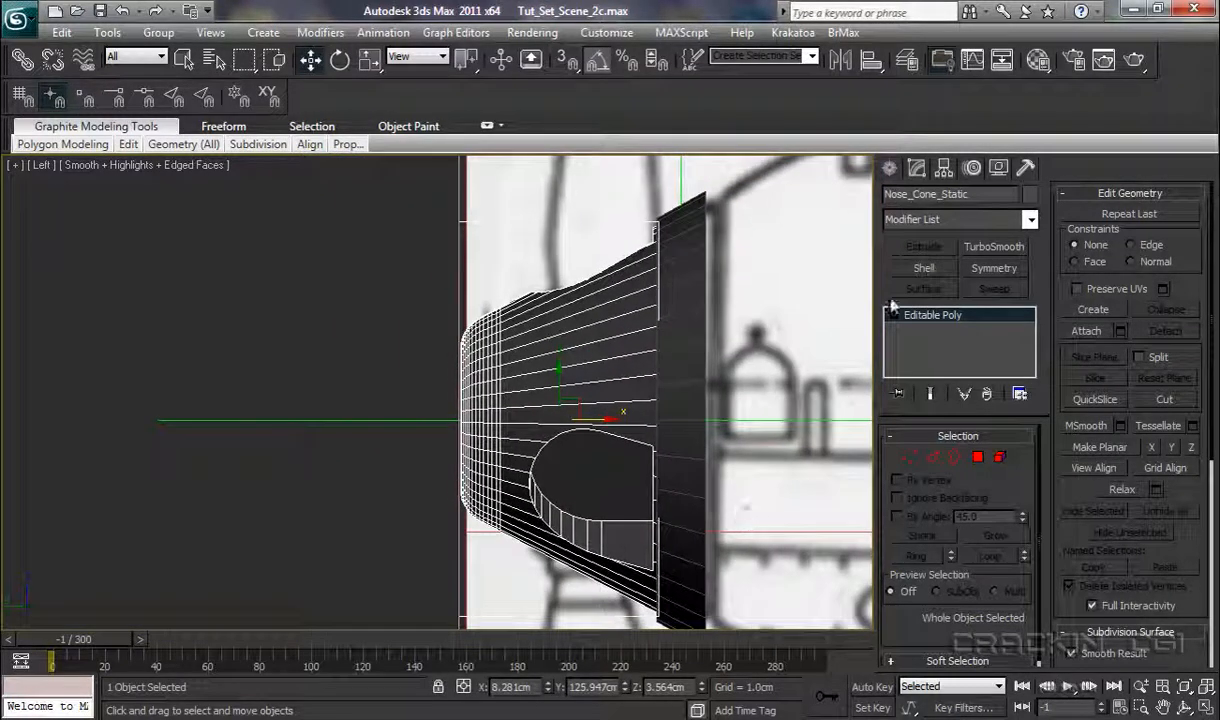
pyautogui.click(889, 169)
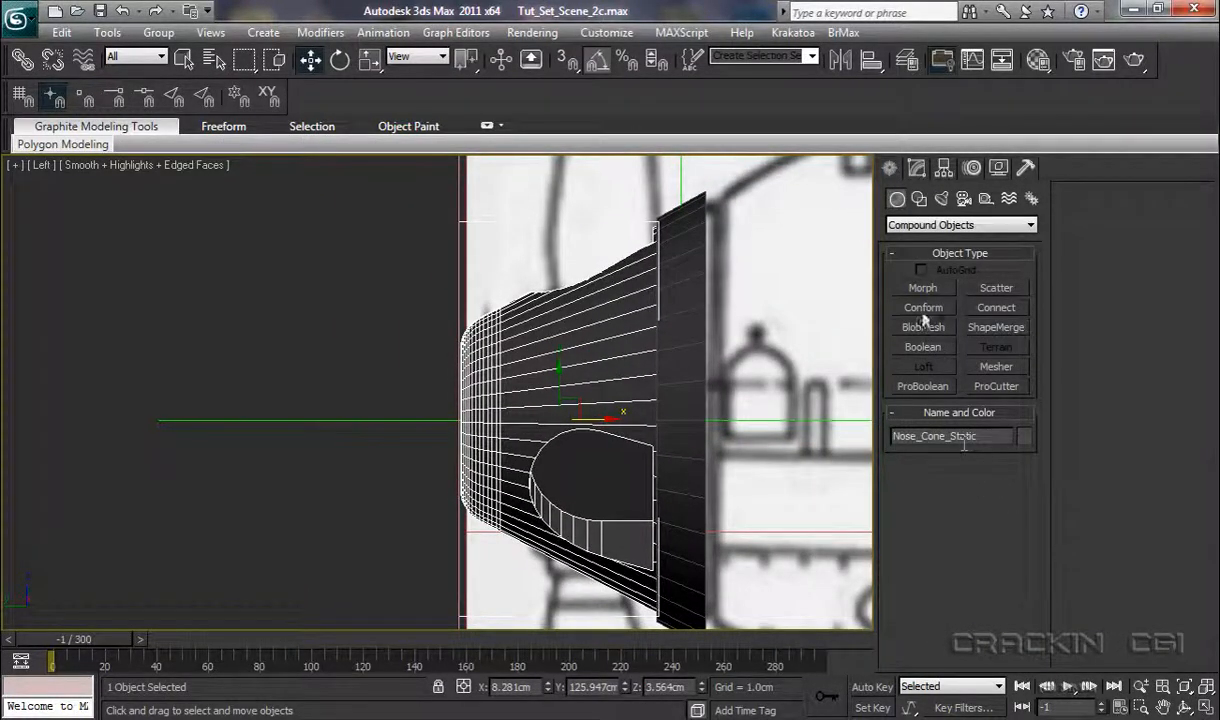
pyautogui.click(1030, 226)
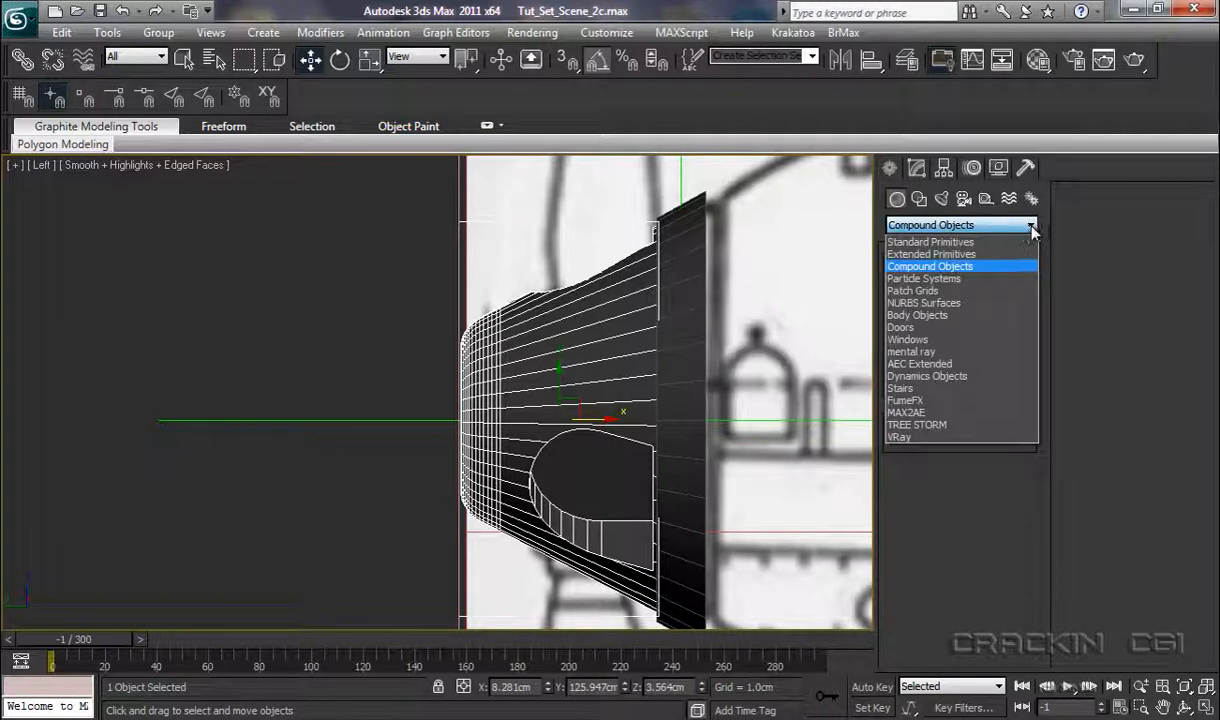
pyautogui.click(958, 243)
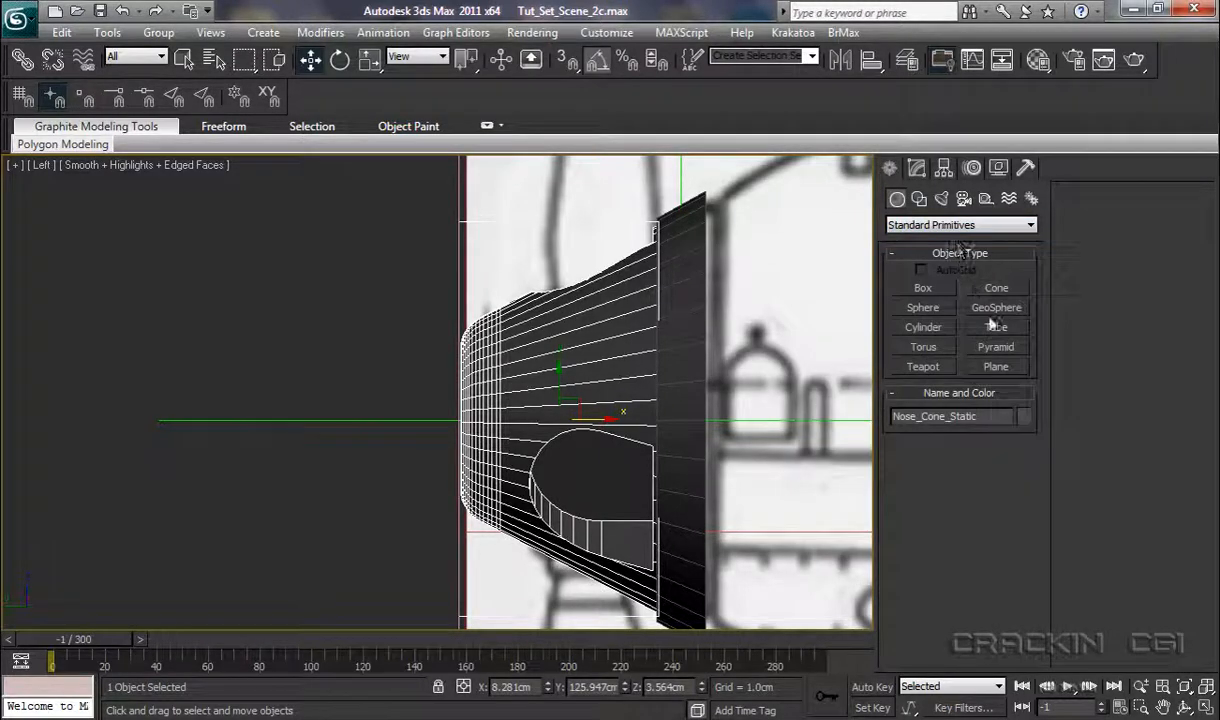
pyautogui.click(925, 330)
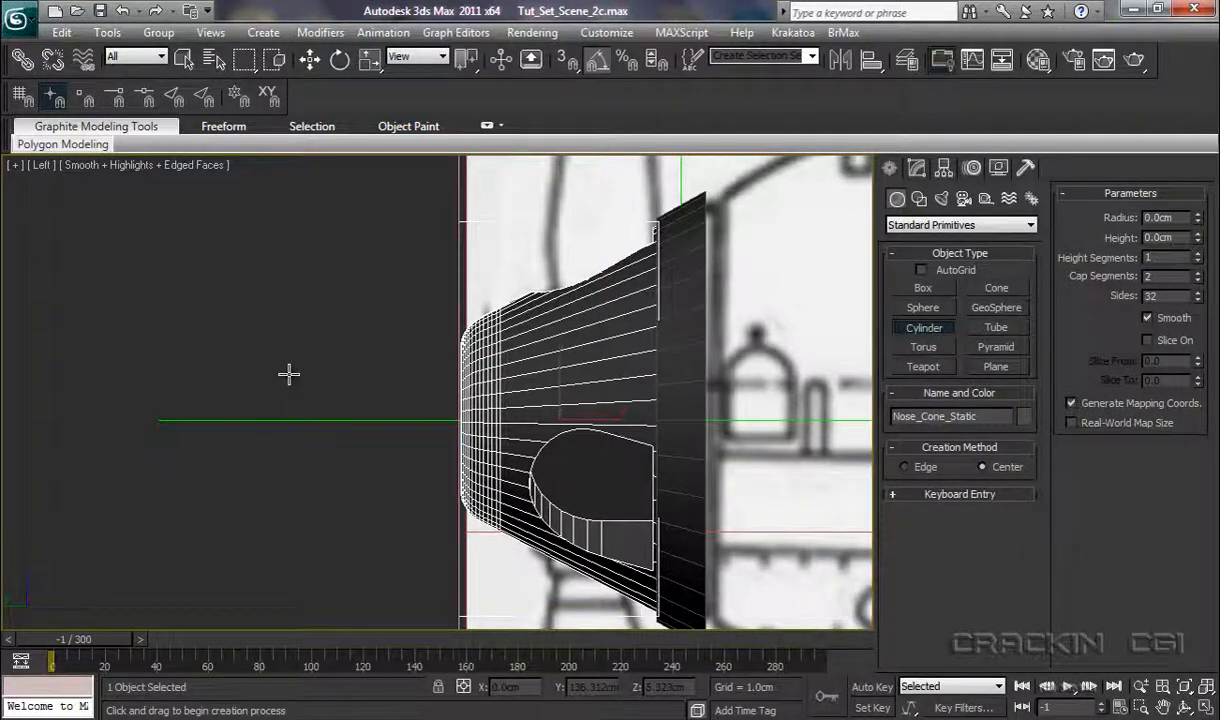
pyautogui.moveTo(289, 374); pyautogui.dragTo(330, 399)
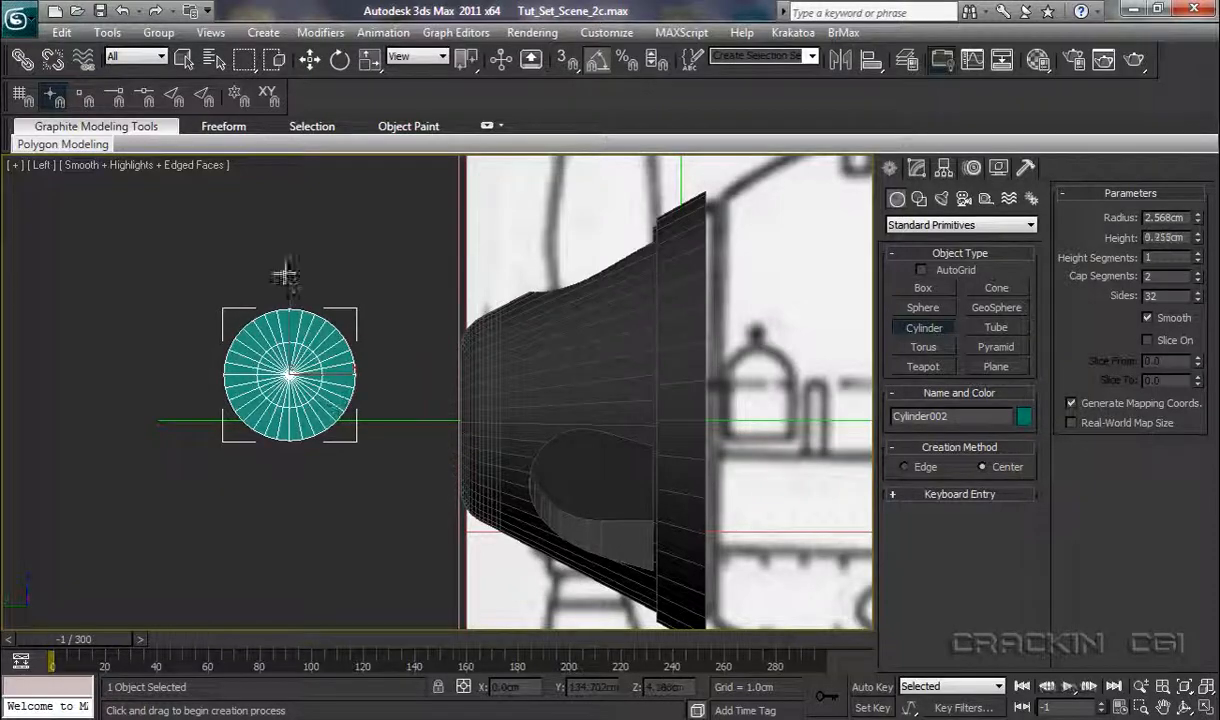
pyautogui.click(263, 220)
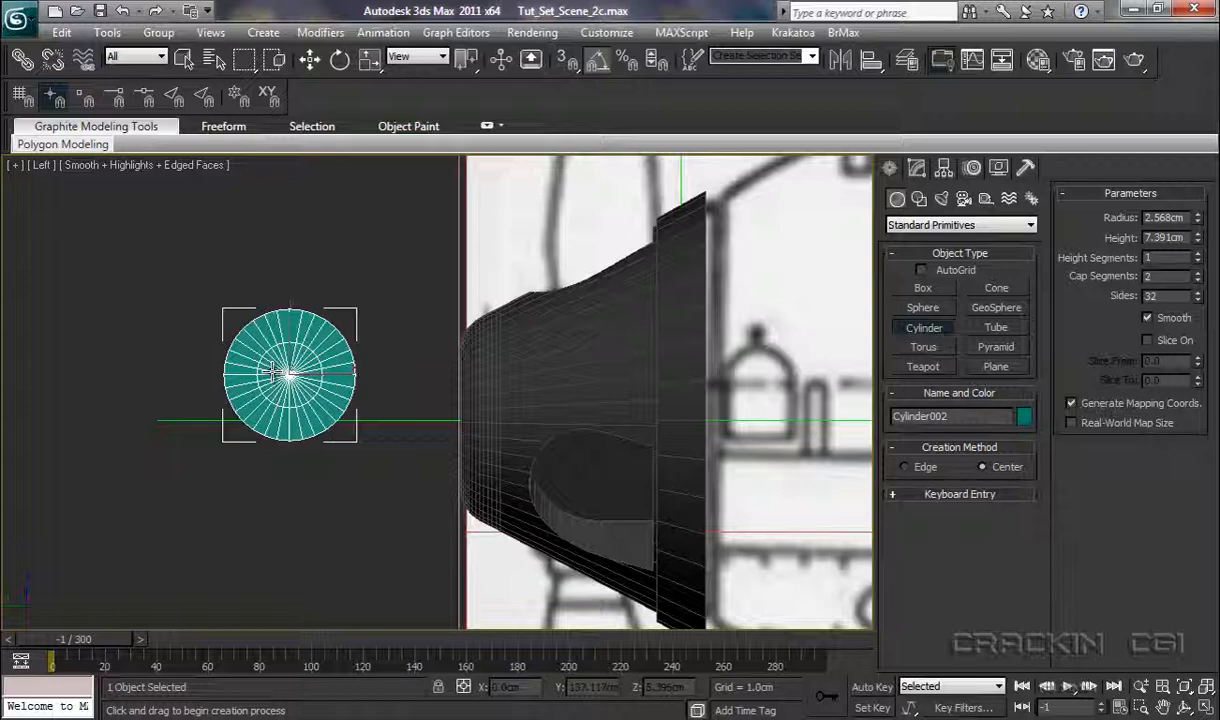
pyautogui.rightClick(272, 372)
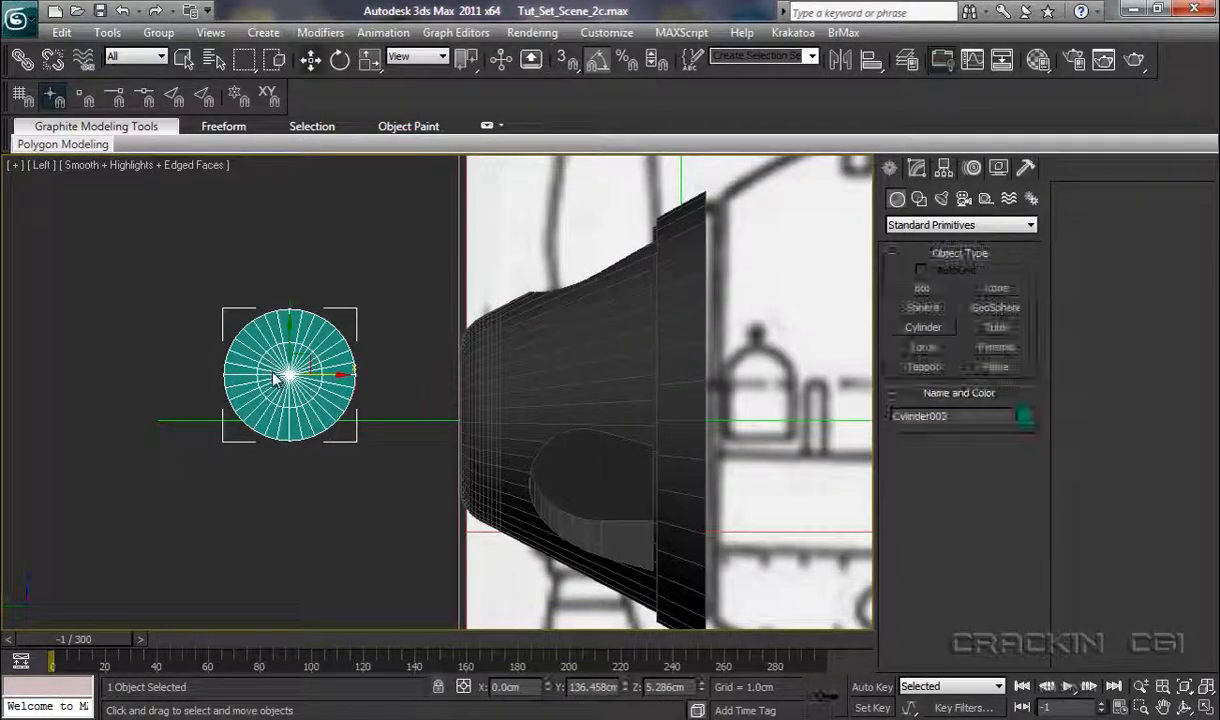
# Step: Convert the new cylinder to an Editable Poly
pyautogui.rightClick(440, 372)
pyautogui.moveTo(334, 540)
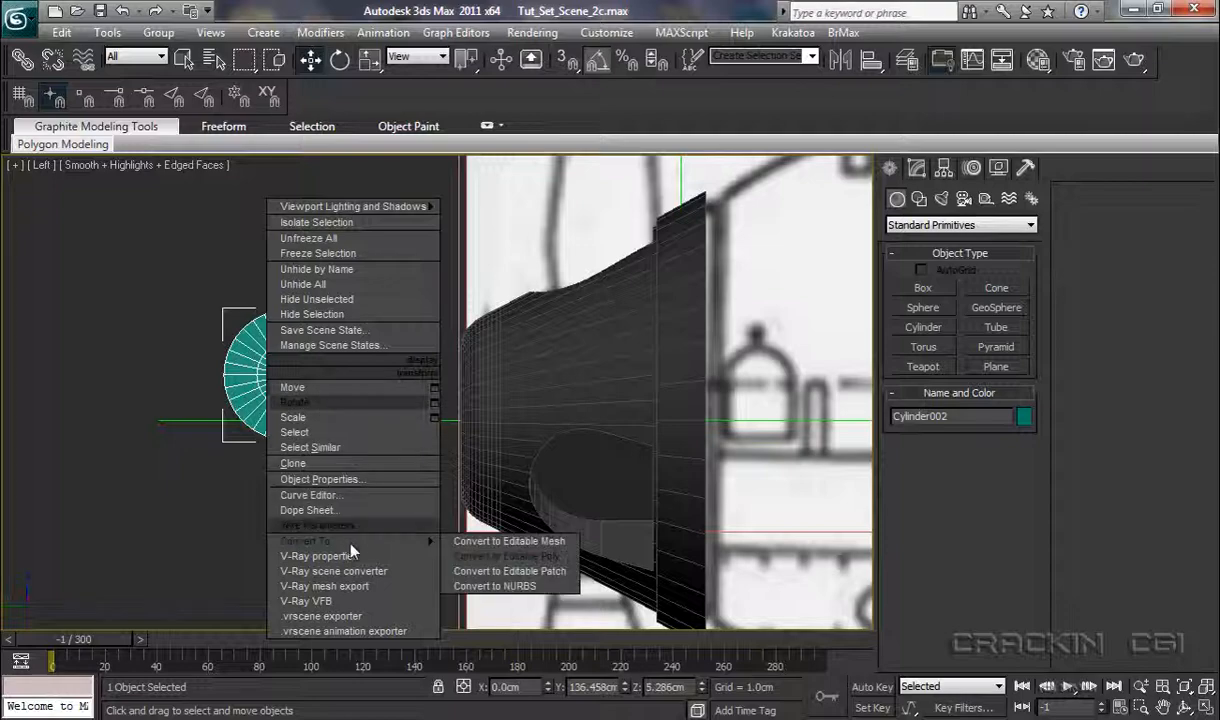
pyautogui.click(517, 556)
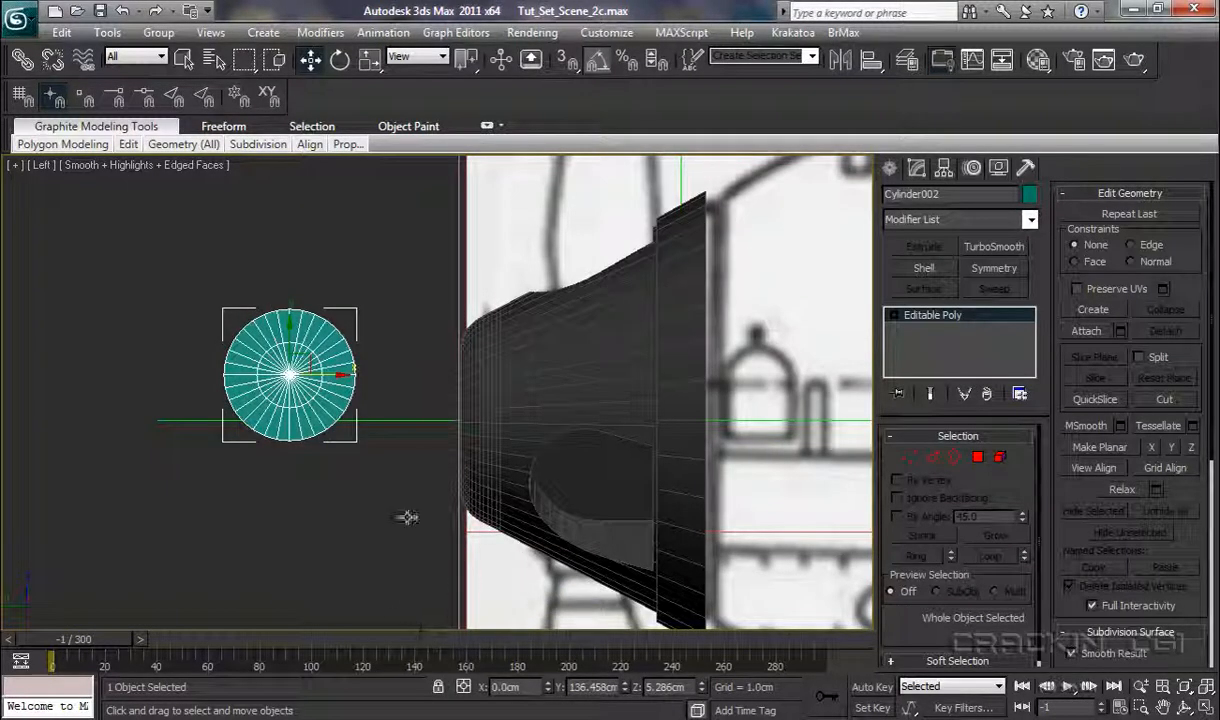
# Step: Rotate the cylinder 90 degrees in the Left view so that it stands upright
pyautogui.press('e')
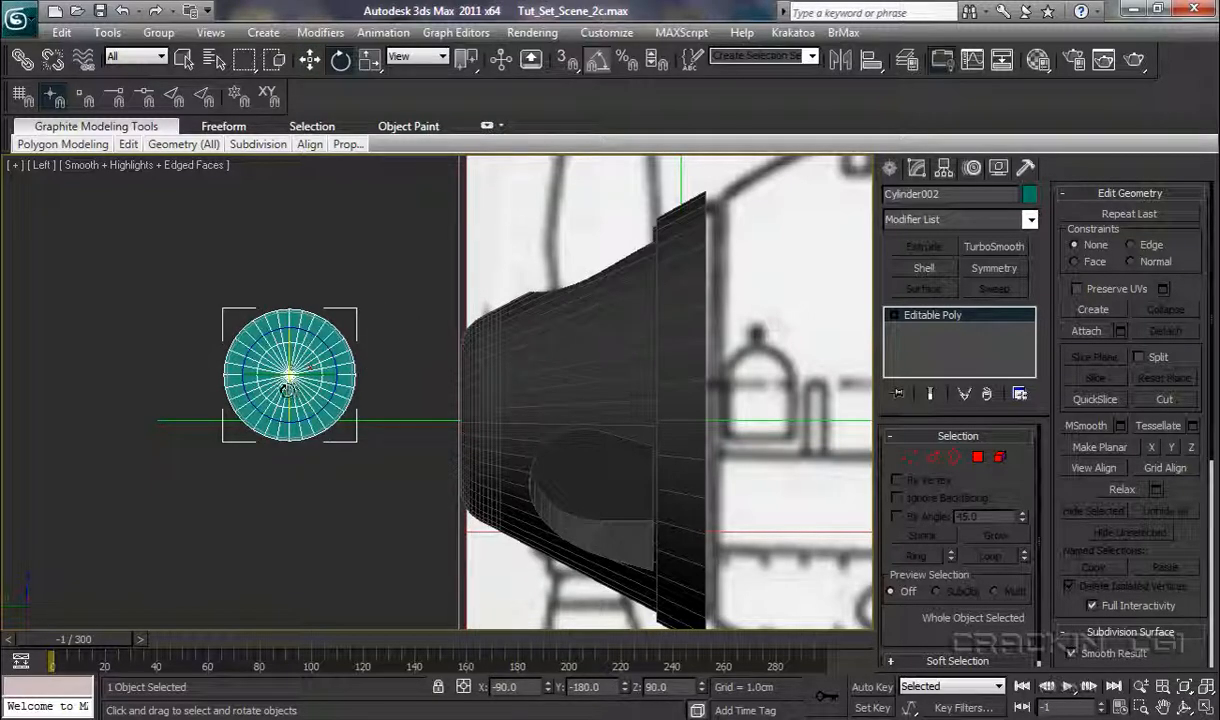
pyautogui.moveTo(288, 390); pyautogui.dragTo(288, 304)
pyautogui.moveTo(338, 384); pyautogui.dragTo(382, 462, button='middle')
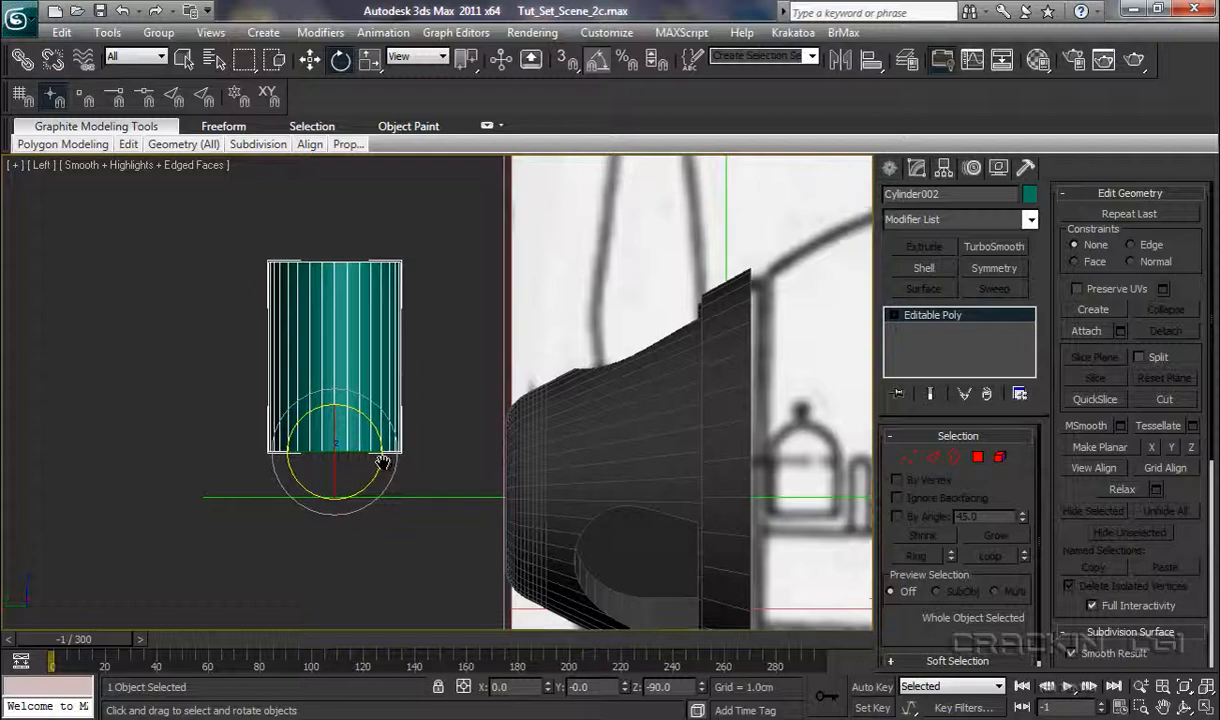
# Step: Move the cylinder along the aircraft's axis over the upper blade opening, and centre it sideways on the nose cone in the Back view
pyautogui.press('w')
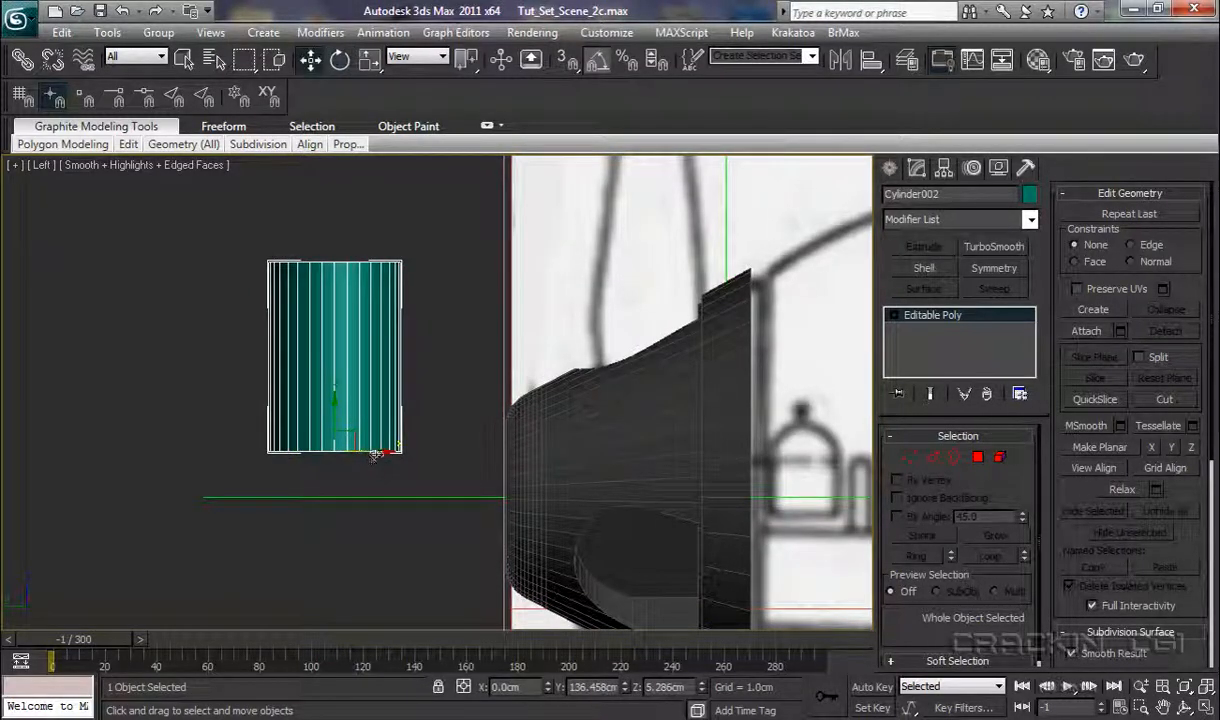
pyautogui.moveTo(378, 452); pyautogui.dragTo(675, 473)
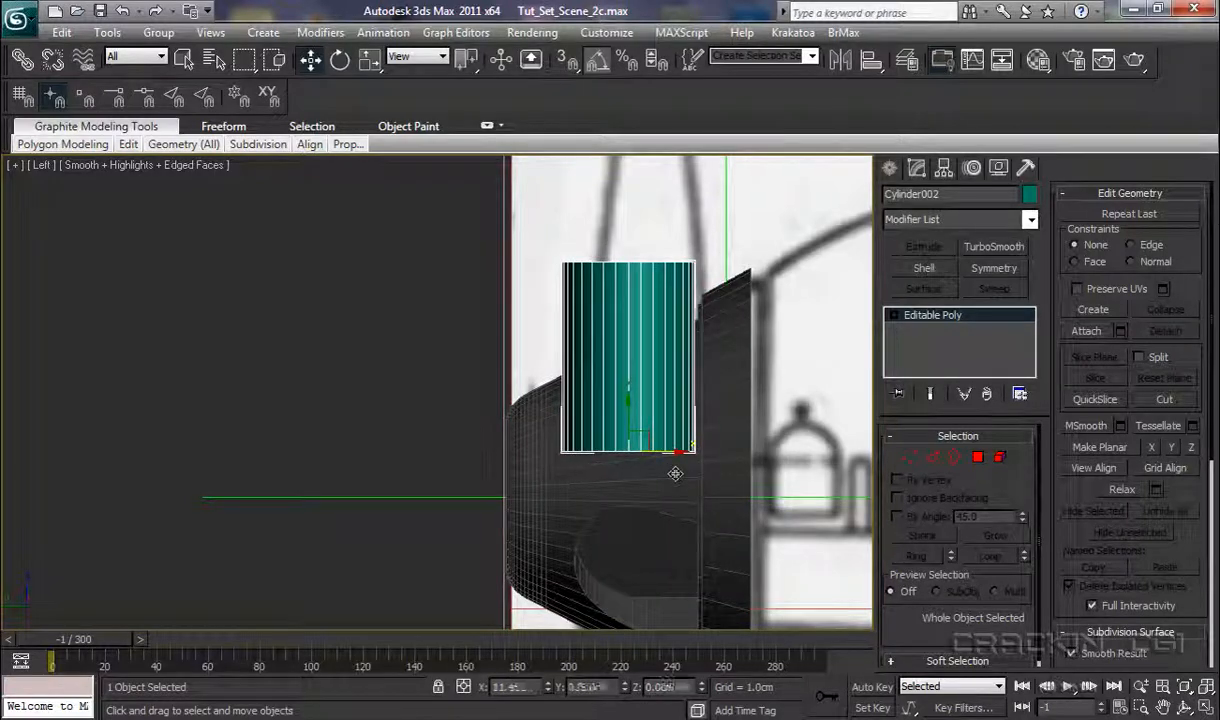
pyautogui.click(40, 163)
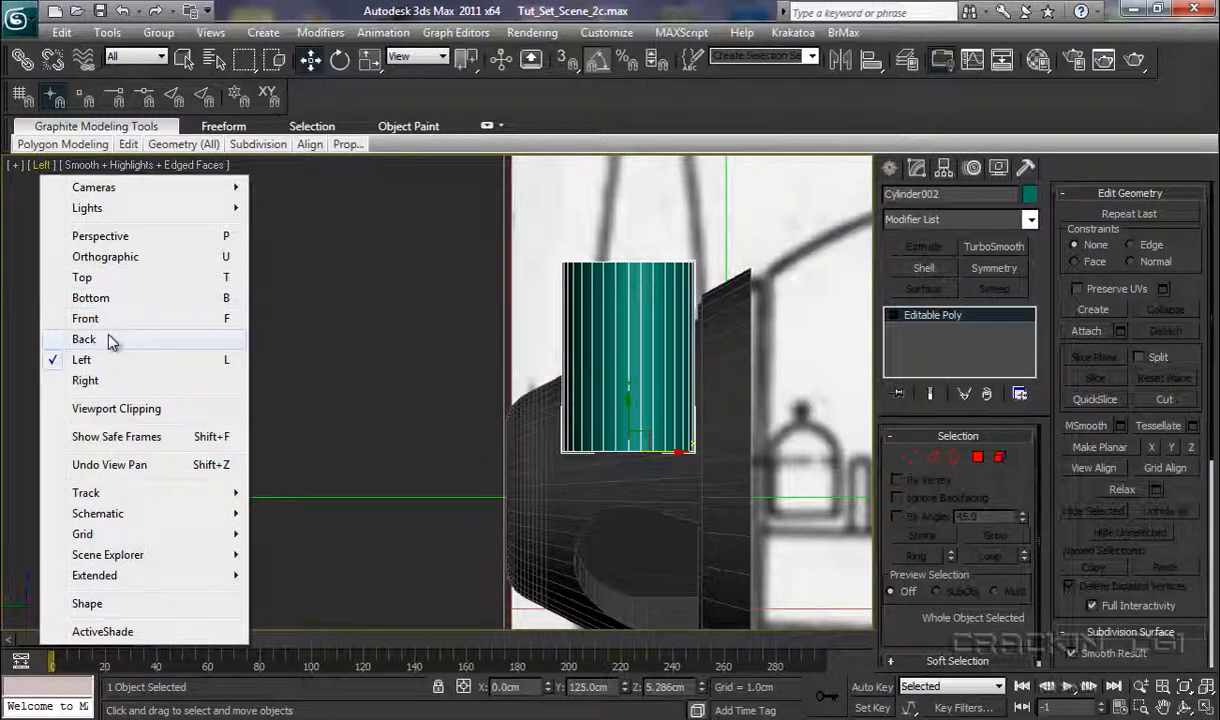
pyautogui.click(110, 340)
pyautogui.moveTo(542, 555); pyautogui.dragTo(737, 548, button='middle')
pyautogui.moveTo(697, 370); pyautogui.dragTo(484, 368)
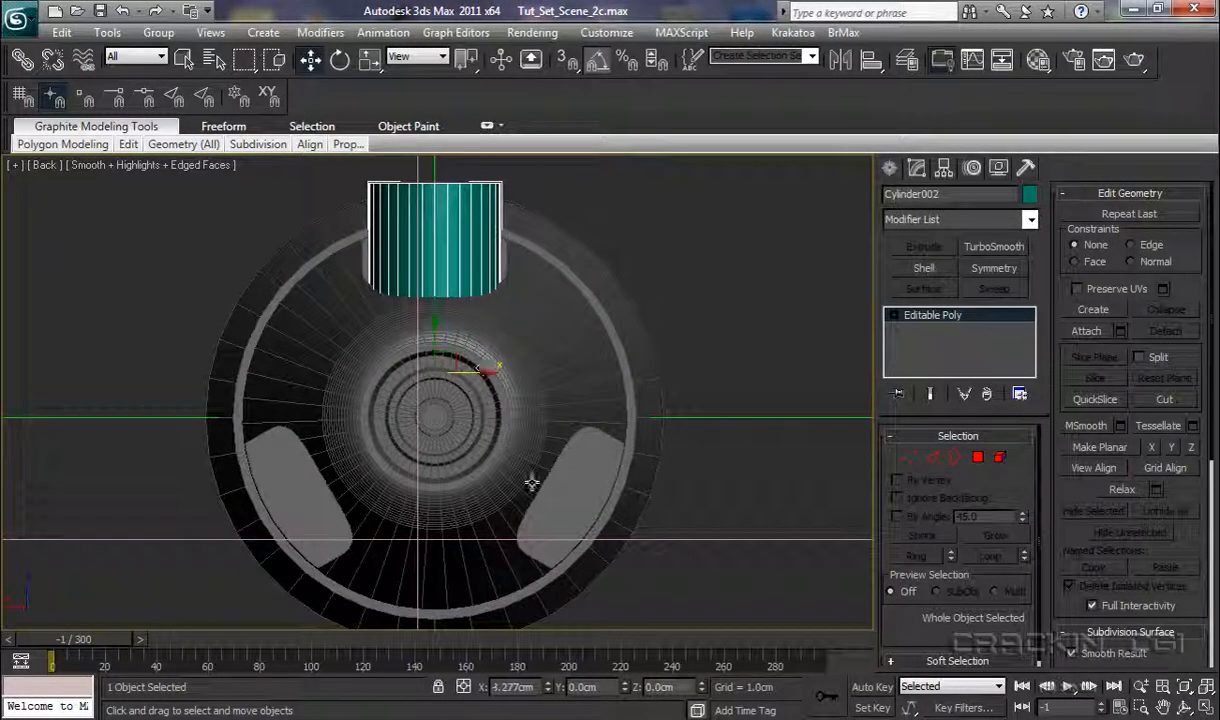
pyautogui.scroll(5, 536, 493)
pyautogui.scroll(3, 540, 400)
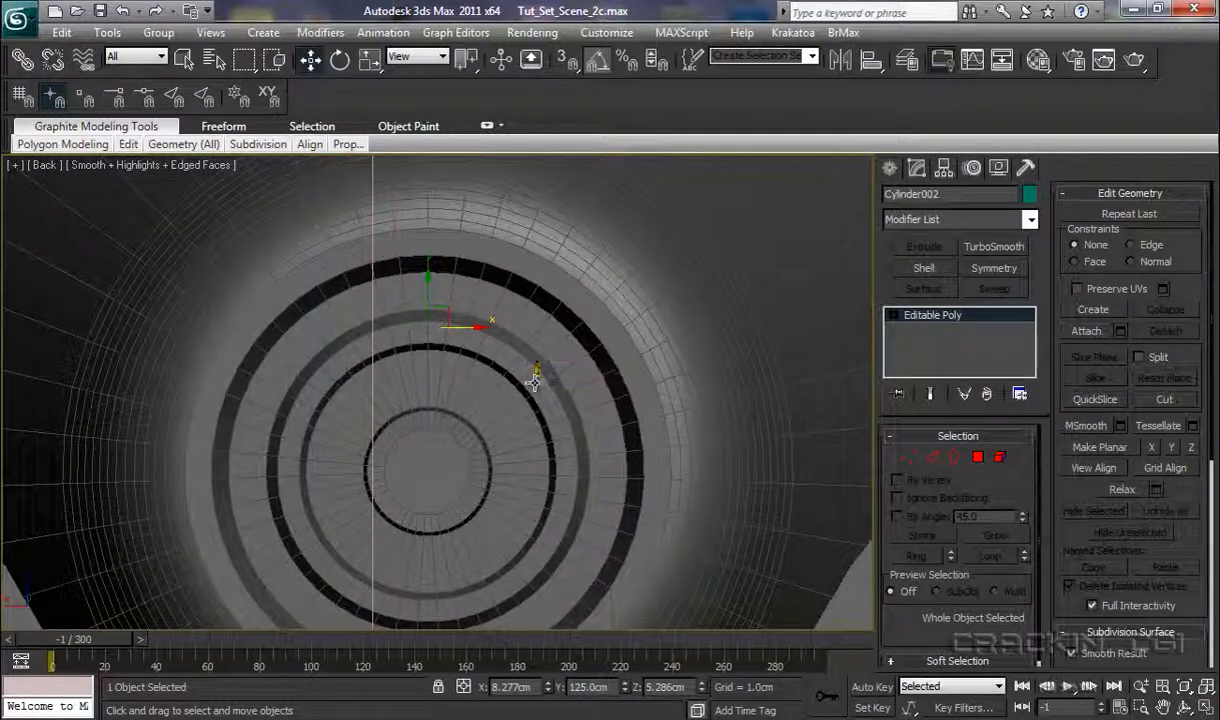
pyautogui.keyDown('ctrl'); pyautogui.keyDown('alt'); pyautogui.moveTo(535, 382); pyautogui.dragTo(545, 518, button='middle'); pyautogui.keyUp('alt'); pyautogui.keyUp('ctrl')
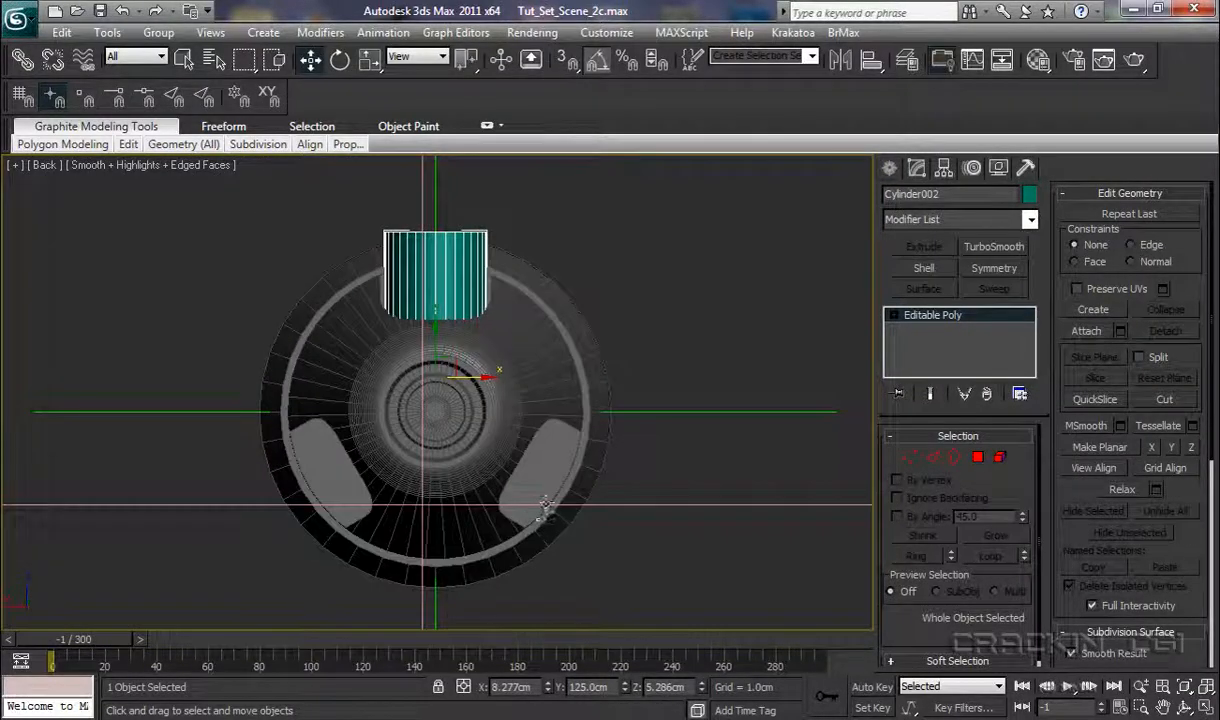
# Step: In the Perspective view, scale the cylinder down uniformly to about 76% so it fits inside the blade opening
pyautogui.press('p')
pyautogui.press('d')
pyautogui.press('d')
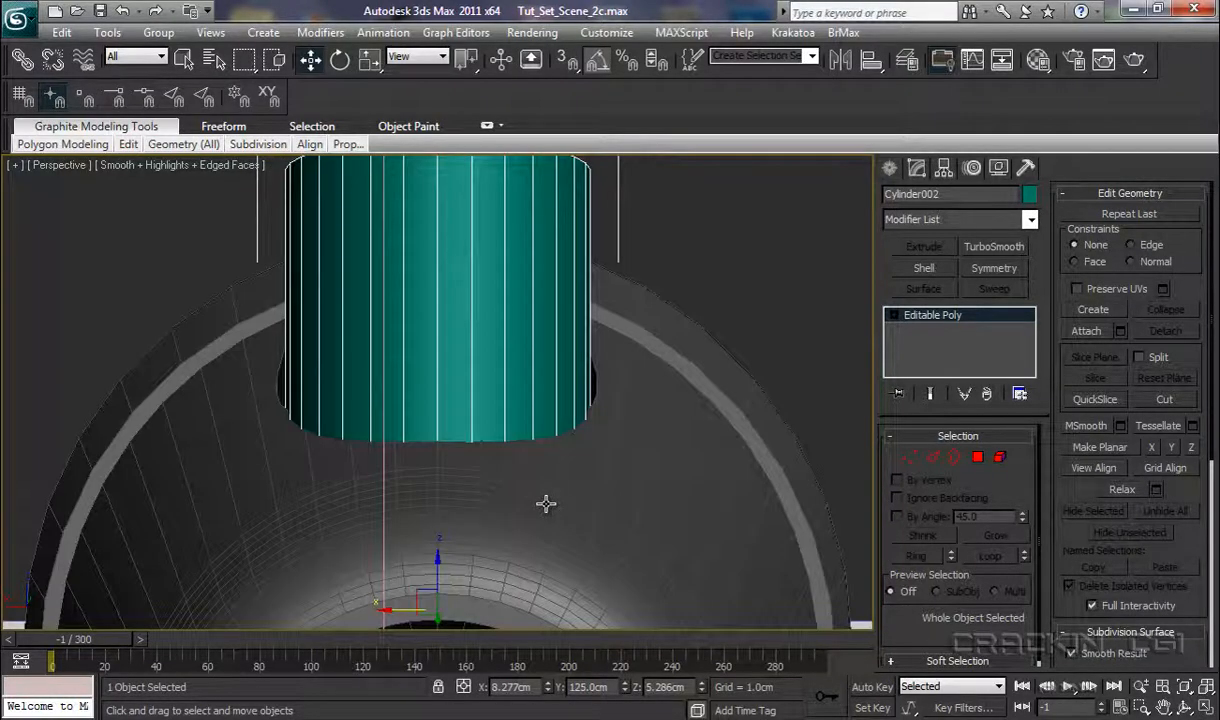
pyautogui.keyDown('ctrl'); pyautogui.keyDown('alt'); pyautogui.moveTo(569, 507); pyautogui.dragTo(526, 556, button='middle'); pyautogui.keyUp('alt'); pyautogui.keyUp('ctrl')
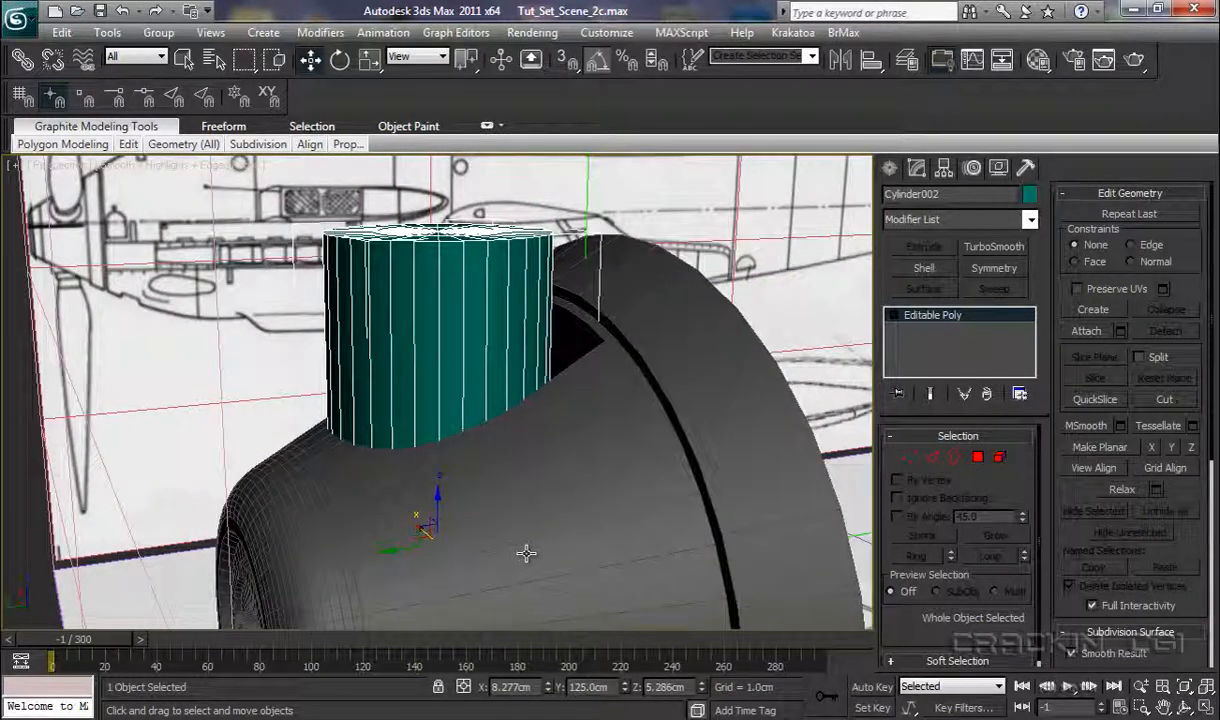
pyautogui.press('r')
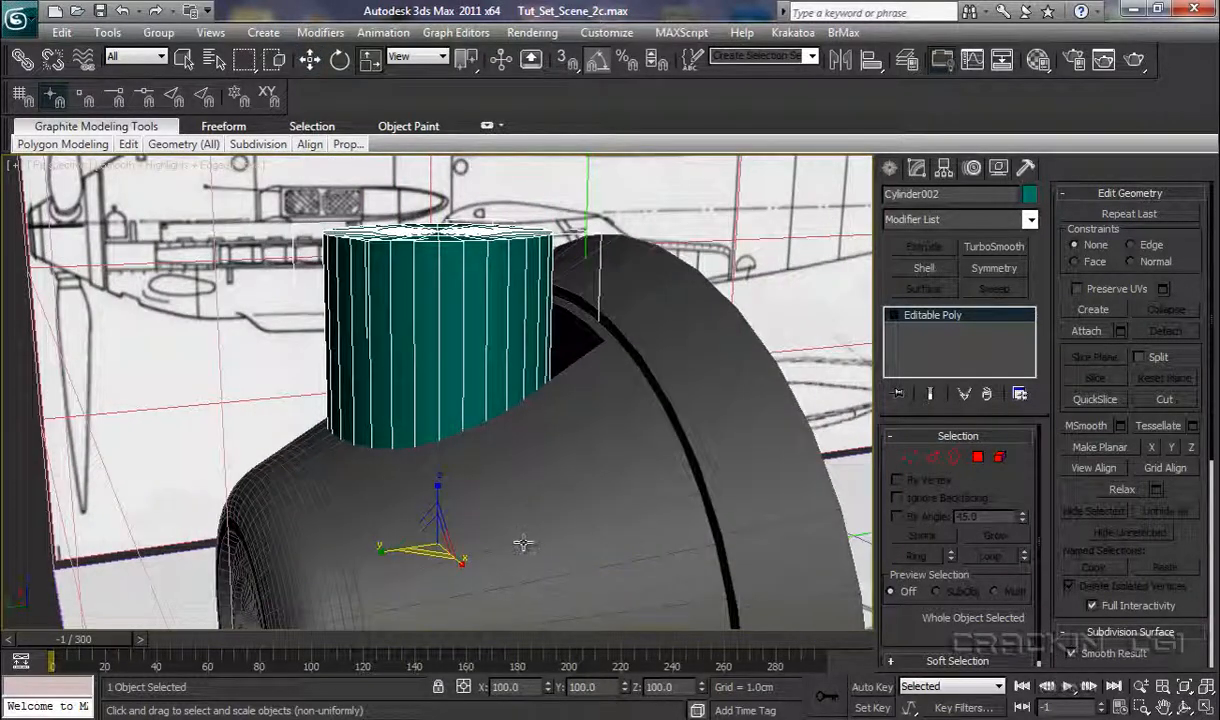
pyautogui.press('r')
pyautogui.moveTo(434, 540); pyautogui.dragTo(398, 570)
pyautogui.moveTo(485, 557)
pyautogui.keyDown('alt'); pyautogui.mouseDown(button='middle')
pyautogui.moveTo(449, 607)
pyautogui.moveTo(596, 584)
pyautogui.moveTo(506, 569)
pyautogui.mouseUp(button='middle'); pyautogui.keyUp('alt')
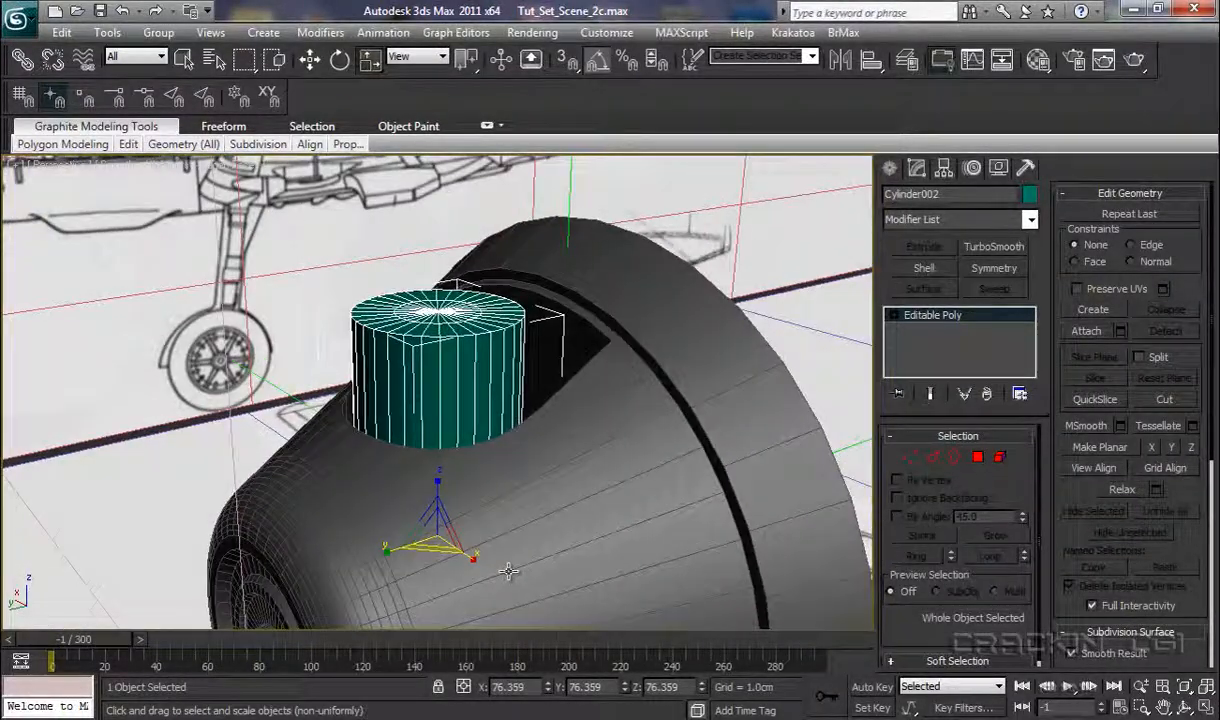
# Step: Shift the cylinder slightly back along the aircraft's axis to about Y 124.4 cm within the opening
pyautogui.press('w')
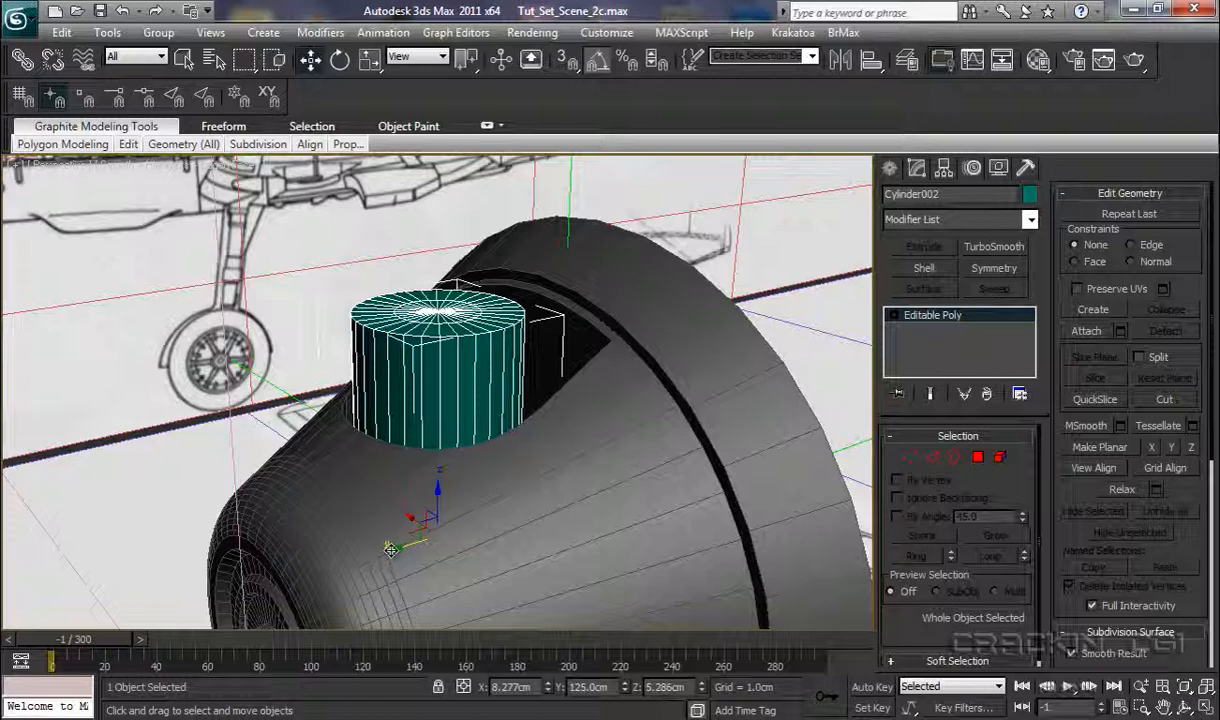
pyautogui.moveTo(391, 549); pyautogui.dragTo(414, 543)
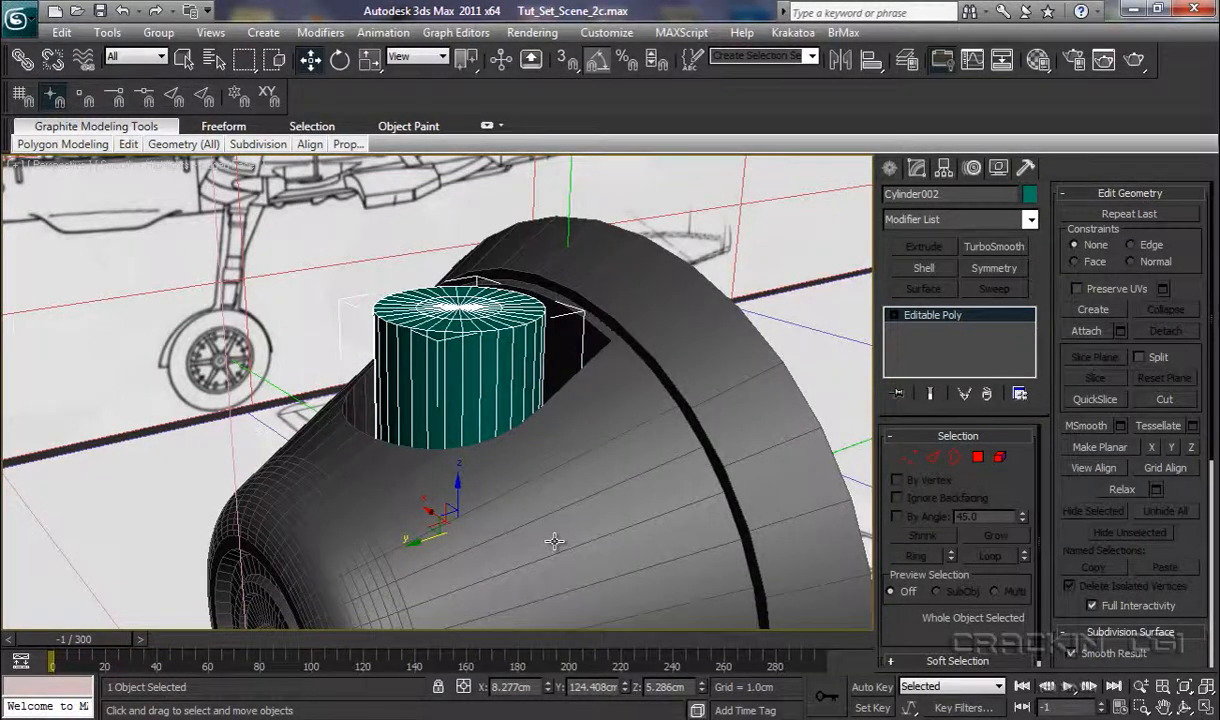
pyautogui.keyDown('alt'); pyautogui.moveTo(555, 541); pyautogui.dragTo(526, 512, button='middle'); pyautogui.keyUp('alt')
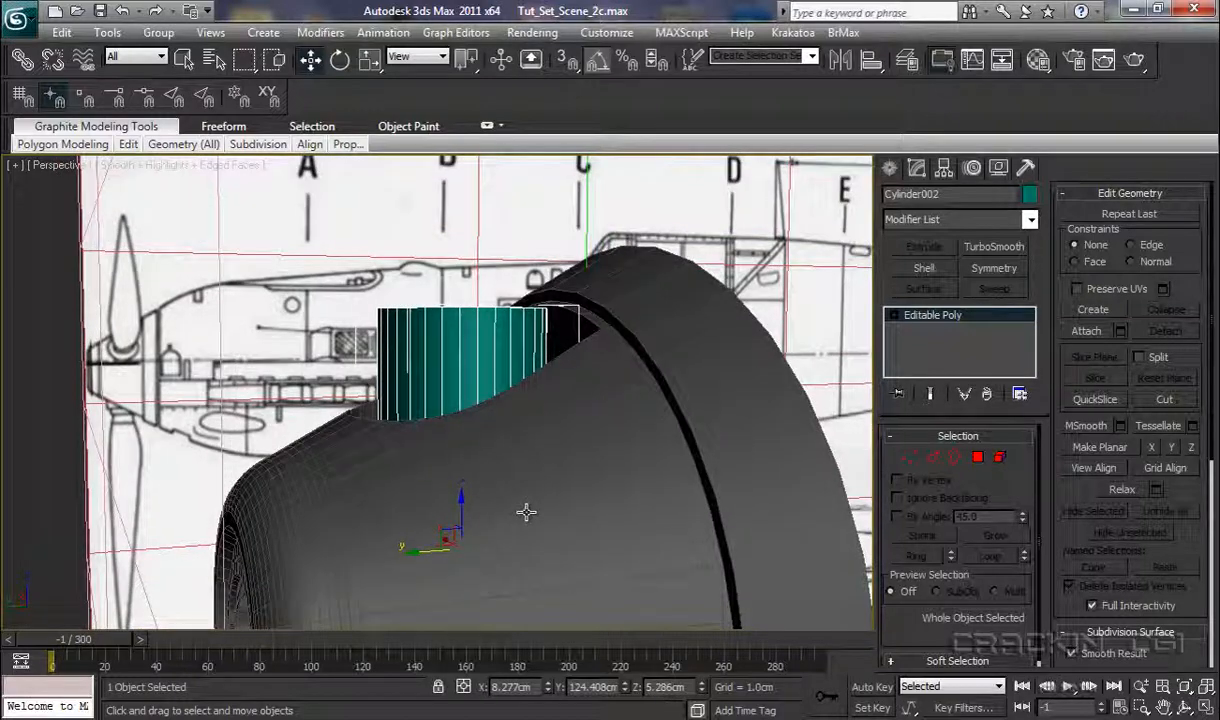
# Step: In the Left view, add three horizontal edge loops with Swift Loop: two close together on the cylinder's exposed part and one lower down
pyautogui.press('l')
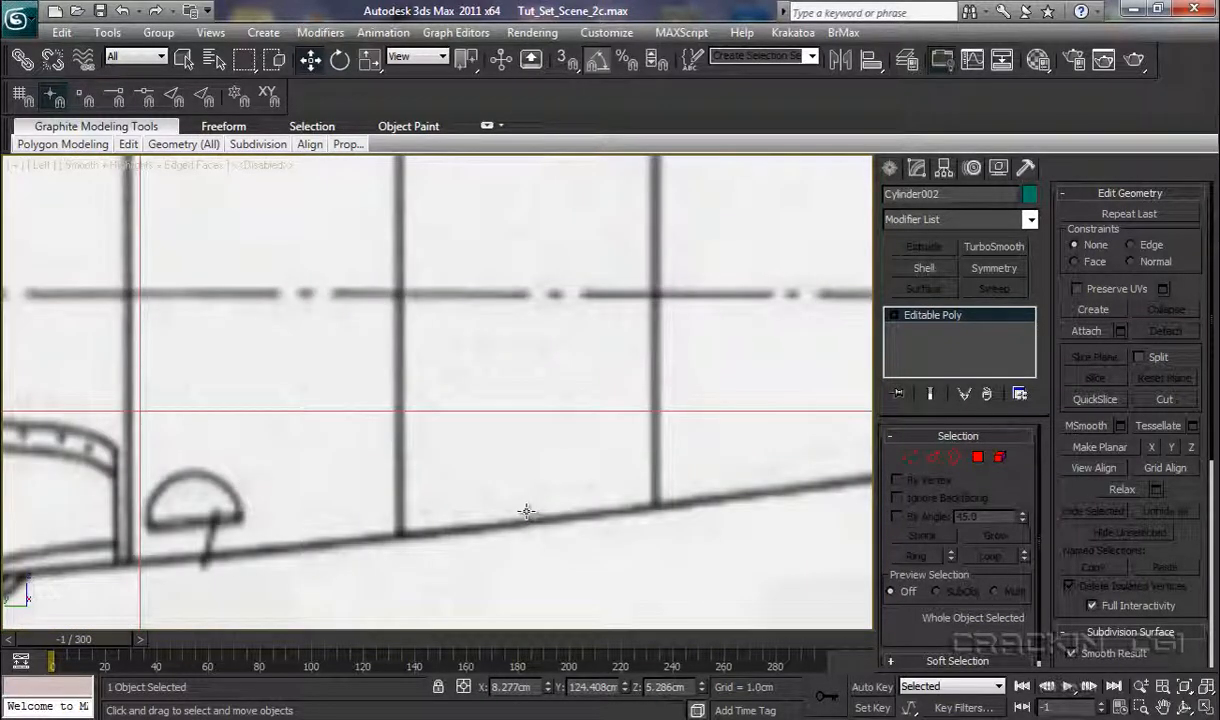
pyautogui.press('z')
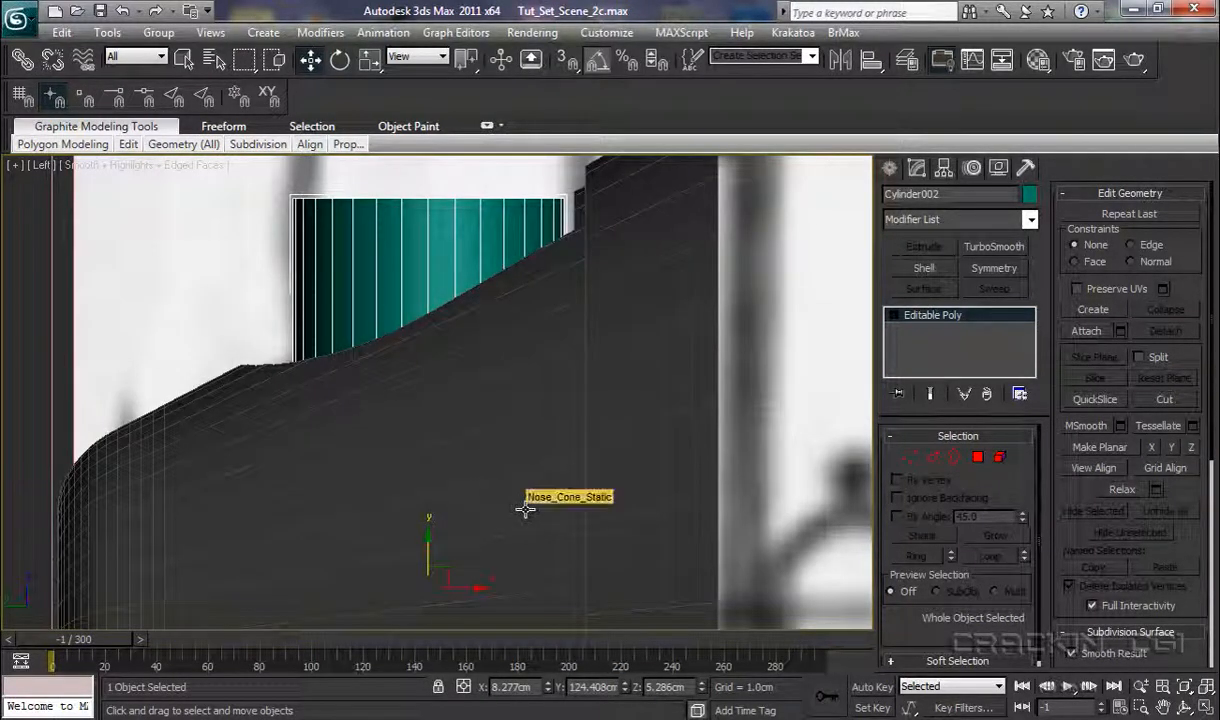
pyautogui.moveTo(128, 144)
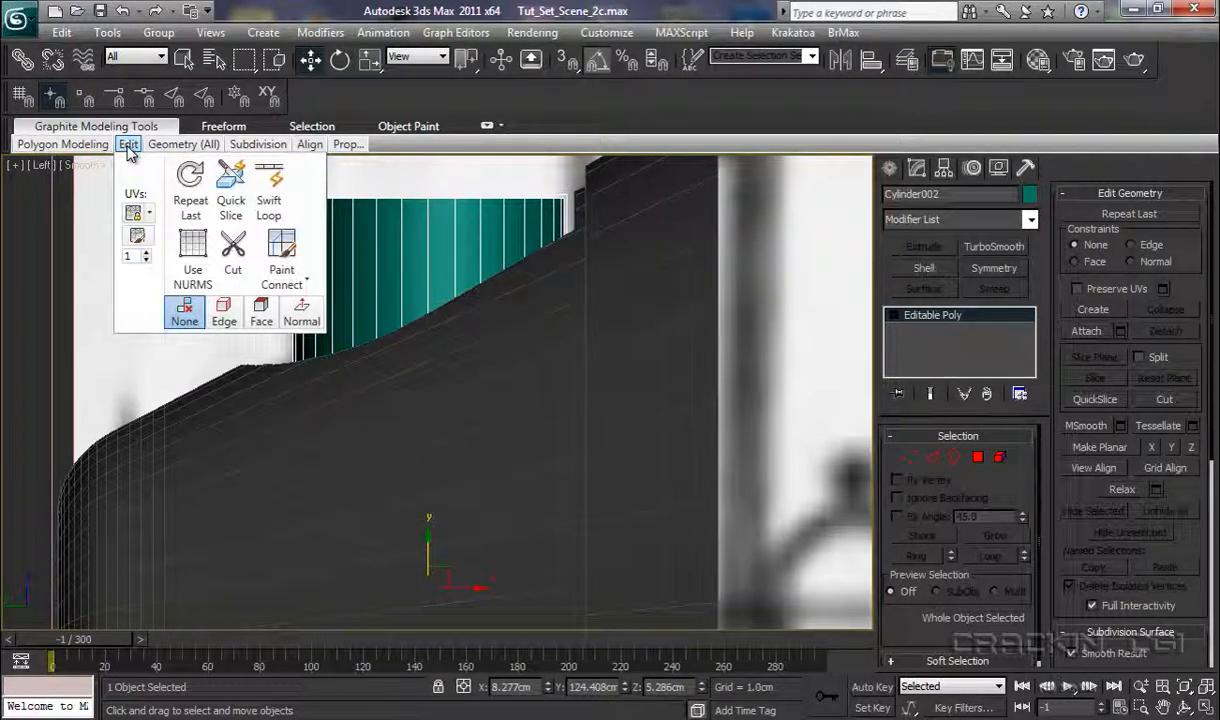
pyautogui.click(274, 195)
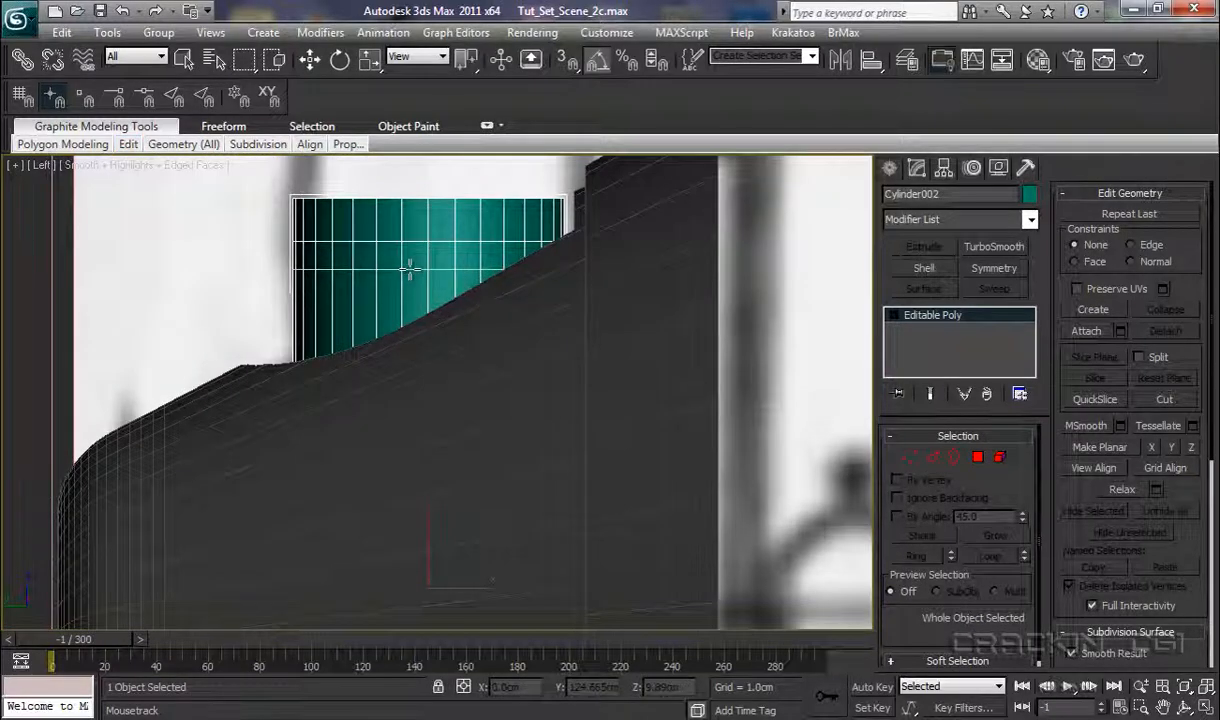
pyautogui.click(409, 269)
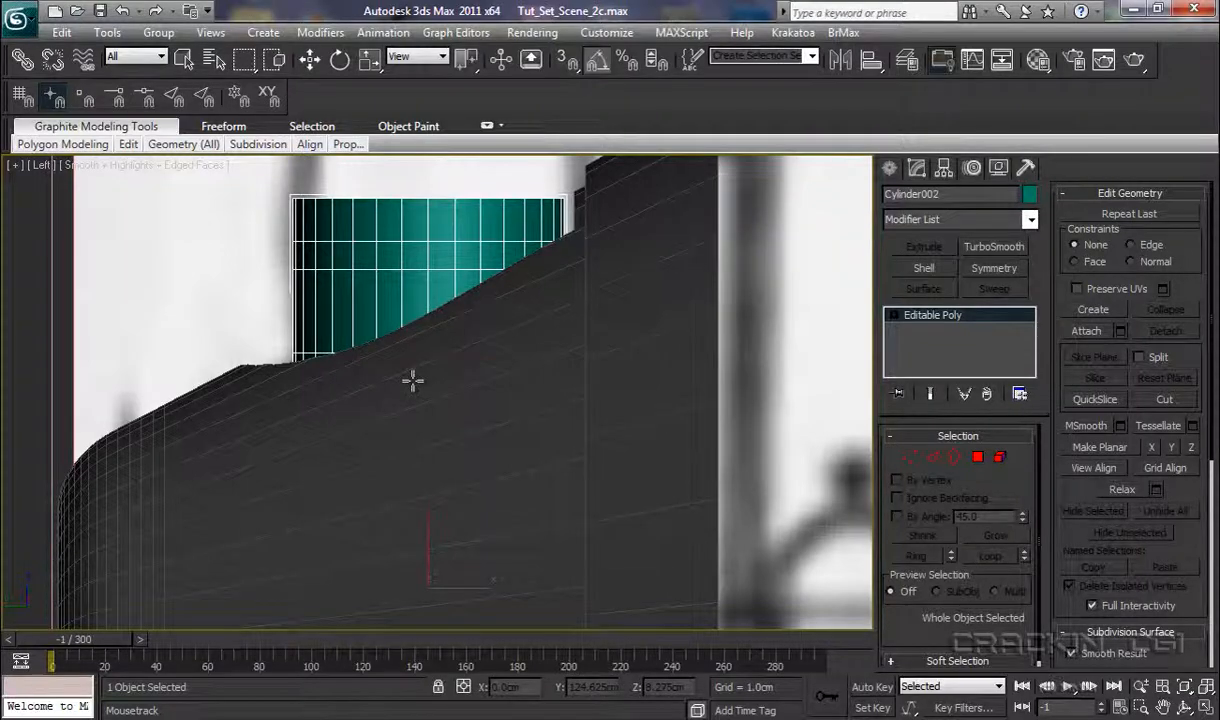
pyautogui.press('w')
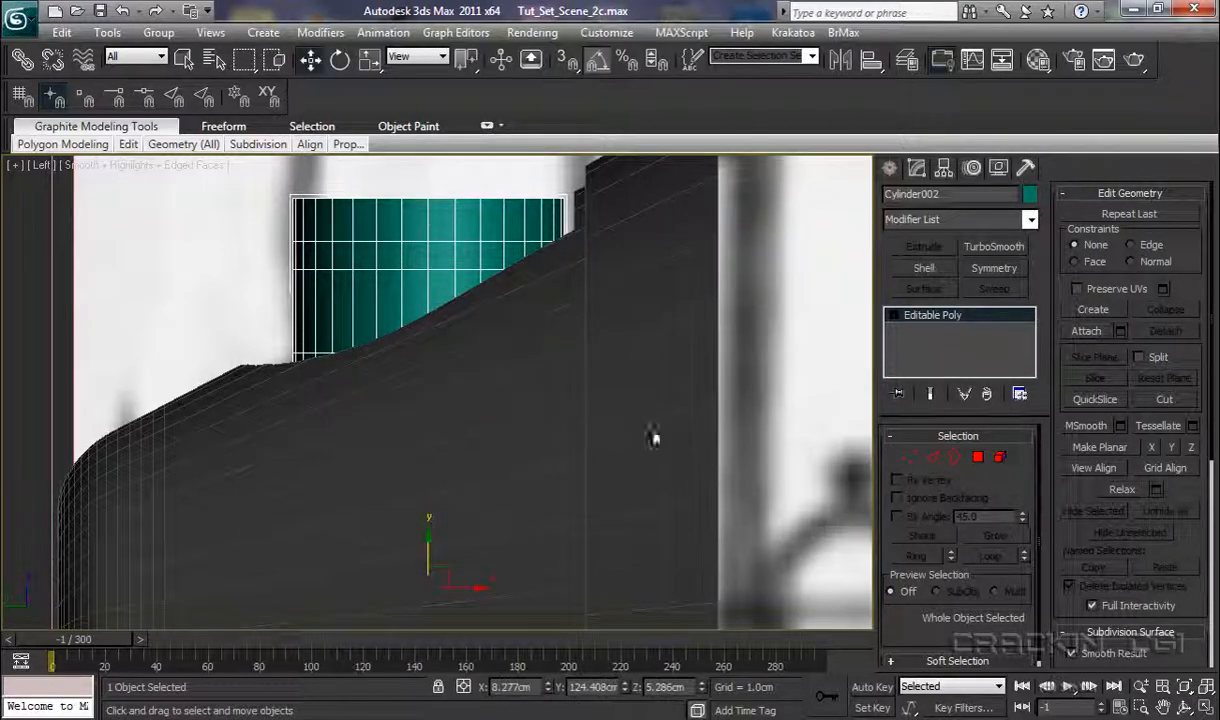
# Step: Select the cylinder's top and bottom polygon bands in the Left view and scale them down uniformly to taper both ends
pyautogui.click(897, 316)
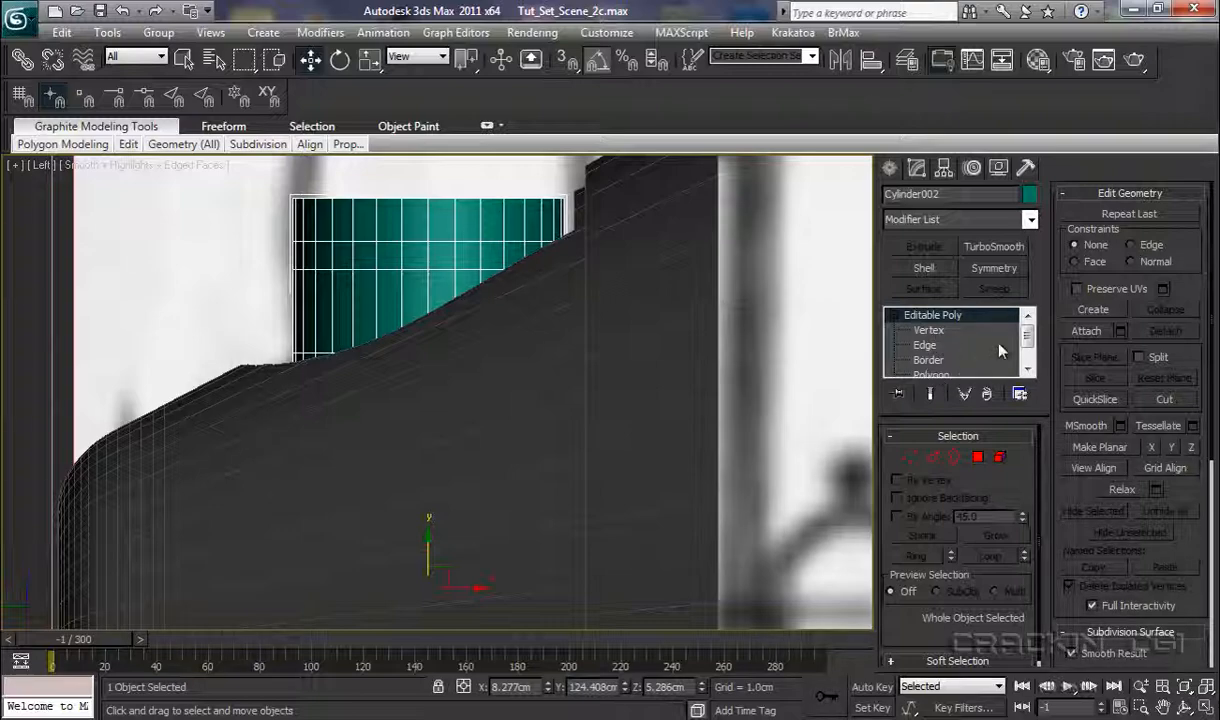
pyautogui.moveTo(1028, 338); pyautogui.dragTo(1031, 356)
pyautogui.click(948, 346)
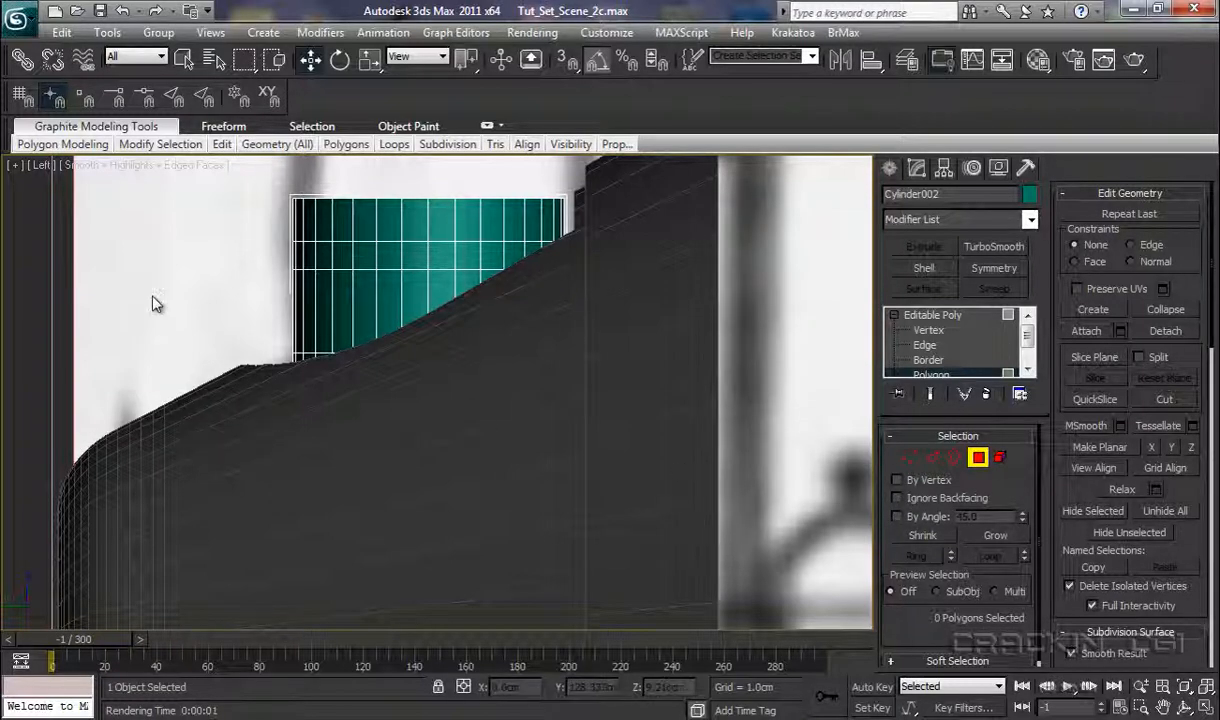
pyautogui.click(184, 60)
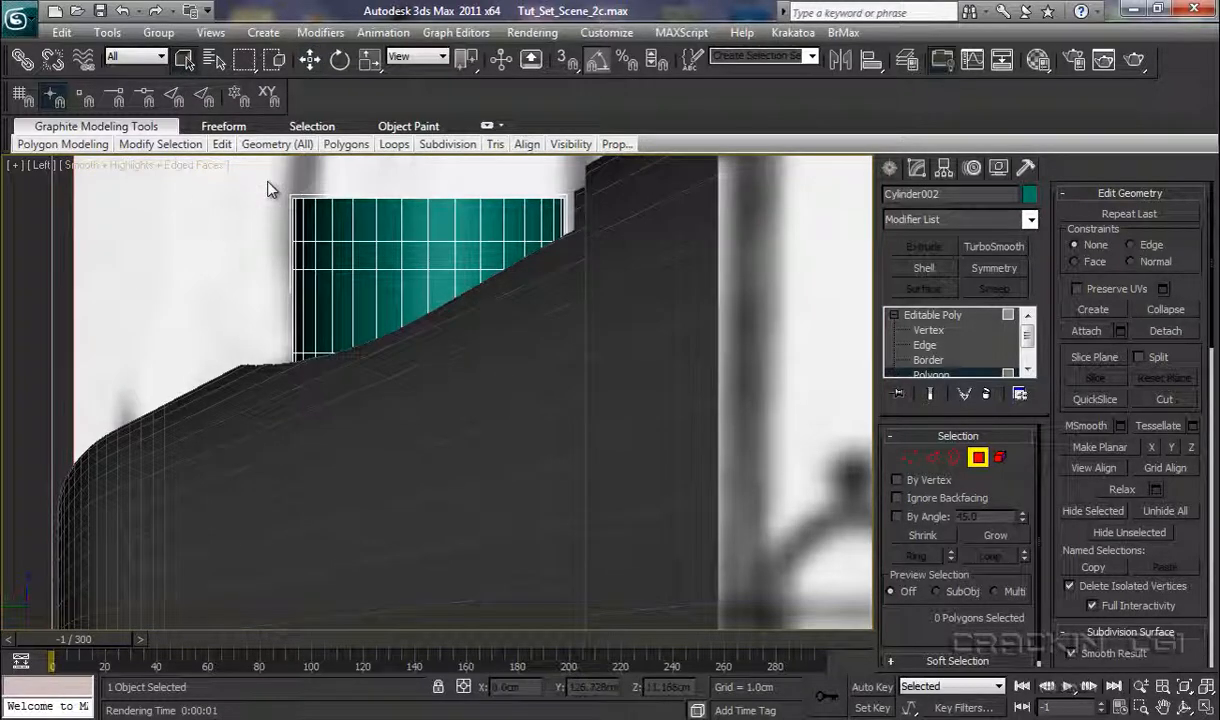
pyautogui.moveTo(266, 181); pyautogui.dragTo(594, 236)
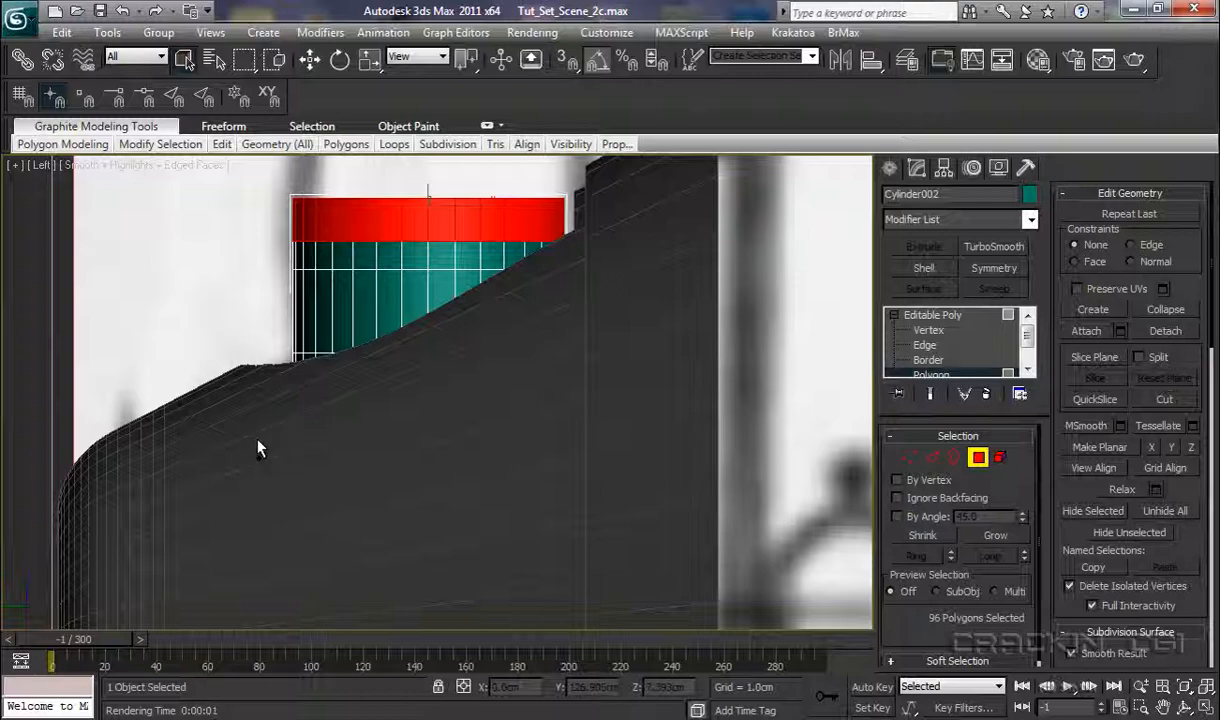
pyautogui.keyDown('ctrl'); pyautogui.moveTo(260, 432); pyautogui.dragTo(607, 544); pyautogui.keyUp('ctrl')
pyautogui.press('r')
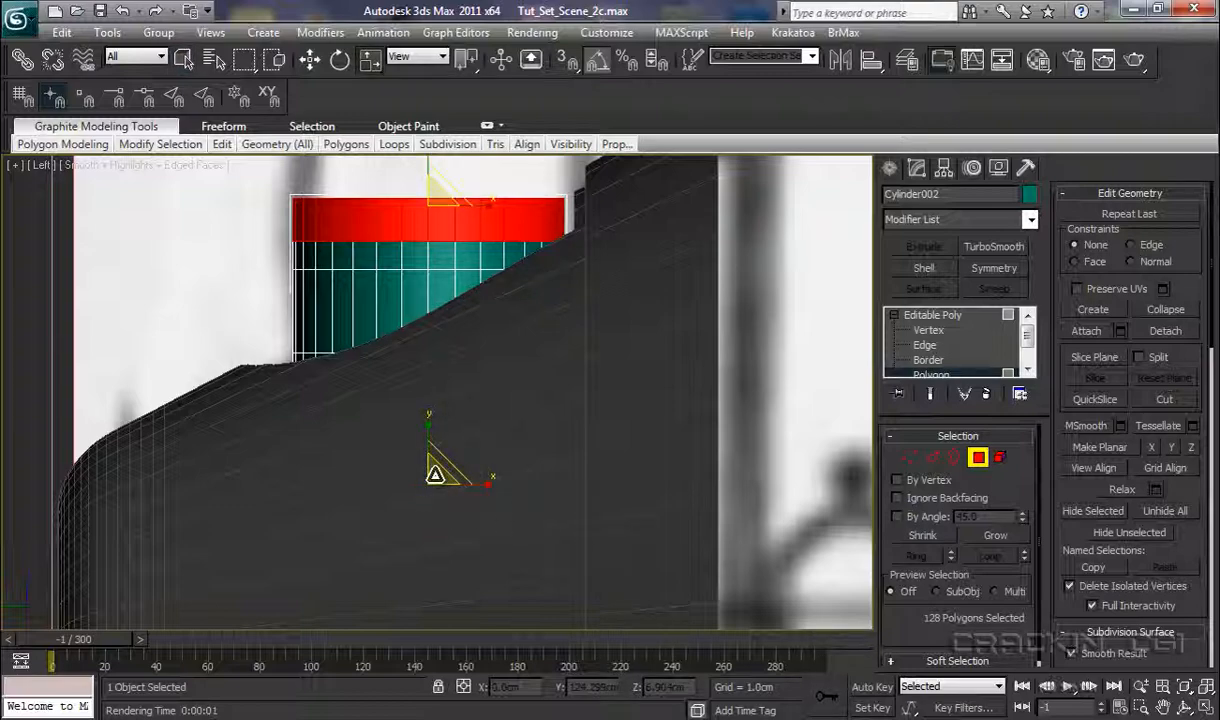
pyautogui.moveTo(435, 474); pyautogui.dragTo(417, 493)
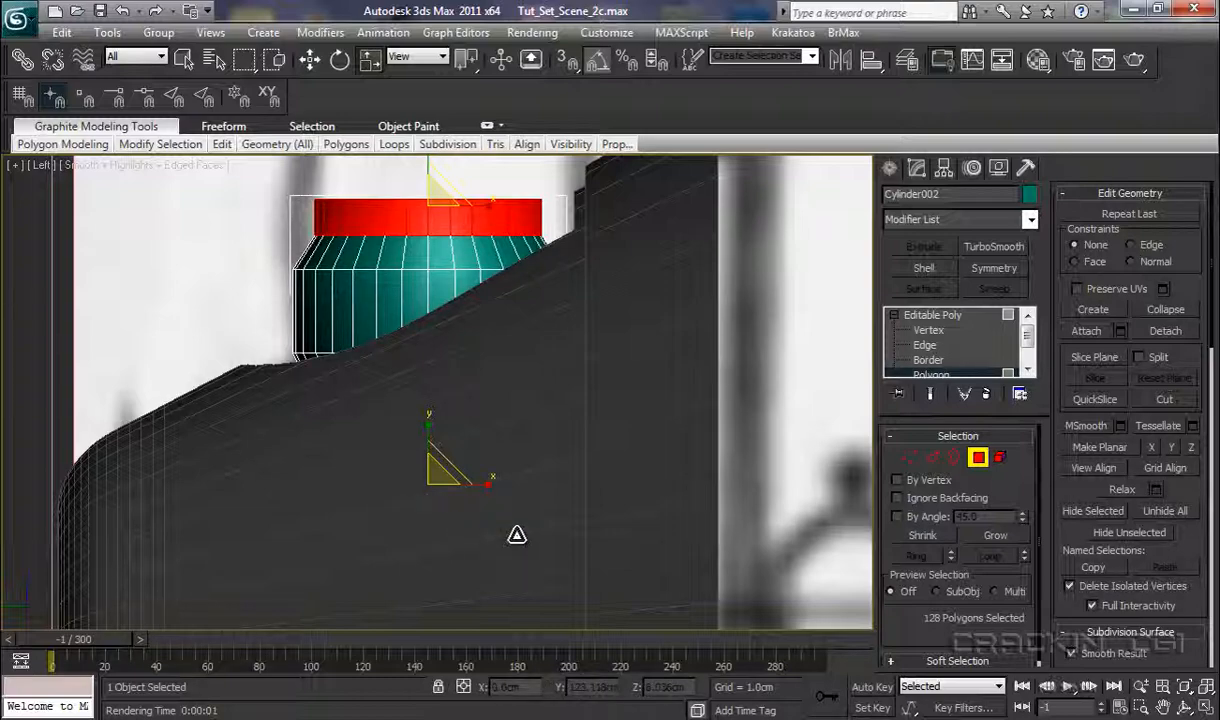
# Step: Move the selected end polygons slightly down along Z to shorten the sloped shoulder below the cylinder's top band
pyautogui.keyDown('alt'); pyautogui.moveTo(516, 533); pyautogui.dragTo(517, 464, button='middle'); pyautogui.keyUp('alt')
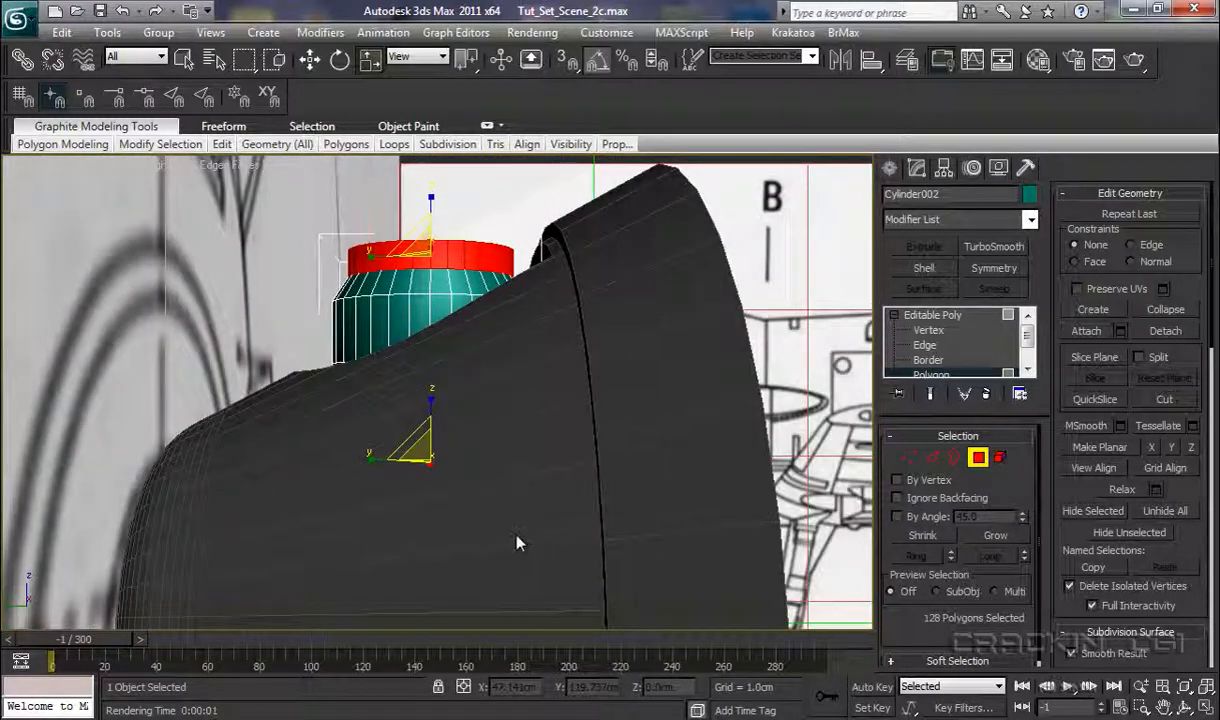
pyautogui.keyDown('alt'); pyautogui.moveTo(492, 510); pyautogui.dragTo(656, 565, button='middle'); pyautogui.keyUp('alt')
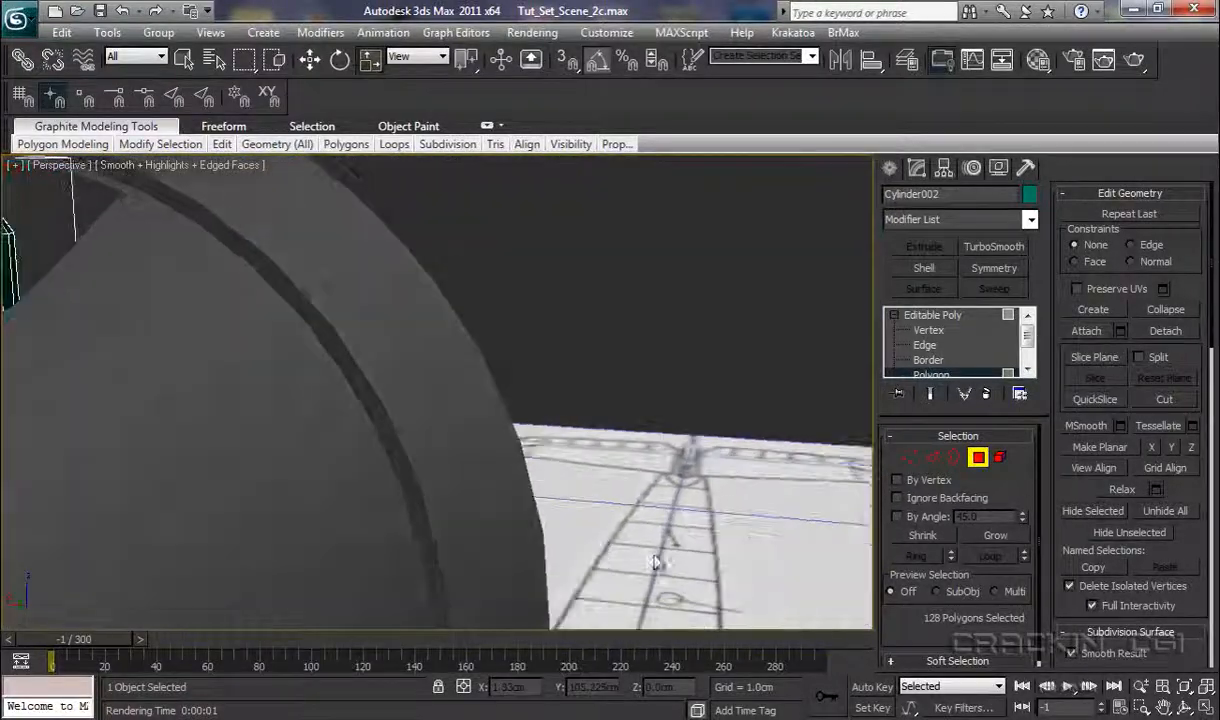
pyautogui.moveTo(300, 479); pyautogui.dragTo(786, 434, button='middle')
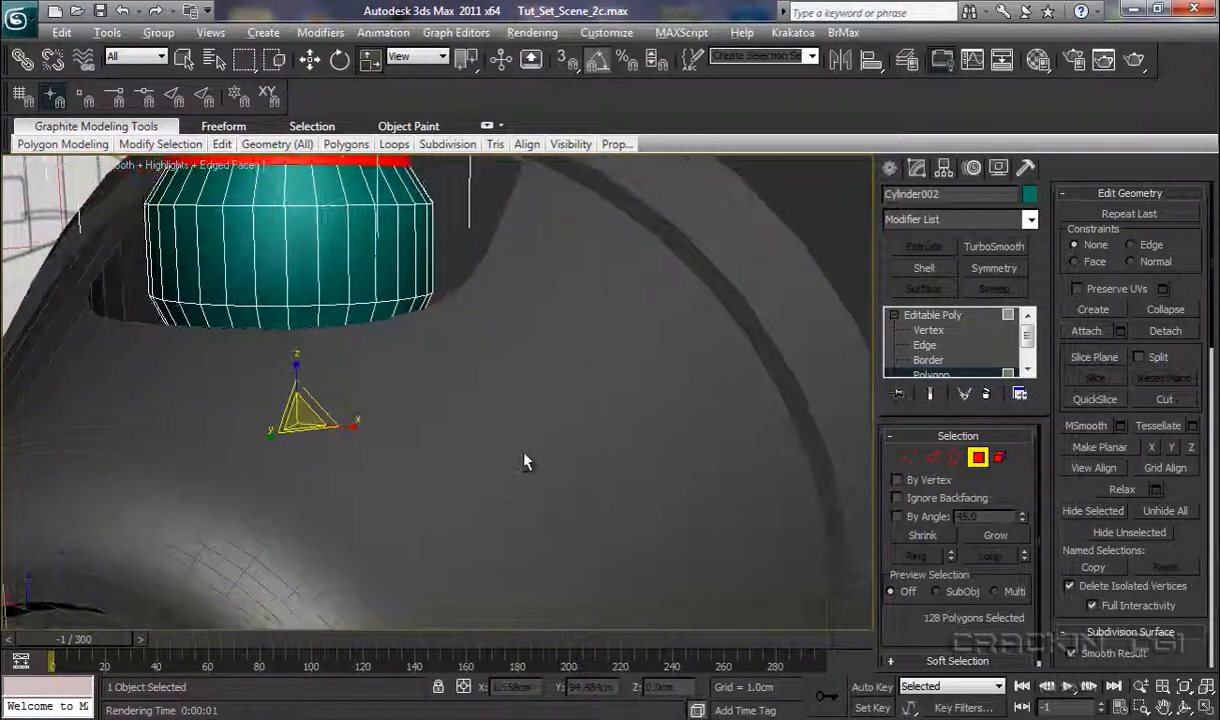
pyautogui.keyDown('alt'); pyautogui.moveTo(524, 453); pyautogui.dragTo(630, 520, button='middle'); pyautogui.keyUp('alt')
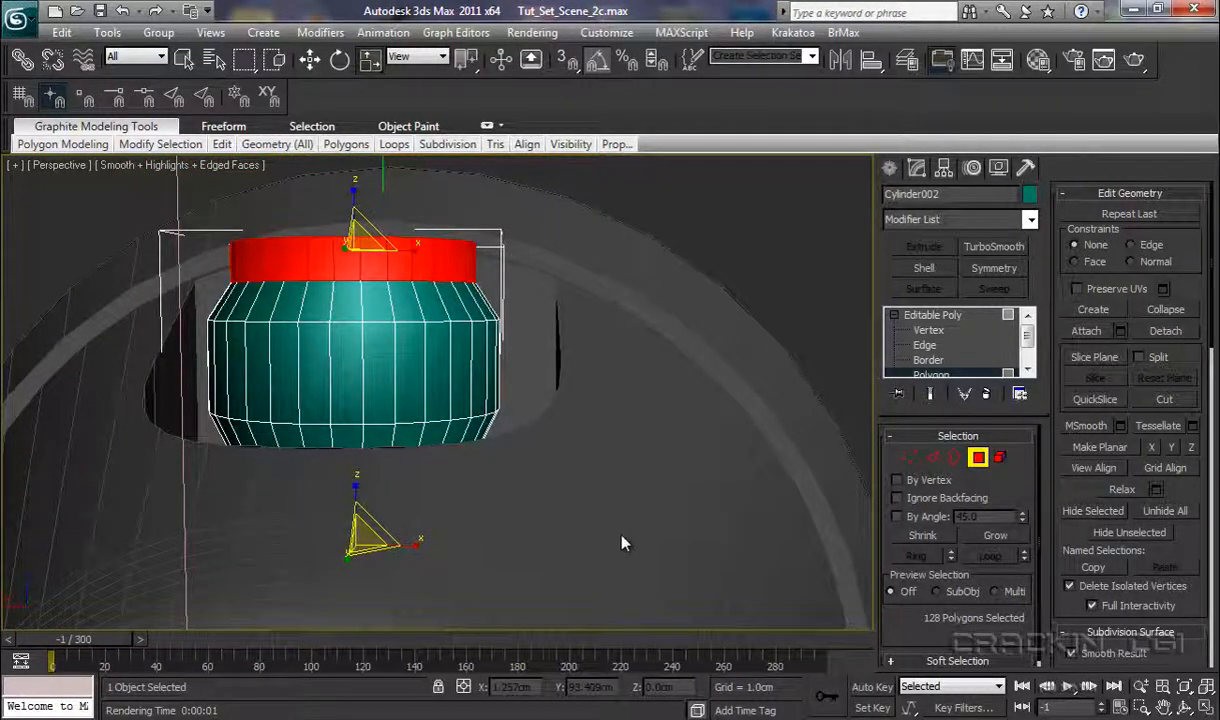
pyautogui.press('w')
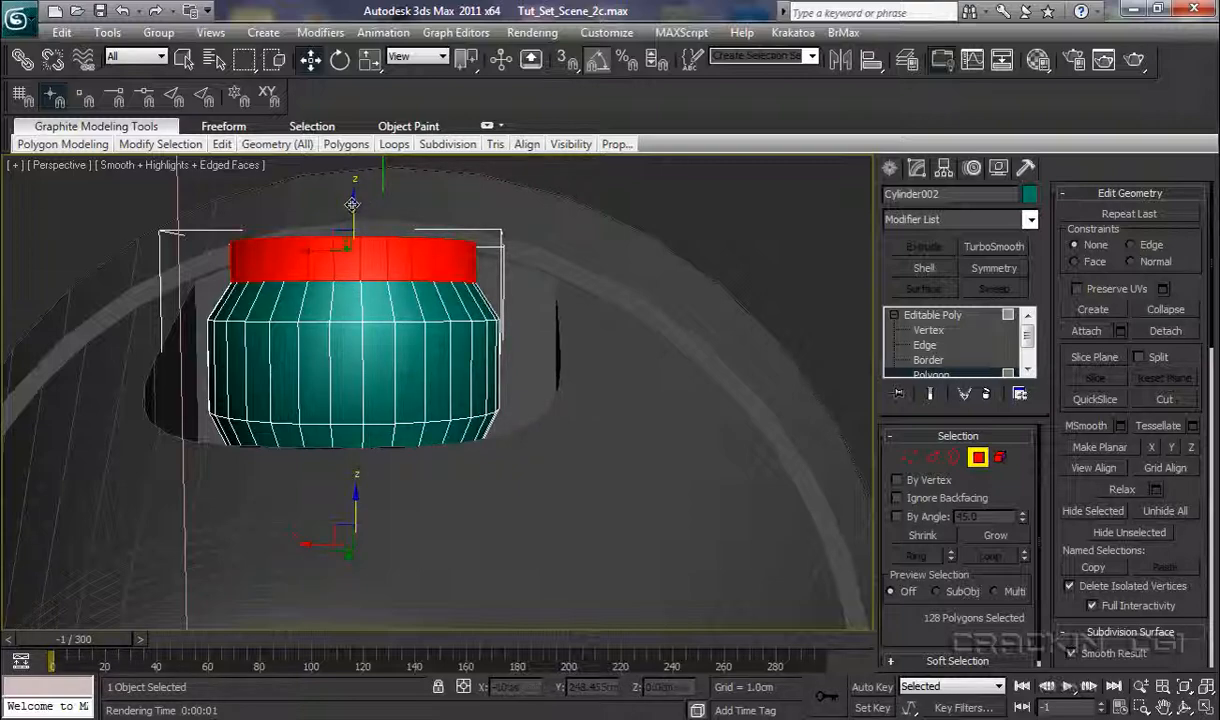
pyautogui.moveTo(352, 204); pyautogui.dragTo(352, 225)
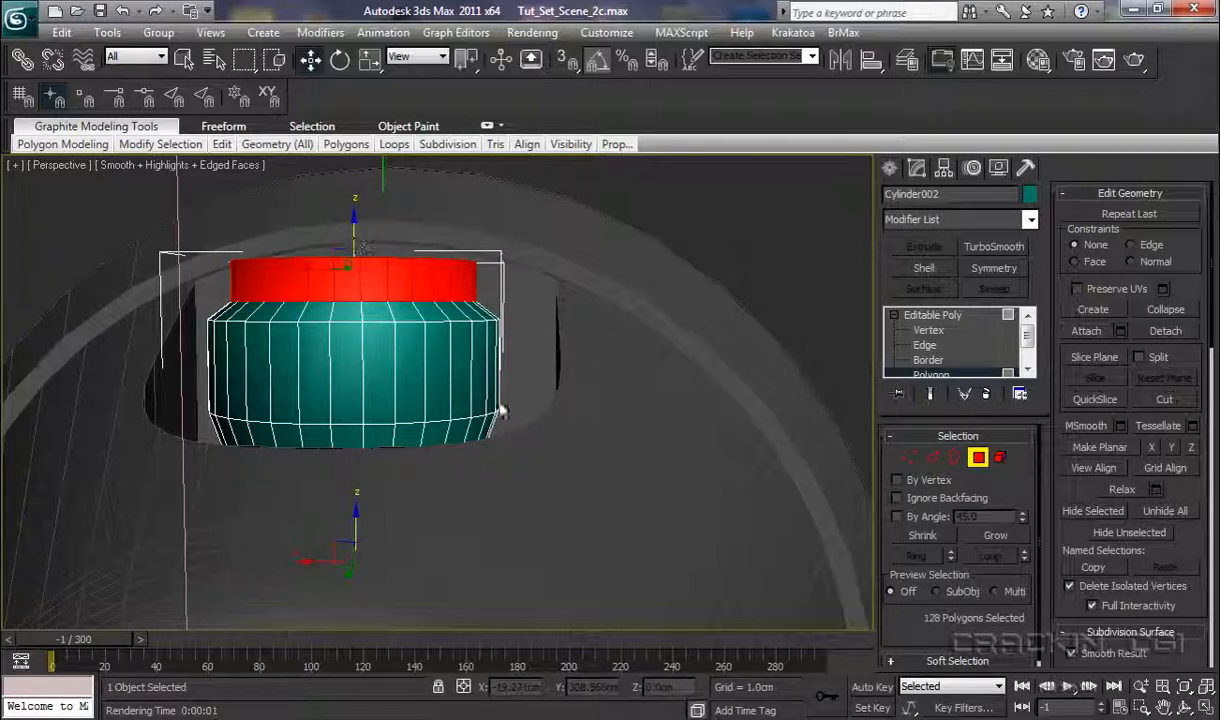
# Step: Deselect the top band, raise the bottom polygons along Z to shorten the lower taper, and return to object level
pyautogui.moveTo(569, 464)
pyautogui.keyDown('alt'); pyautogui.mouseDown(button='middle')
pyautogui.moveTo(511, 519)
pyautogui.moveTo(555, 462)
pyautogui.mouseUp(button='middle'); pyautogui.keyUp('alt')
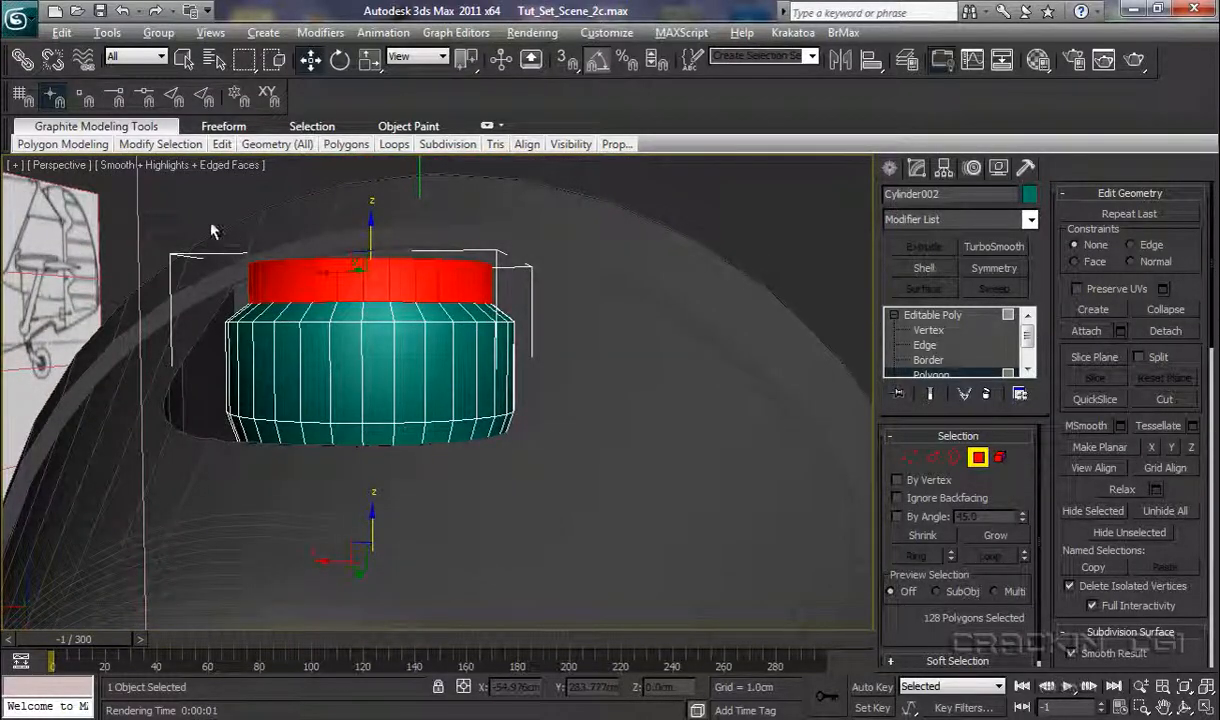
pyautogui.moveTo(211, 236); pyautogui.dragTo(532, 306)
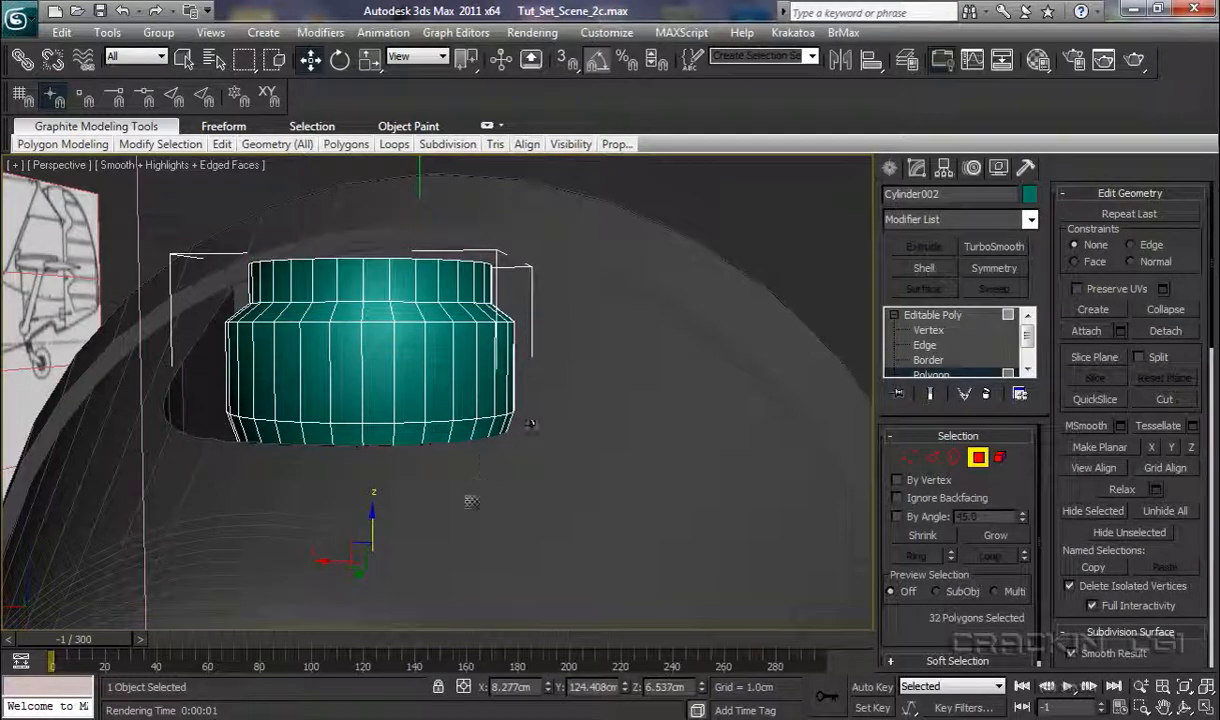
pyautogui.moveTo(370, 512); pyautogui.dragTo(381, 476)
pyautogui.keyDown('alt'); pyautogui.moveTo(381, 476); pyautogui.dragTo(459, 523, button='middle'); pyautogui.keyUp('alt')
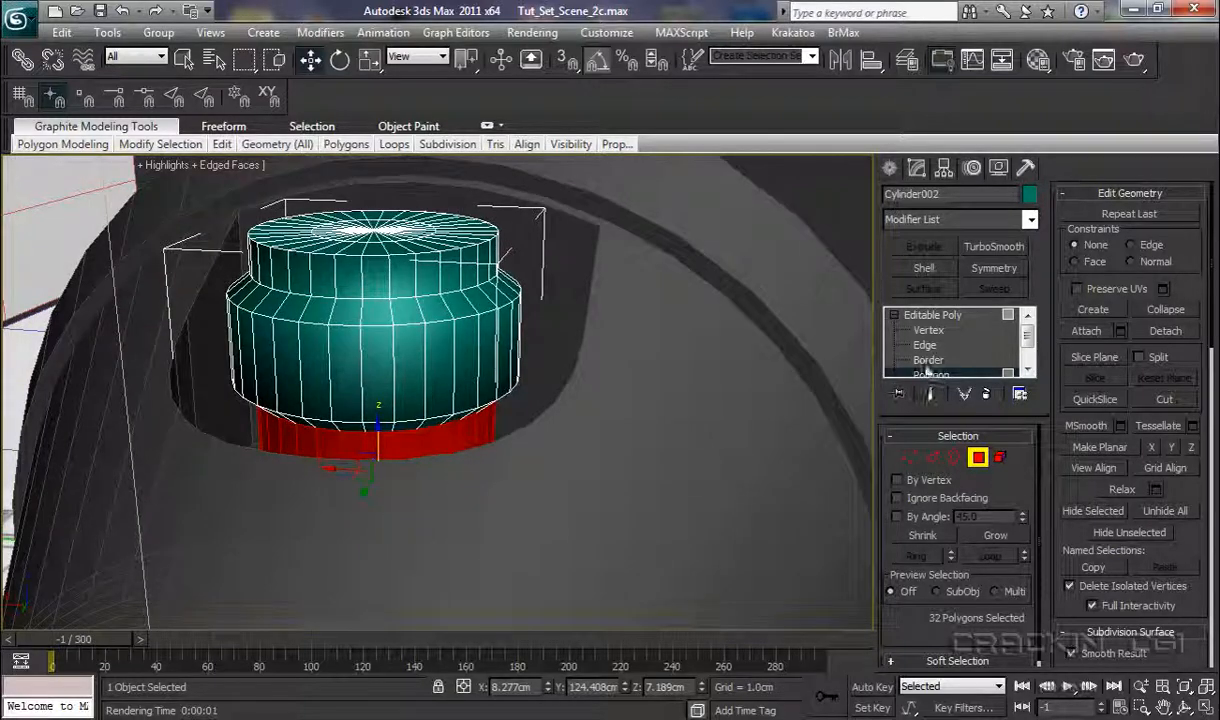
pyautogui.click(933, 316)
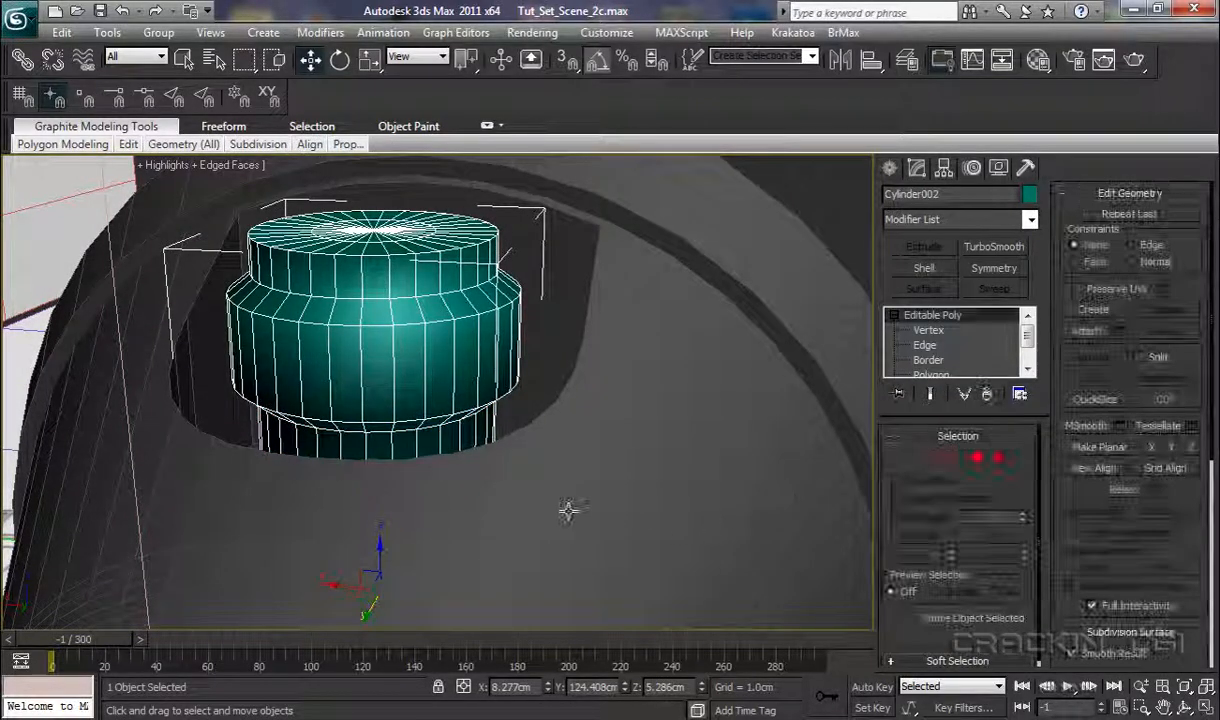
# Step: In the Back view, move only the cylinder's pivot about 1.77 cm down to the centre of the nose cone
pyautogui.click(113, 168)
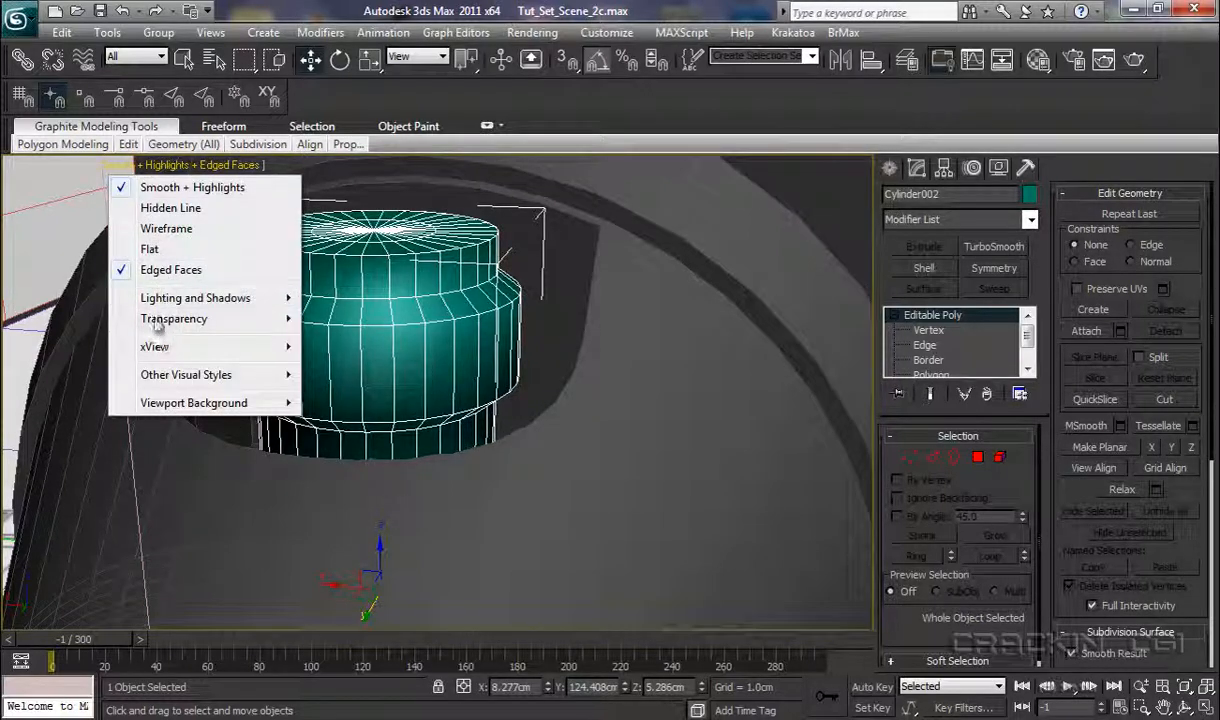
pyautogui.click(72, 162)
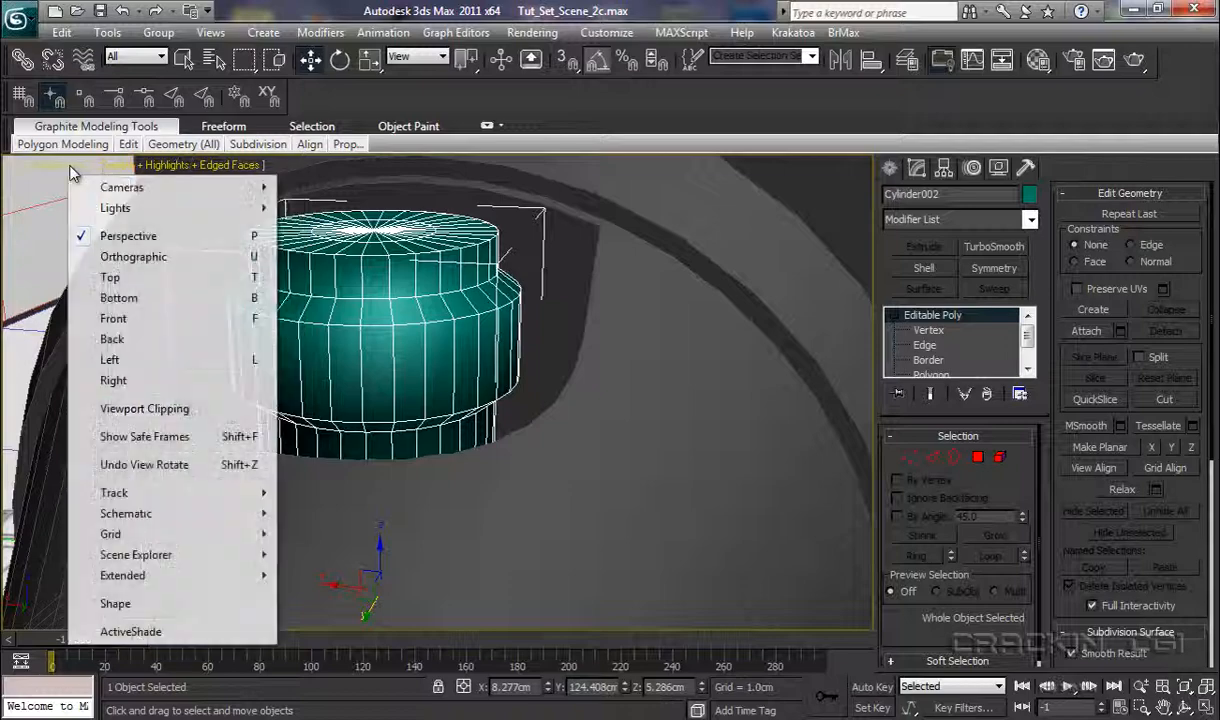
pyautogui.click(118, 340)
pyautogui.moveTo(425, 470); pyautogui.dragTo(628, 528, button='middle')
pyautogui.scroll(3, 611, 482)
pyautogui.scroll(4, 611, 487)
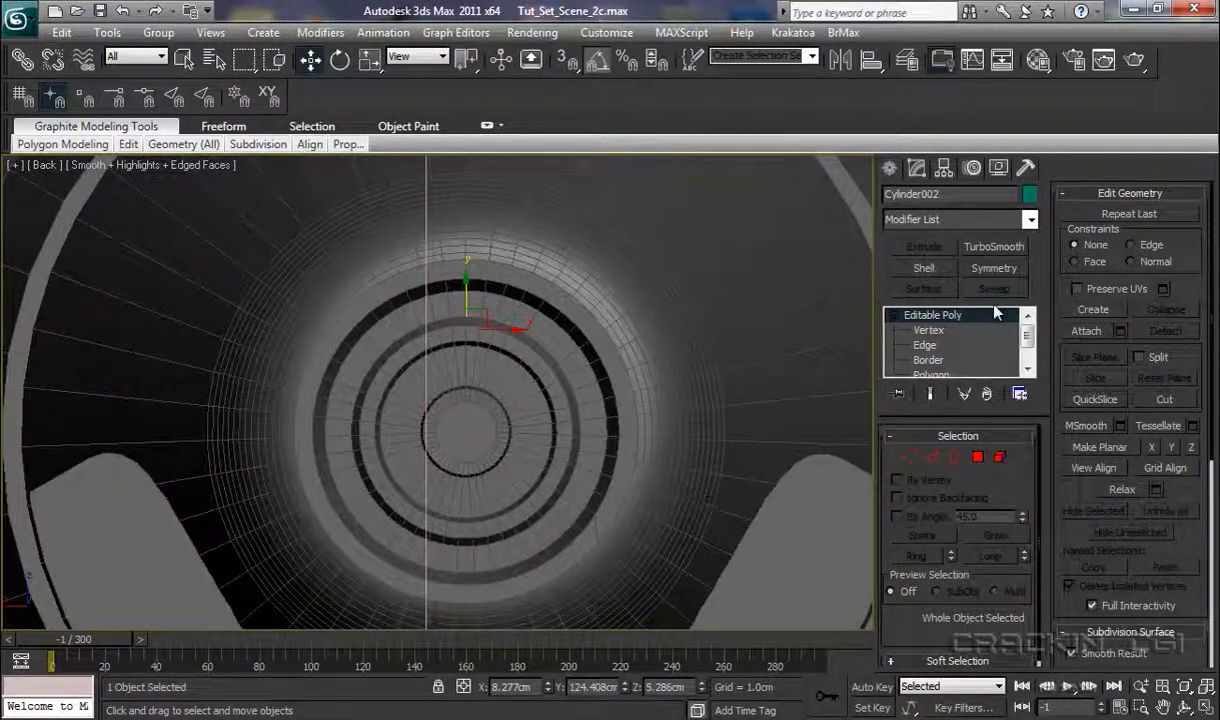
pyautogui.click(943, 168)
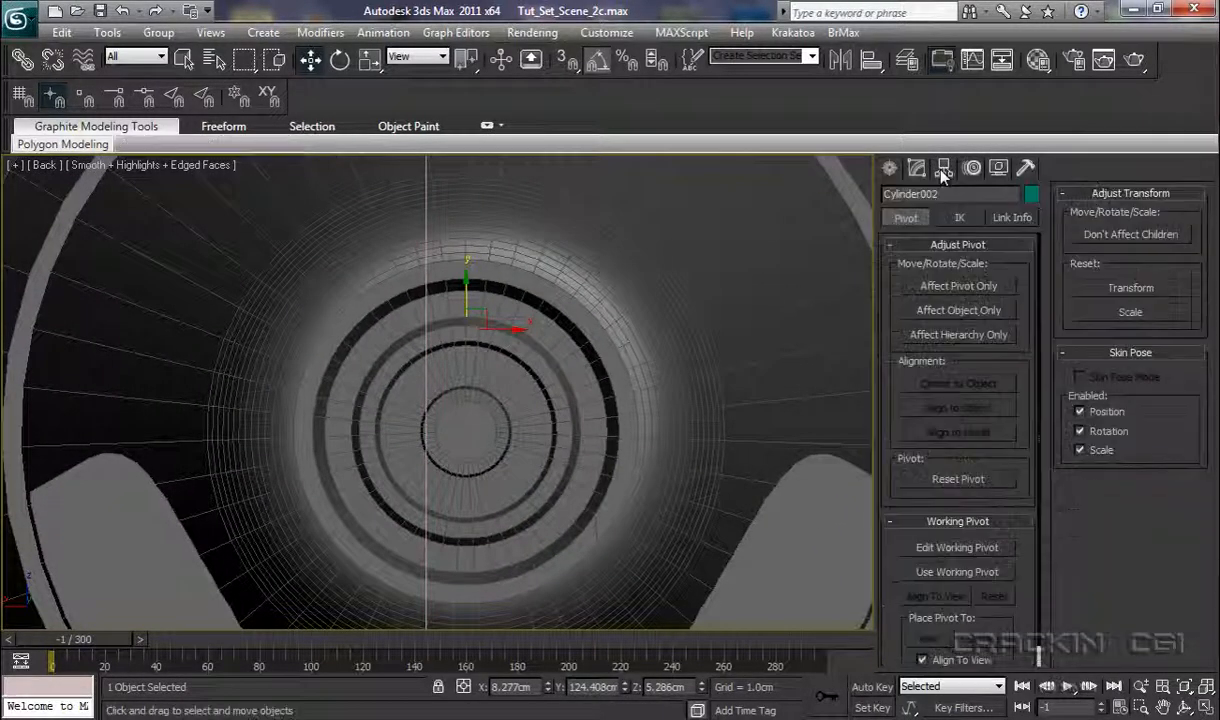
pyautogui.click(935, 286)
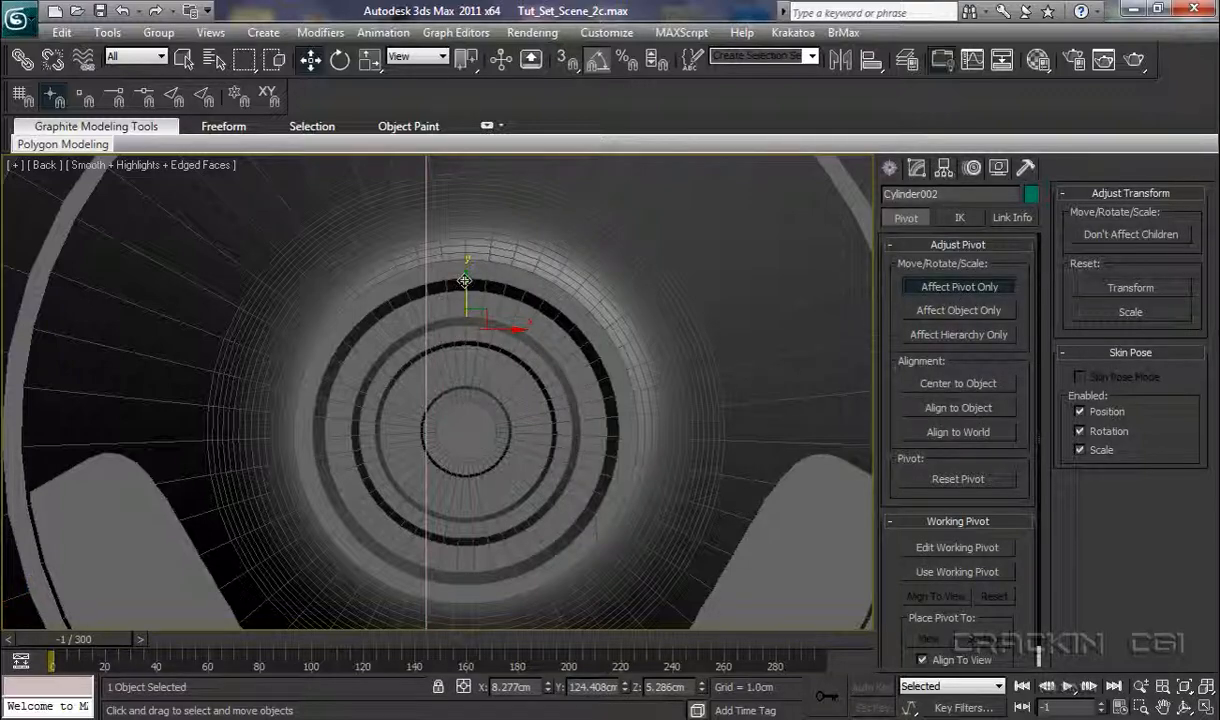
pyautogui.moveTo(465, 282); pyautogui.dragTo(465, 383)
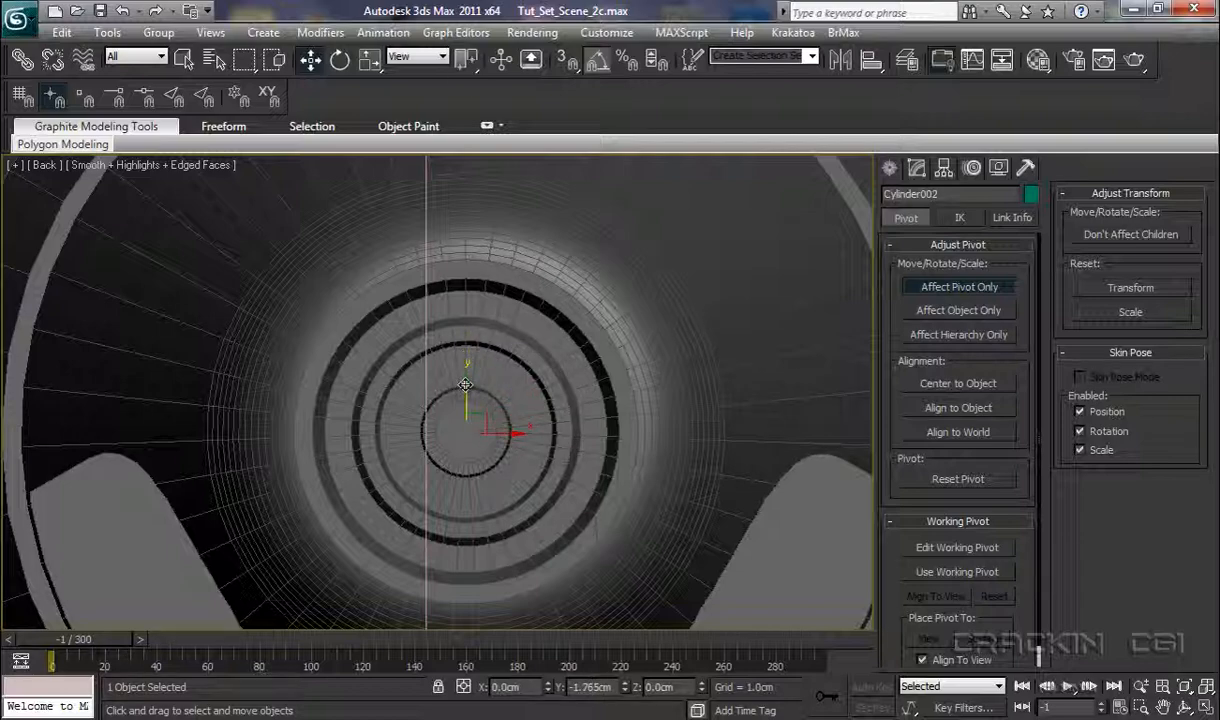
pyautogui.click(930, 287)
# Step: Array the cylinder around the nose cone as copies, with a 1D count of 3 and a total Z rotation of 360 degrees
pyautogui.scroll(-4, 643, 380)
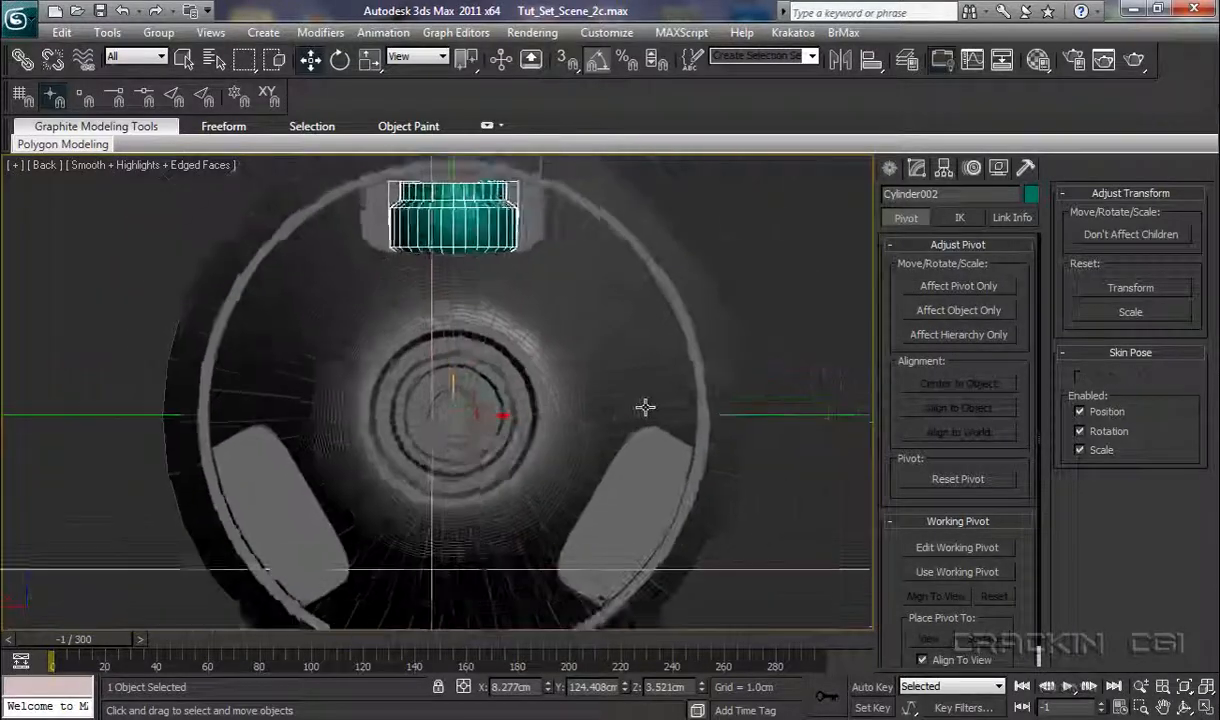
pyautogui.scroll(-2, 645, 407)
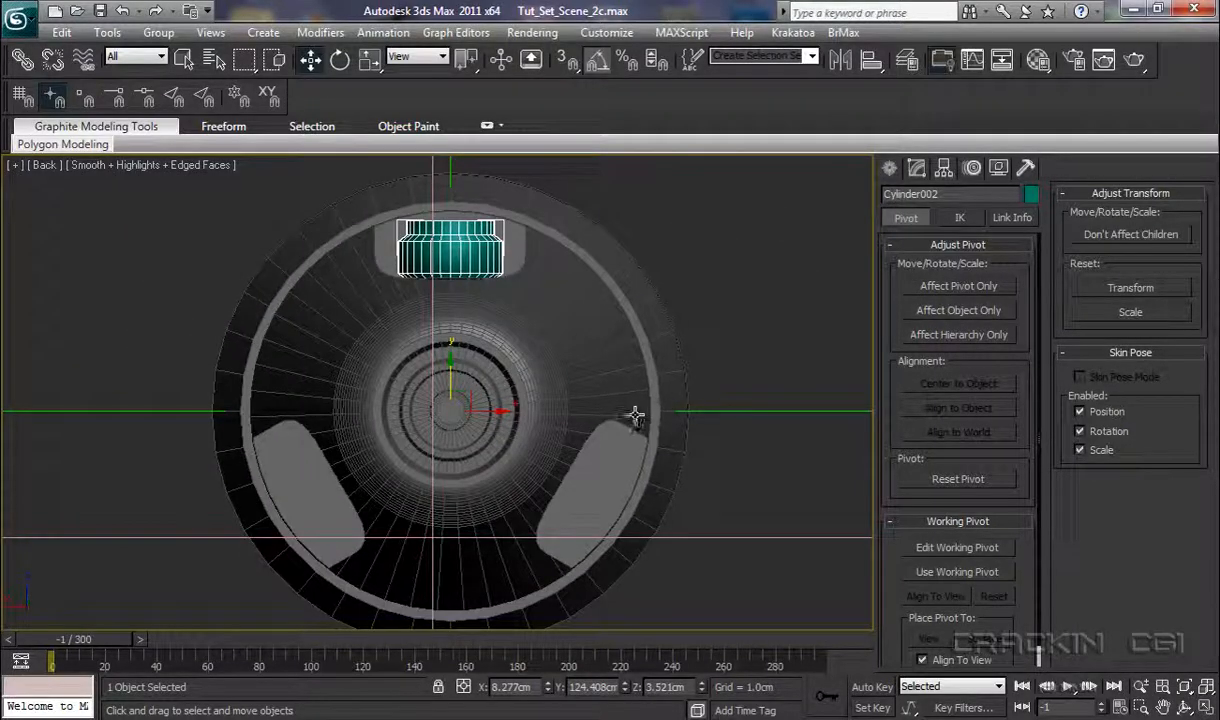
pyautogui.click(108, 32)
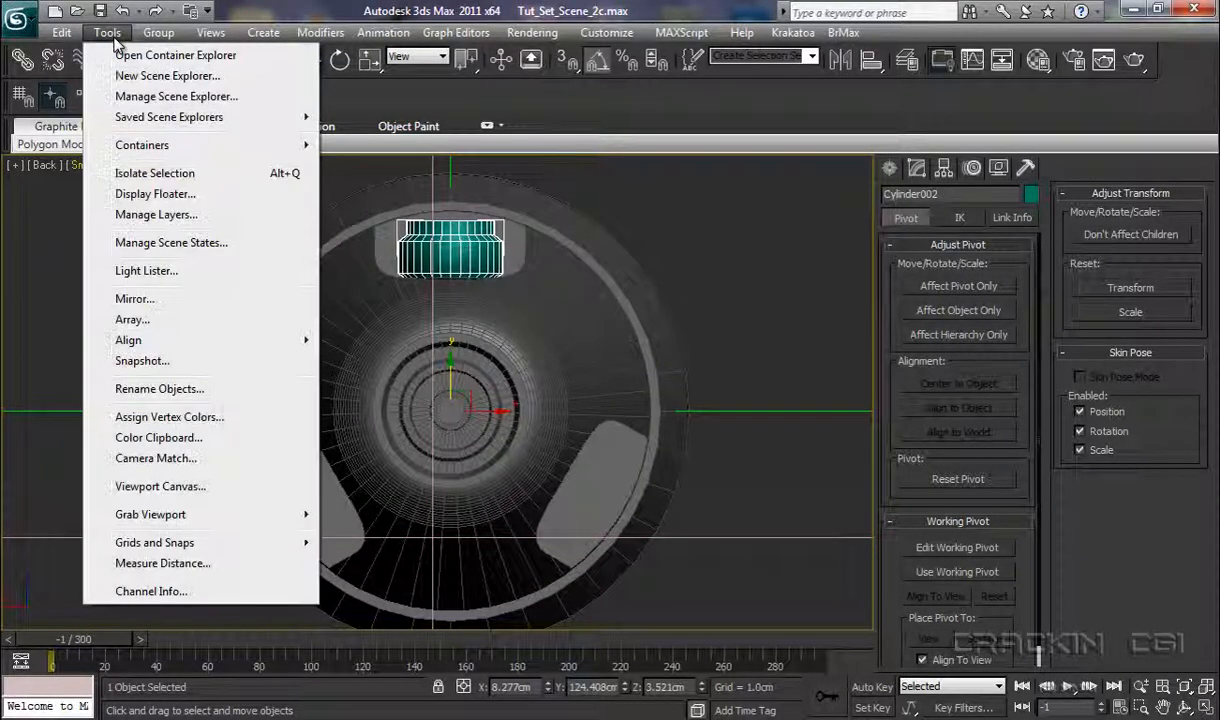
pyautogui.click(130, 320)
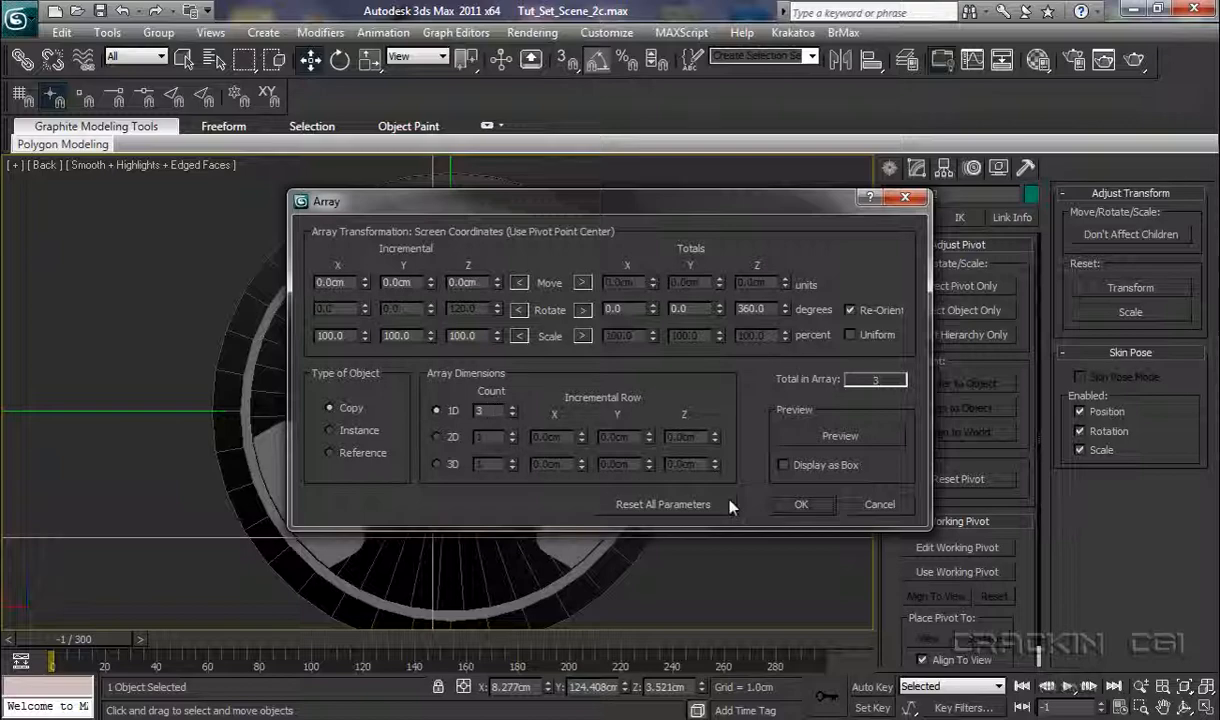
pyautogui.moveTo(693, 207); pyautogui.dragTo(927, 149)
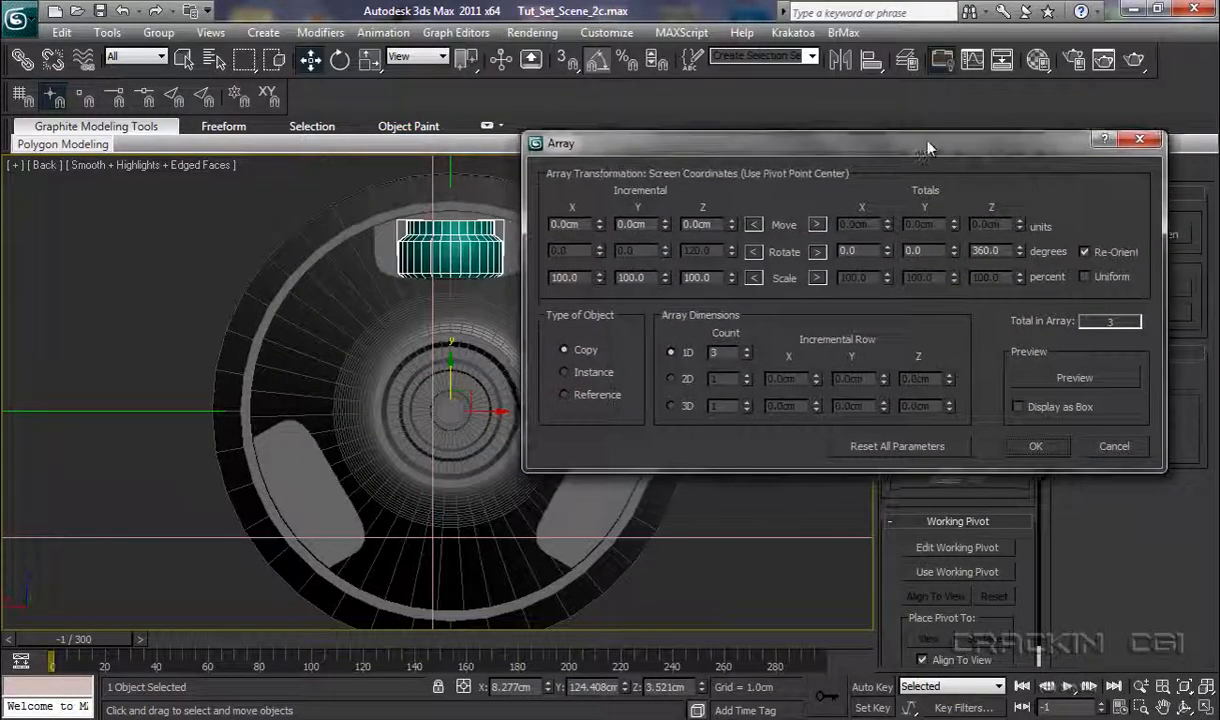
pyautogui.click(1059, 383)
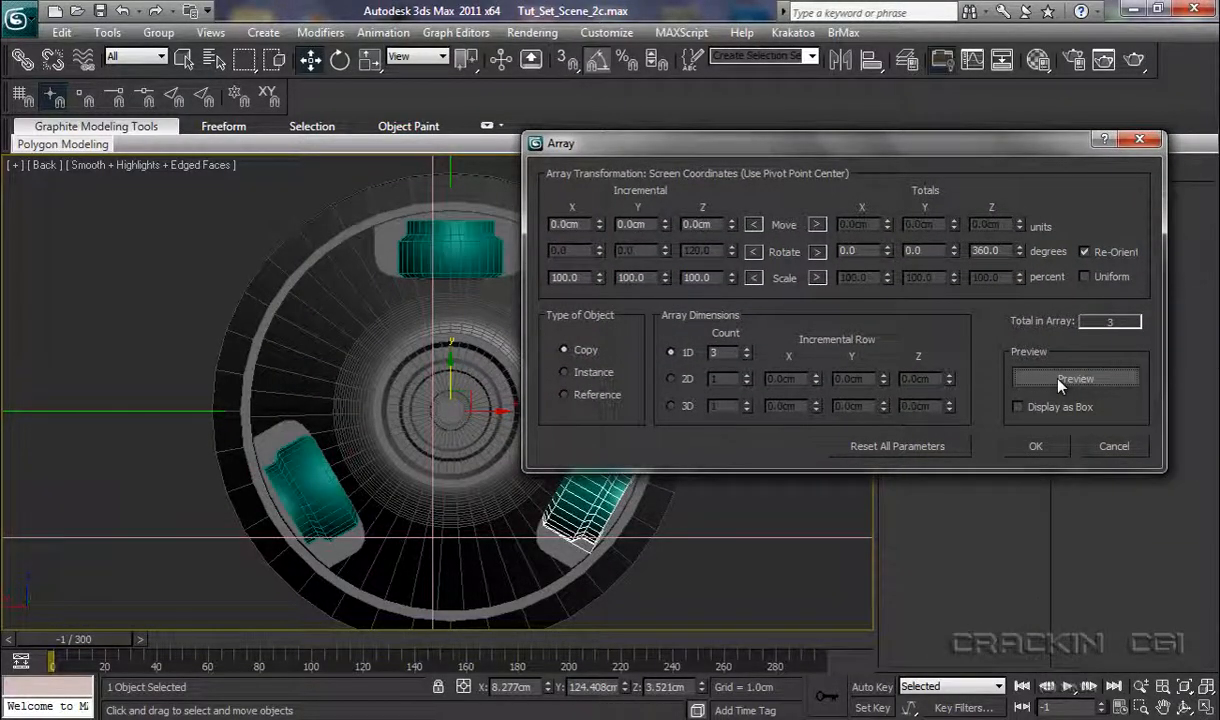
pyautogui.click(1035, 446)
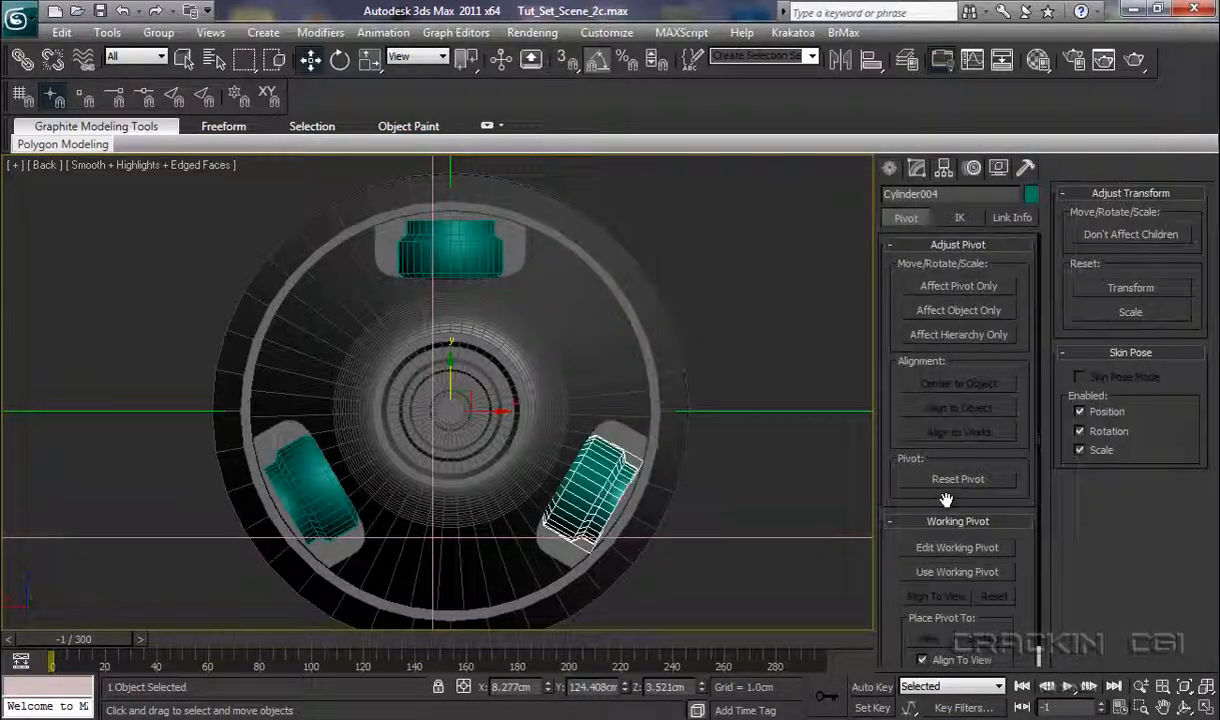